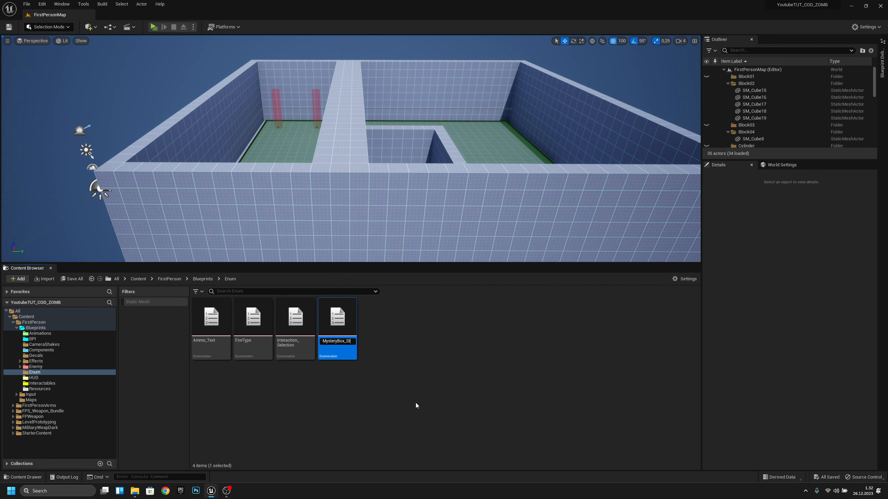
Name the new enumeration MysteryBox_State and open it for editing.
type("State")
key("Return")
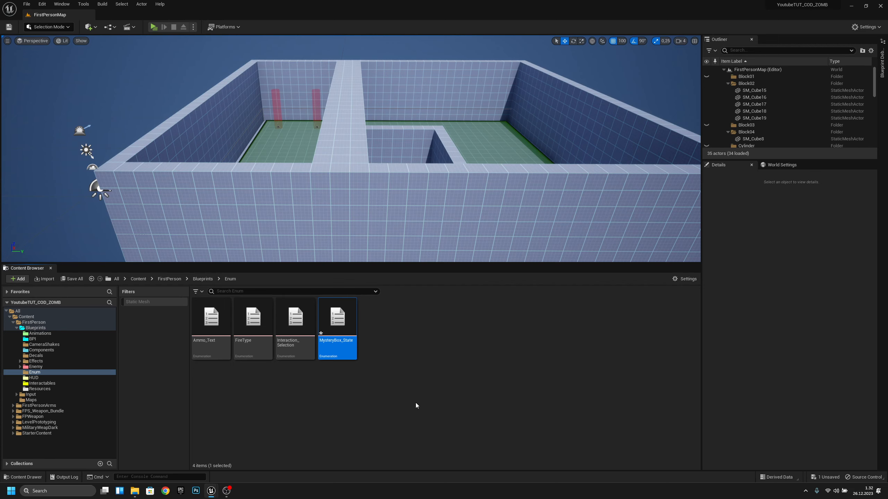
double_click(338, 332)
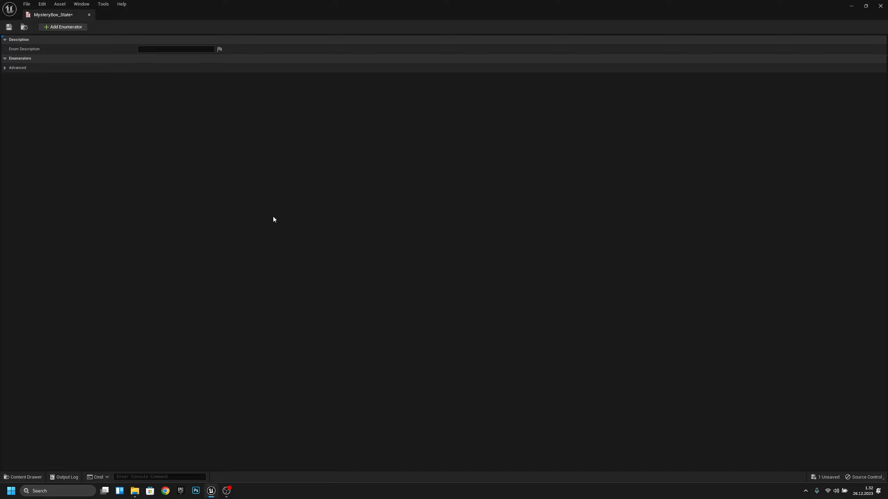
Add two enumerators named Buy and Take Weapon to MysteryBox_State, and save and close the enumeration.
left_click(58, 27)
left_click(59, 27)
left_click(178, 68)
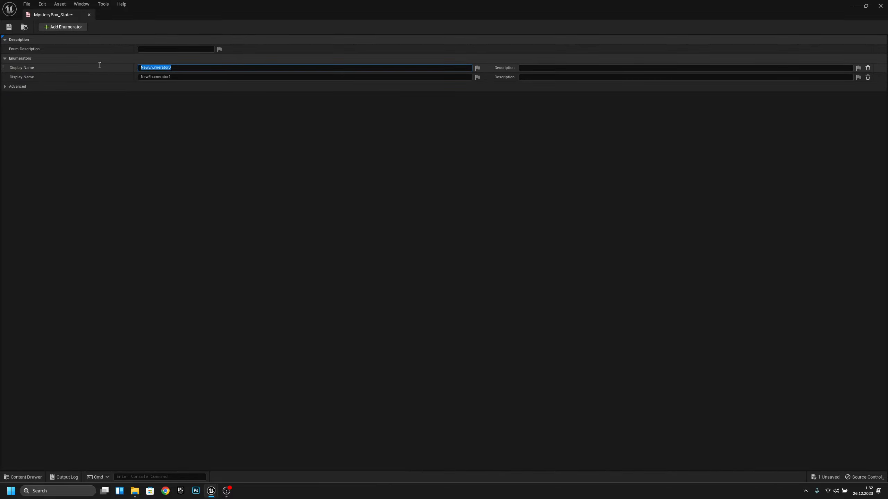
type("Buy")
key("Return")
left_click(194, 77)
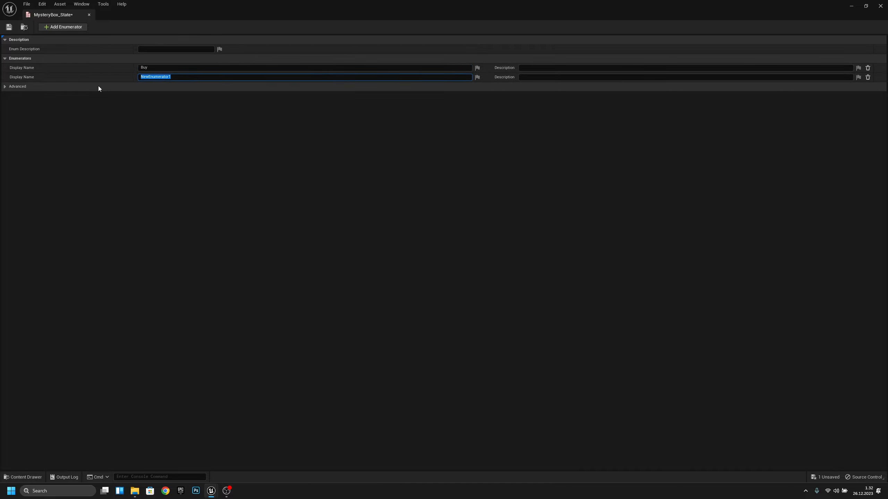
type("Take Weapon")
key("Return")
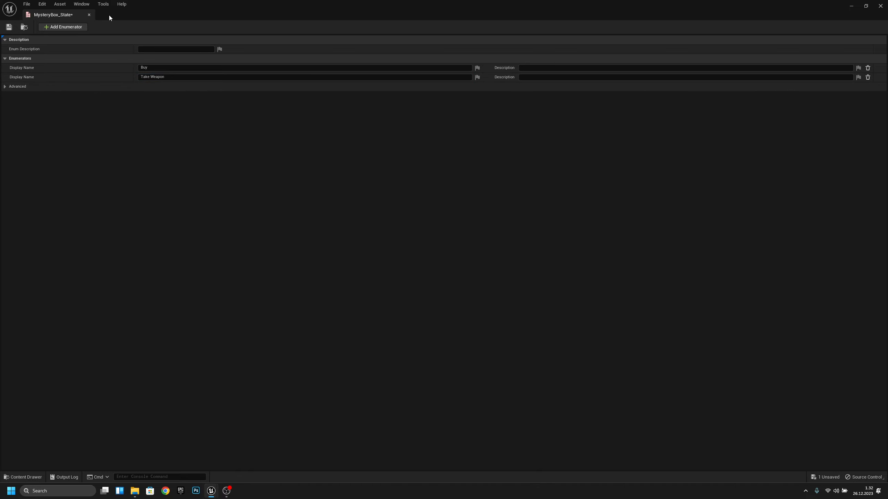
left_click(9, 27)
left_click(89, 14)
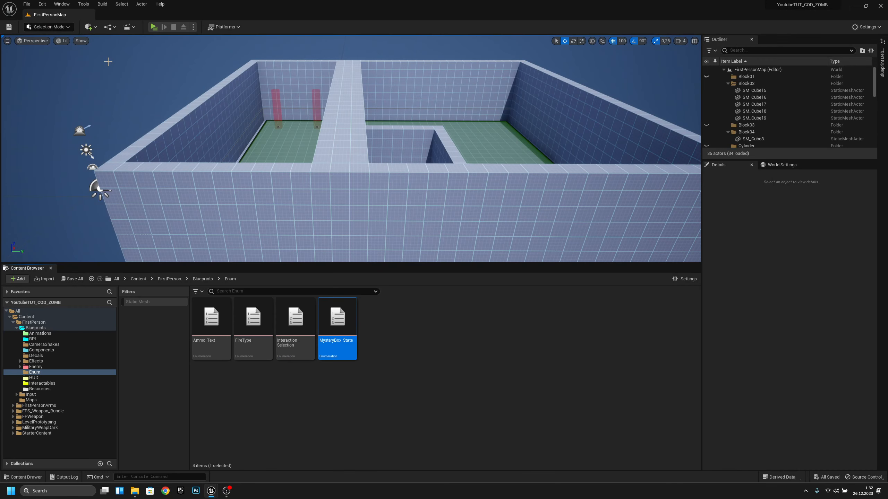
Duplicate BP_Base_Interactable in the Blueprints/Interactables folder and name the copy BP_MysteryBox.
left_click(203, 279)
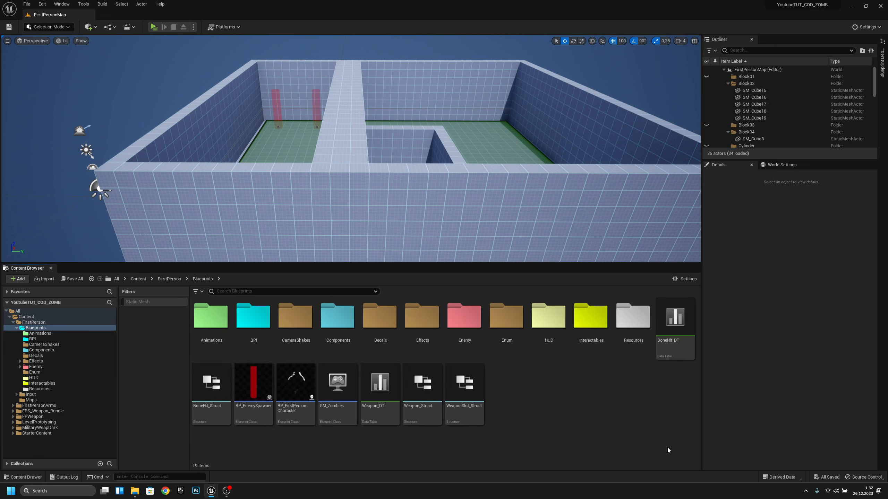
double_click(599, 327)
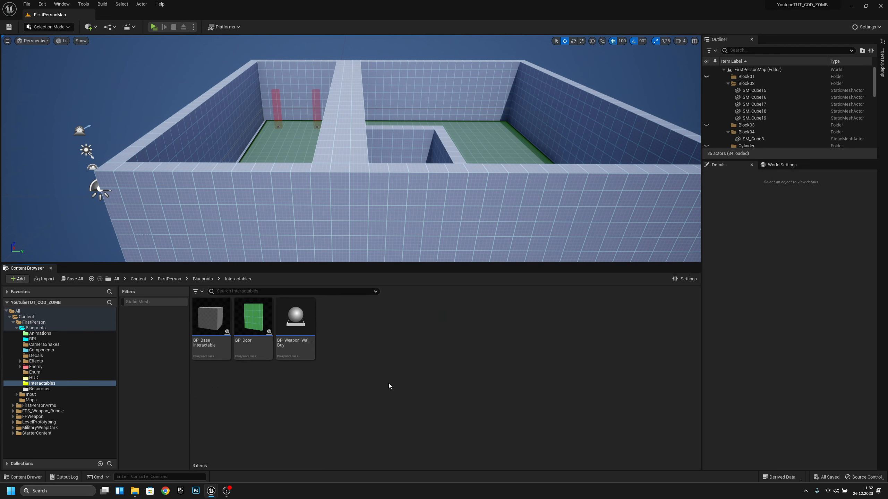
right_click(211, 317)
left_click(249, 186)
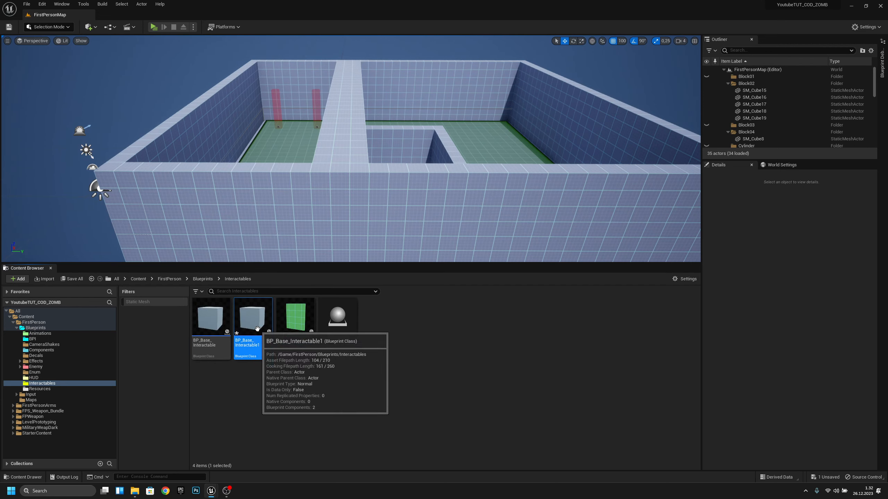
key("F2")
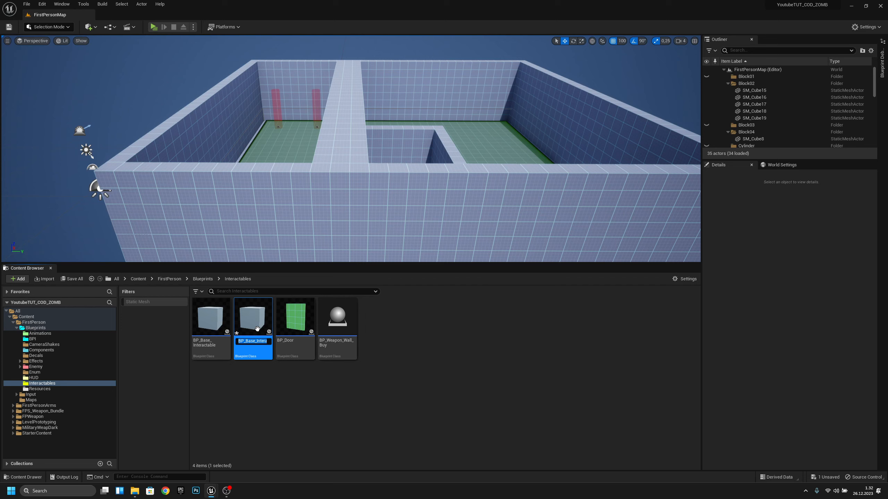
type("BP_Mysterybox")
key("BackSpace")
key("BackSpace")
type("ox")
key("Return")
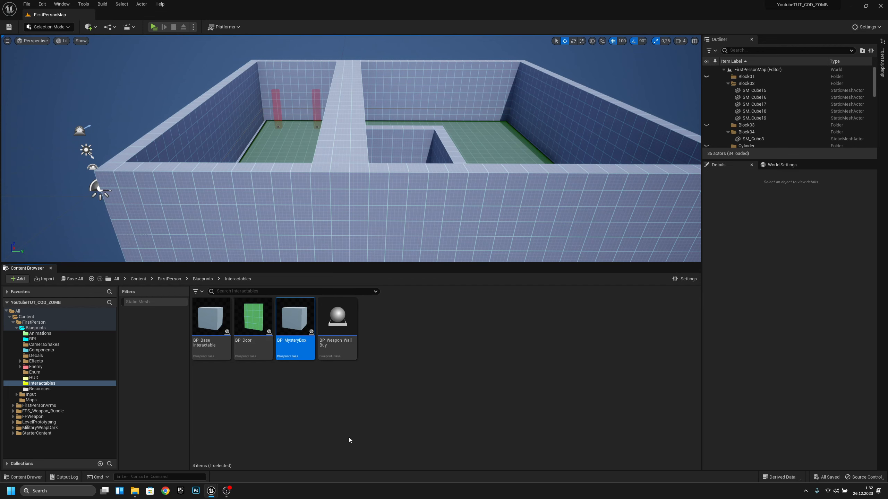
Open the BP_MysteryBox blueprint and delete its Cube component.
double_click(296, 341)
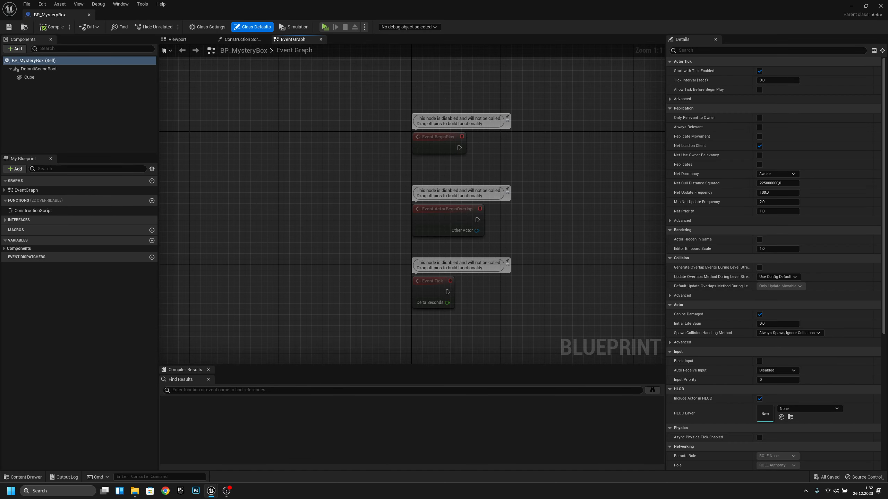
right_click_drag(577, 226, 548, 218)
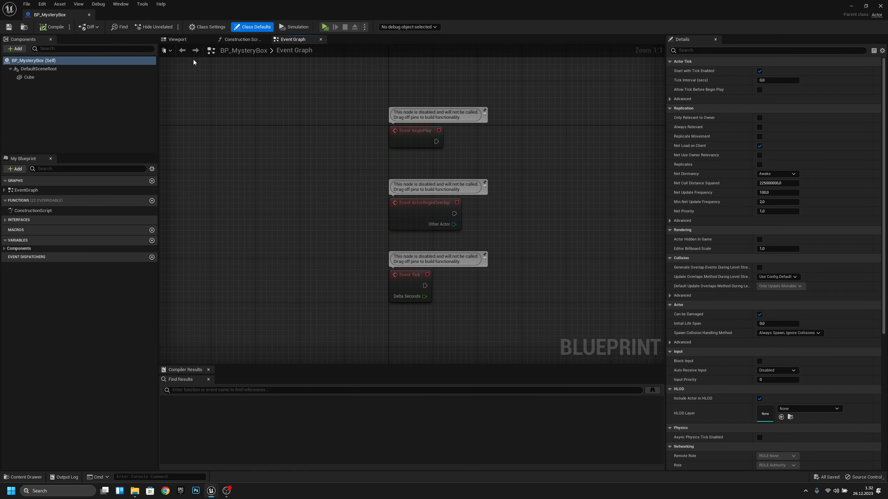
left_click(184, 40)
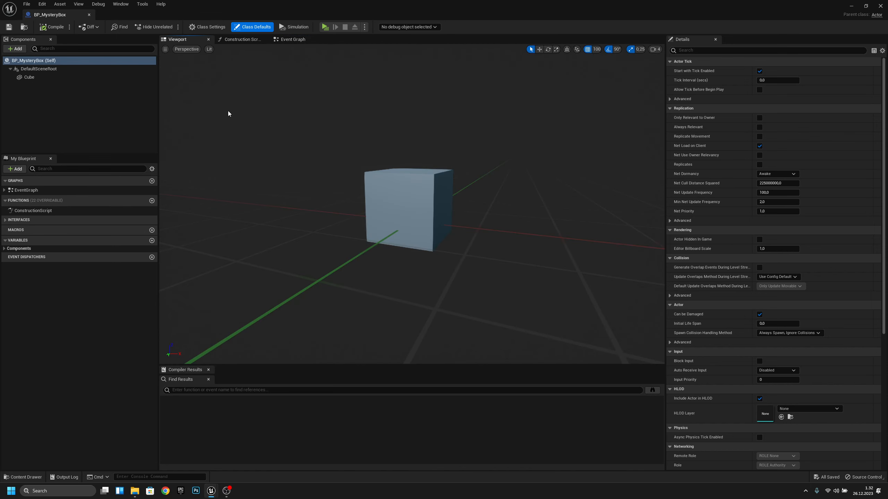
left_click(47, 77)
key("Delete")
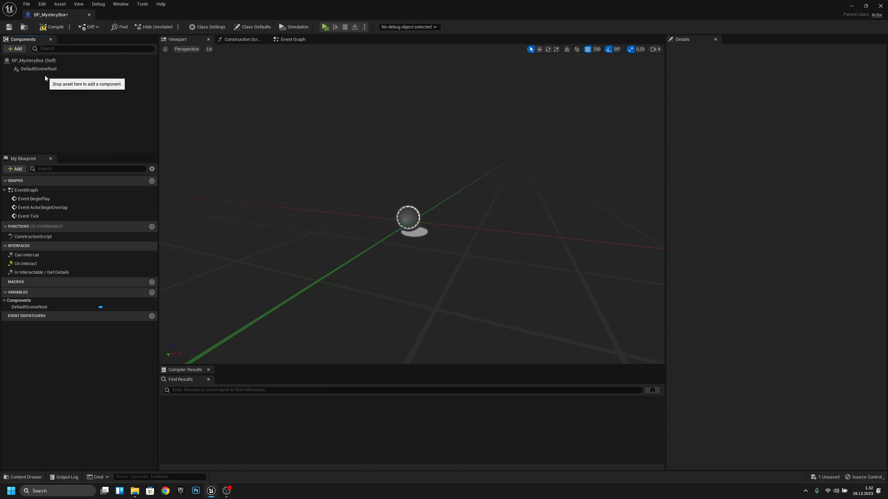
Add a cube component under DefaultSceneRoot and name it Left.
right_click_drag(412, 204, 345, 183)
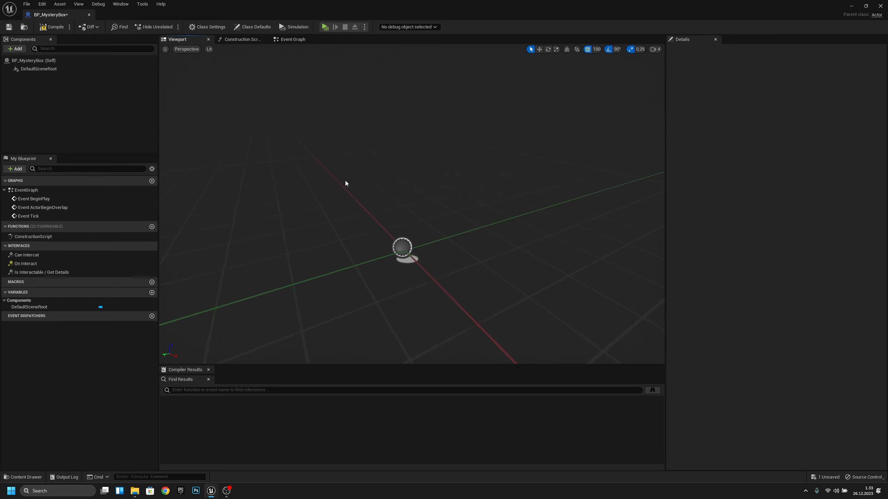
left_click(16, 48)
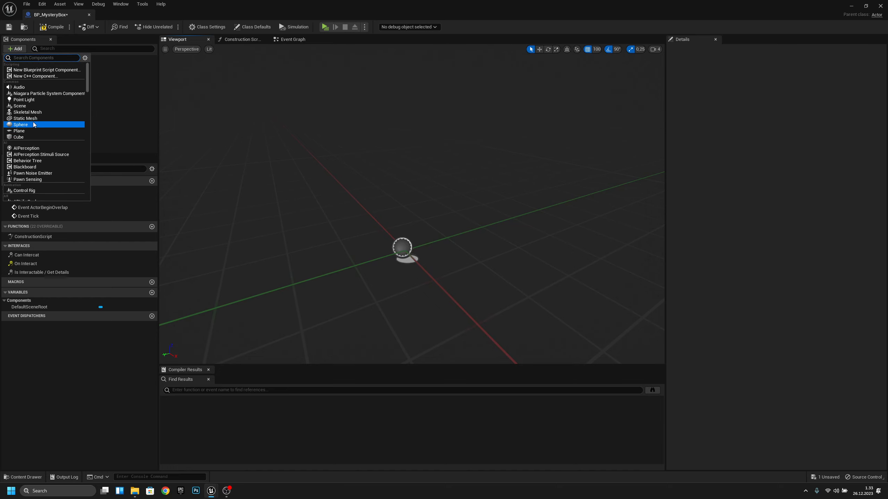
left_click(28, 137)
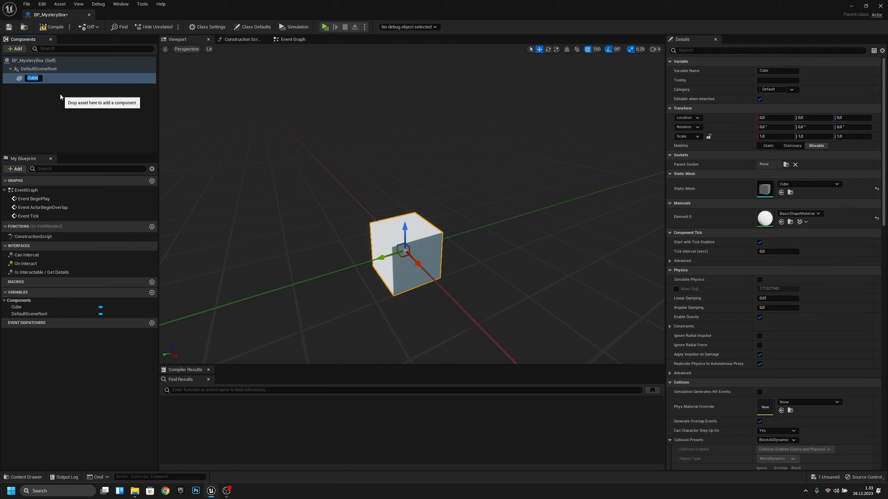
type("Left")
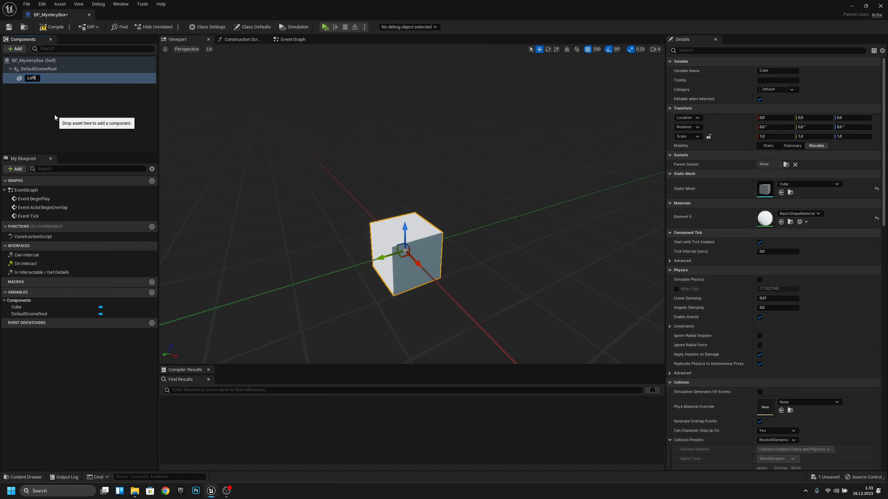
key("Return")
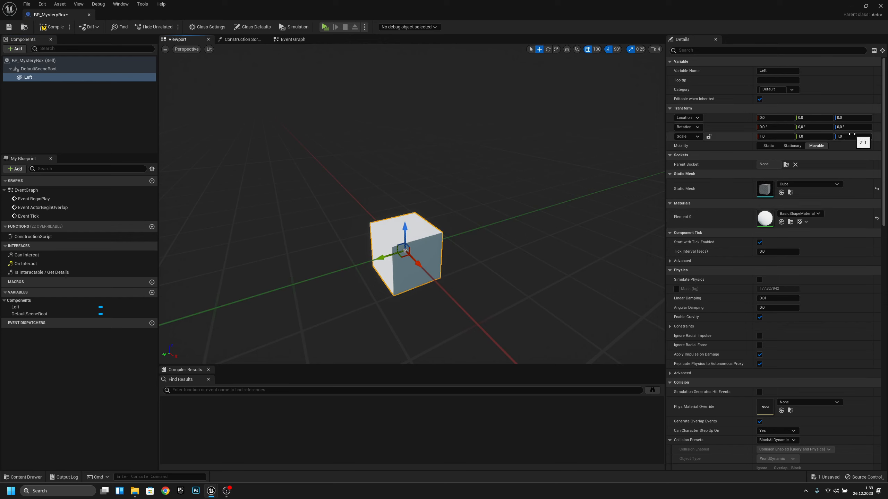
Set the Left component's scale to X 0,05, Y 0,6 and Z 0,55.
left_click(787, 133)
type("0,5")
key("Return")
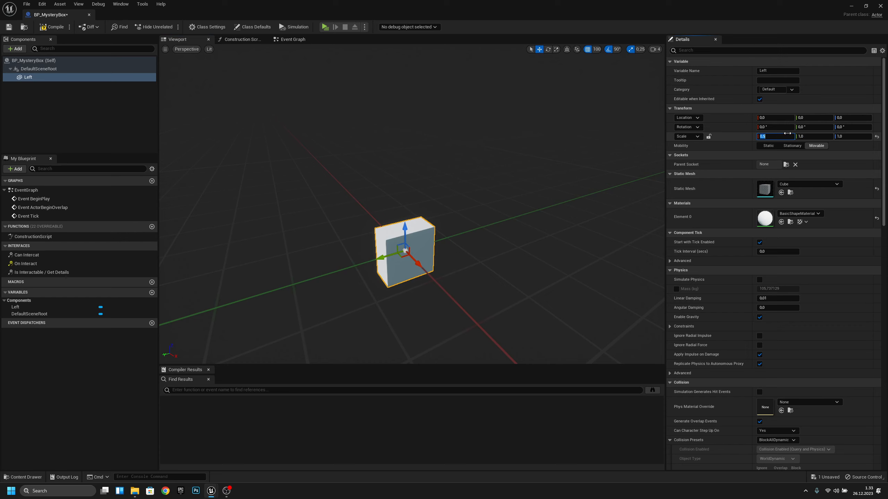
type("0,05")
key("Return")
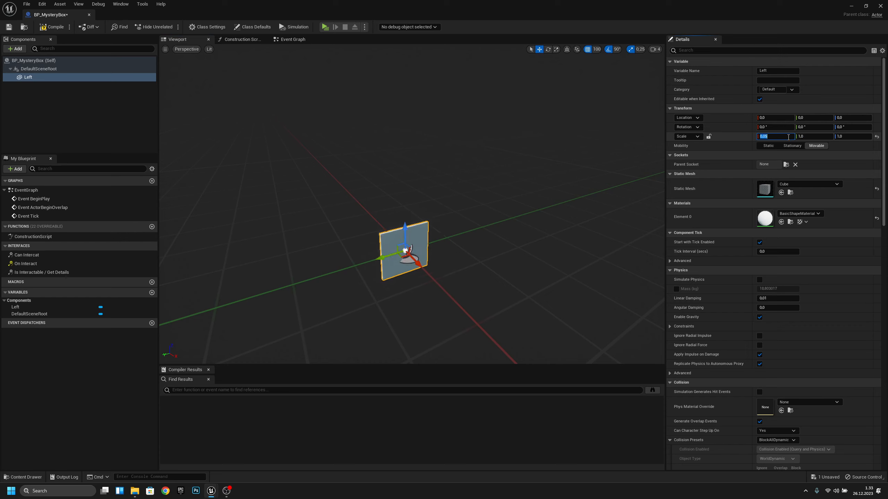
left_click(815, 136)
type("0,6")
key("Return")
left_click(849, 137)
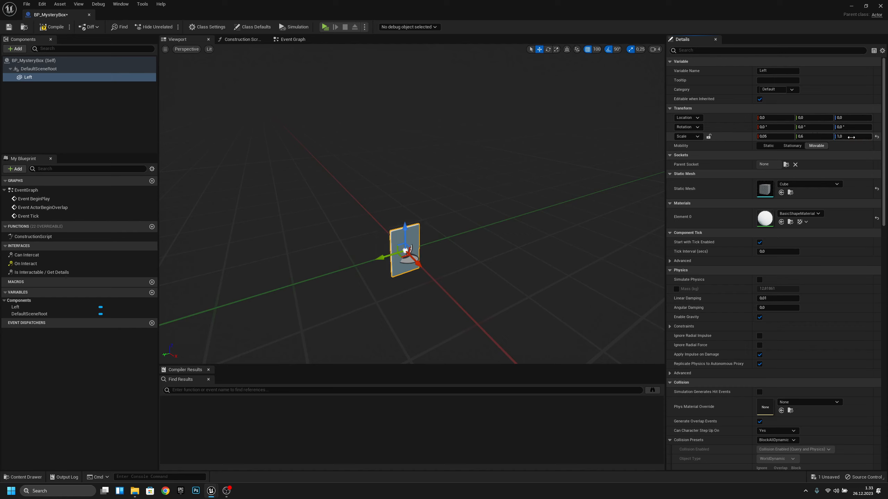
key("BackSpace")
type("0,55")
key("Return")
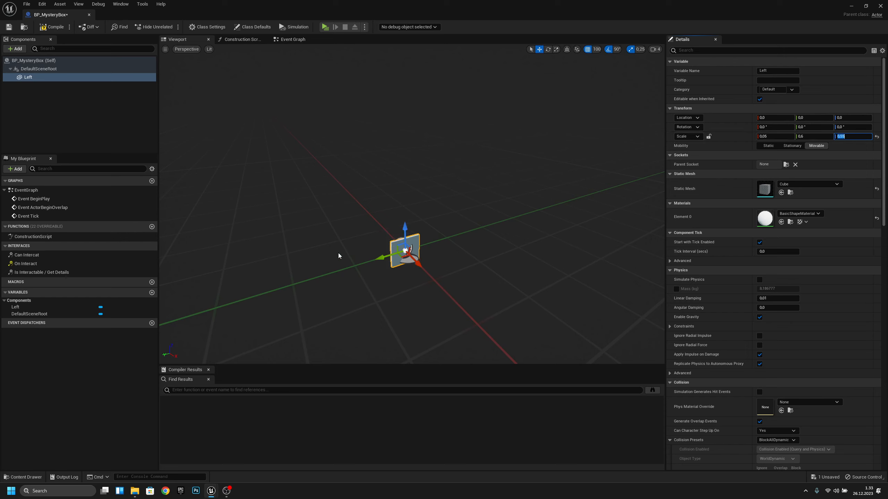
Set the Left component's location to X -97,5 and Z 43.
left_click(773, 117)
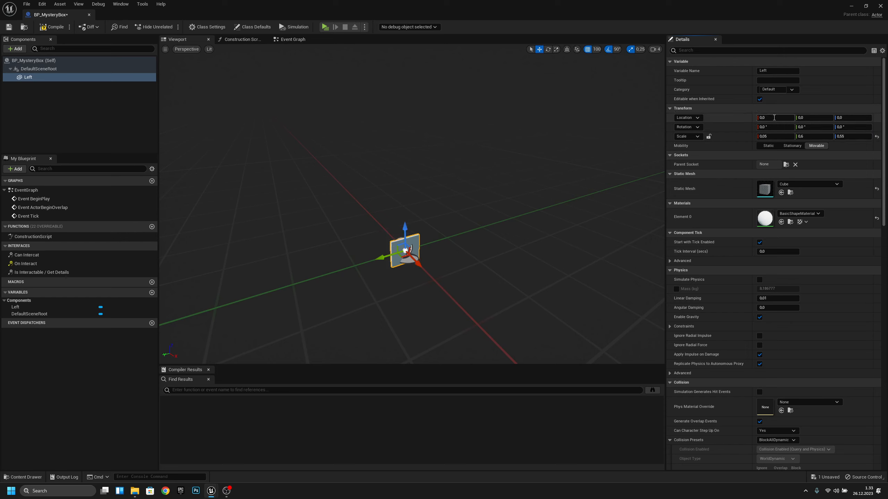
left_click(774, 117)
type("-97.5")
key("Return")
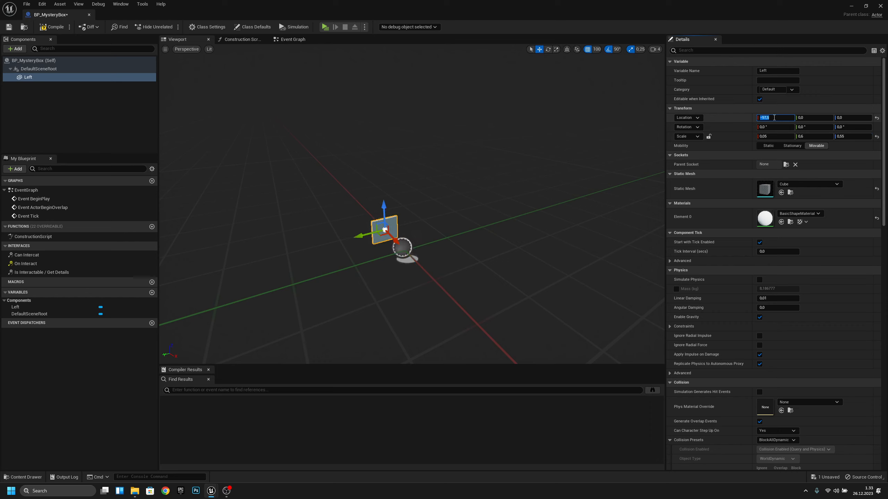
left_click(861, 117)
type("43")
key("Return")
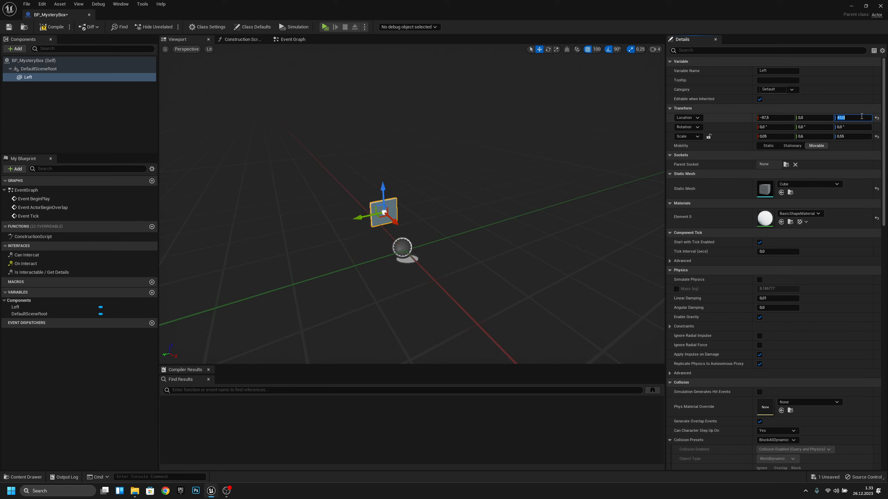
Assign the M_PrototypeGrid_Interactable material to the Left component.
right_click_drag(472, 147, 468, 220)
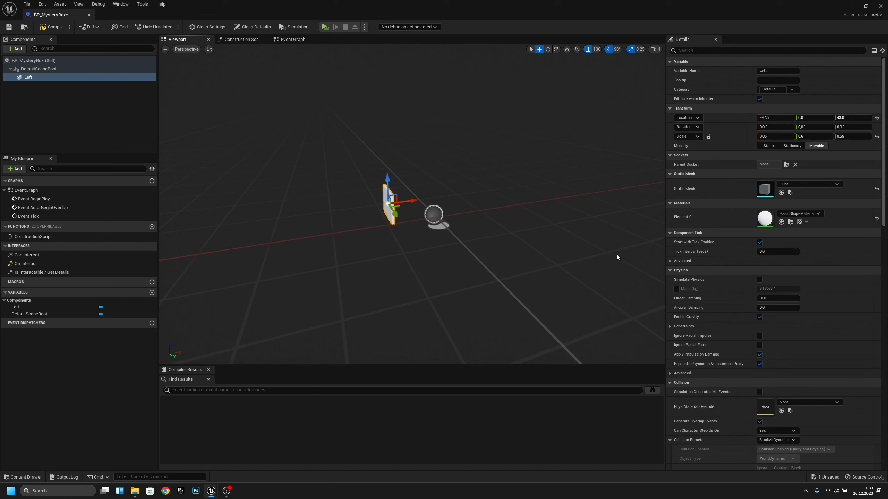
left_click(804, 214)
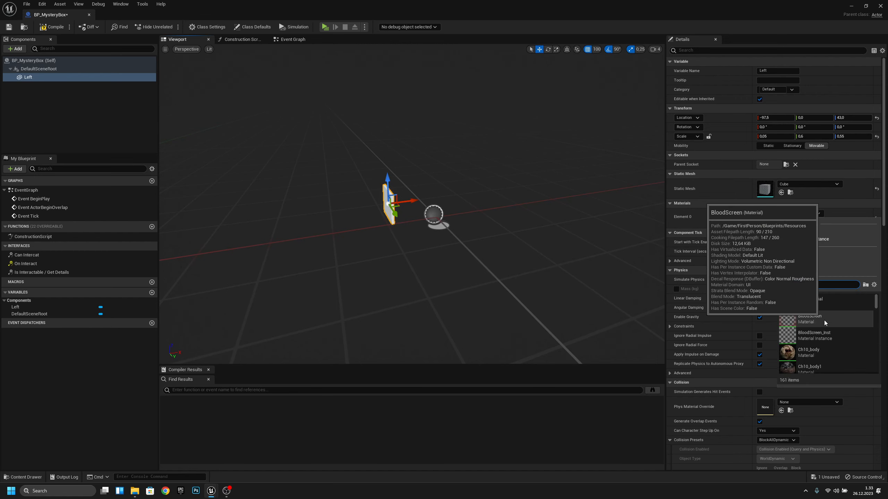
type("inter")
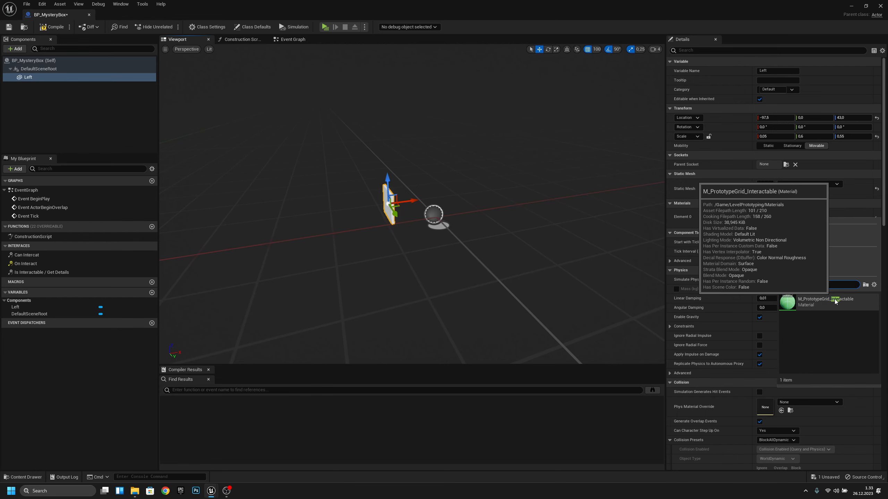
left_click(824, 305)
Duplicate the Left component as Right and set the copy's X location to 97,5.
mouse_move(409, 254)
right_mouse_down()
mouse_move(465, 252)
mouse_move(430, 254)
mouse_move(423, 245)
right_mouse_up()
mouse_move(355, 235)
right_mouse_down()
mouse_move(346, 234)
mouse_move(372, 238)
mouse_move(355, 236)
right_mouse_up()
right_click(31, 77)
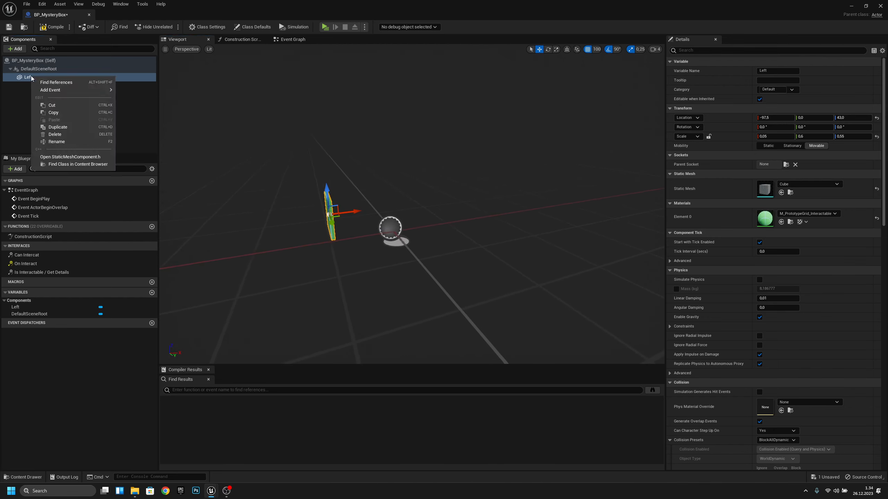
left_click(52, 128)
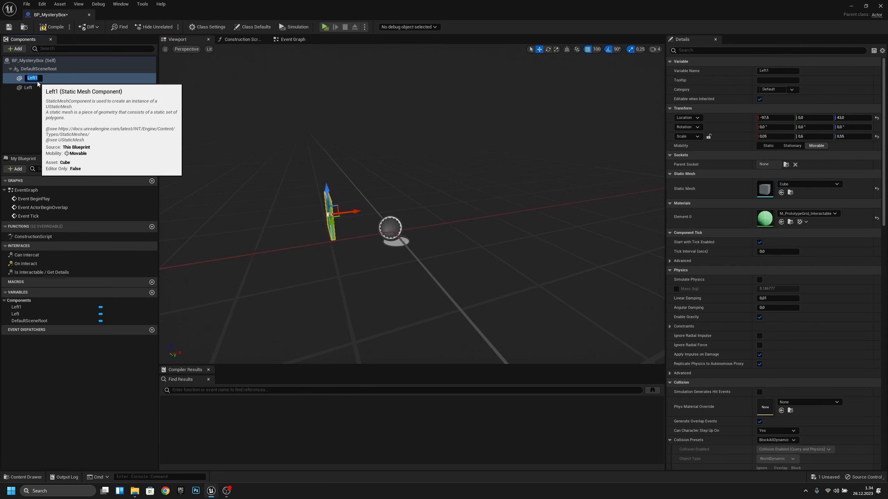
type("Right")
key("Return")
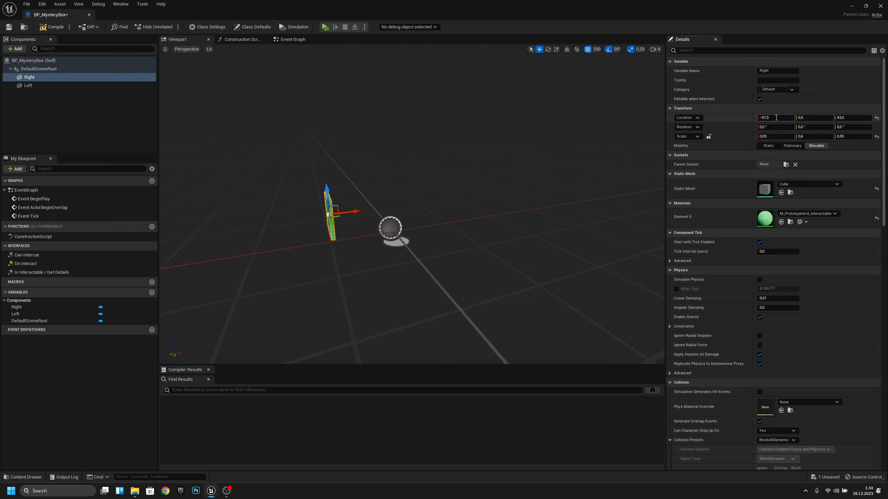
left_click(776, 118)
type("97.5")
key("Return")
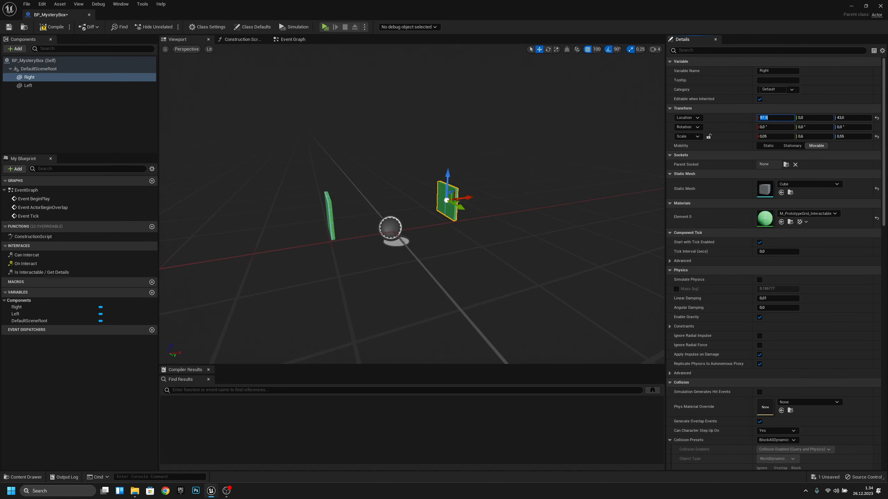
Duplicate the Right component and name the copy Front.
right_click(39, 78)
left_click(57, 112)
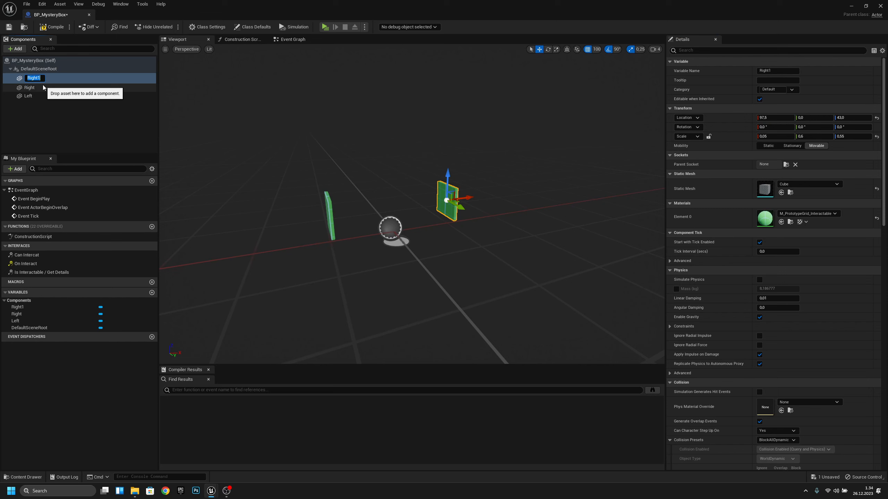
type("Front")
key("Return")
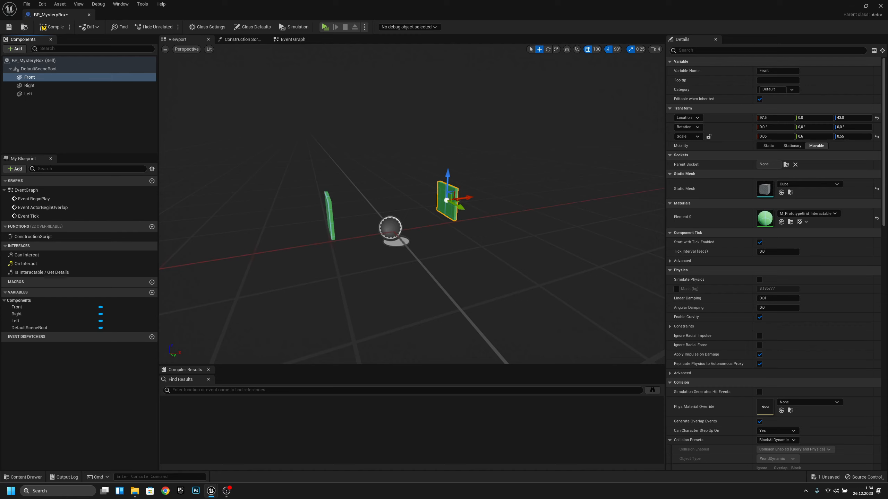
Set the Front component's scale to 0,05 in Y and 2 in X.
left_click(32, 78)
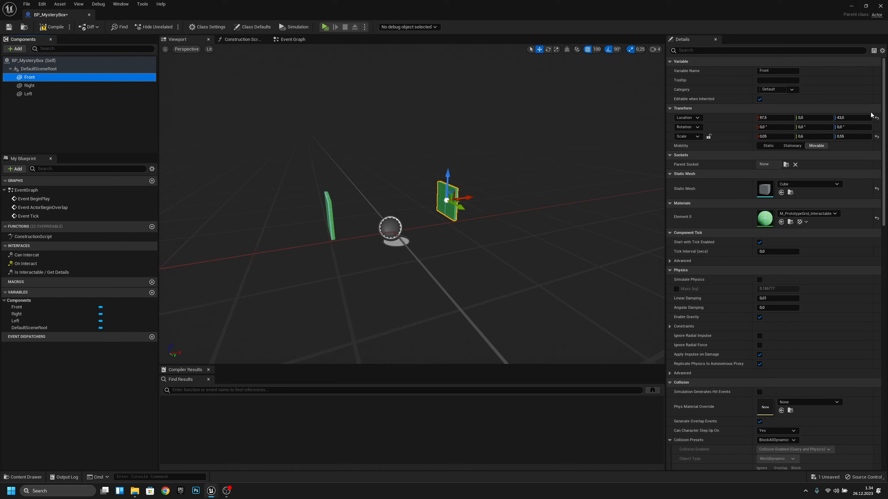
left_click(809, 134)
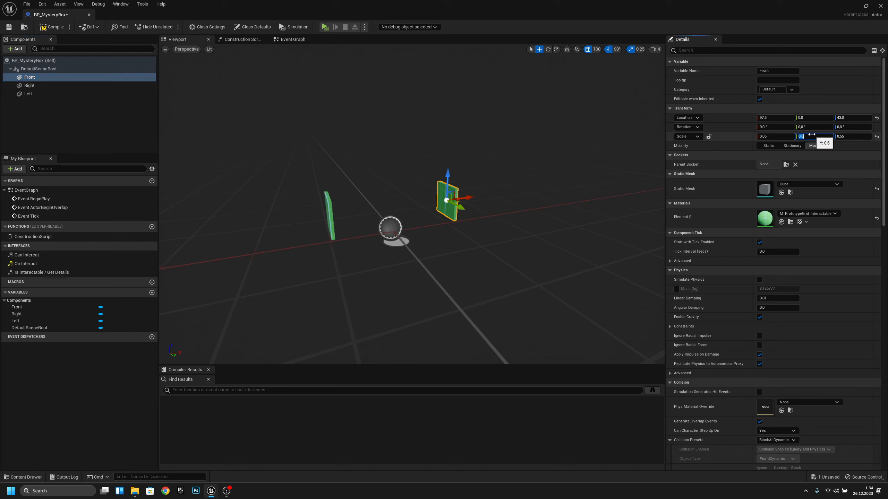
type(".0")
type("5")
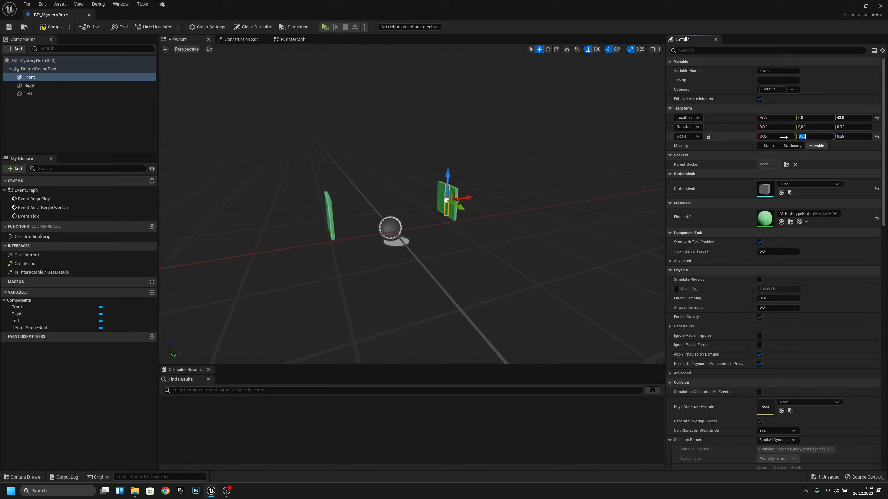
left_click(784, 137)
type("2")
key("Return")
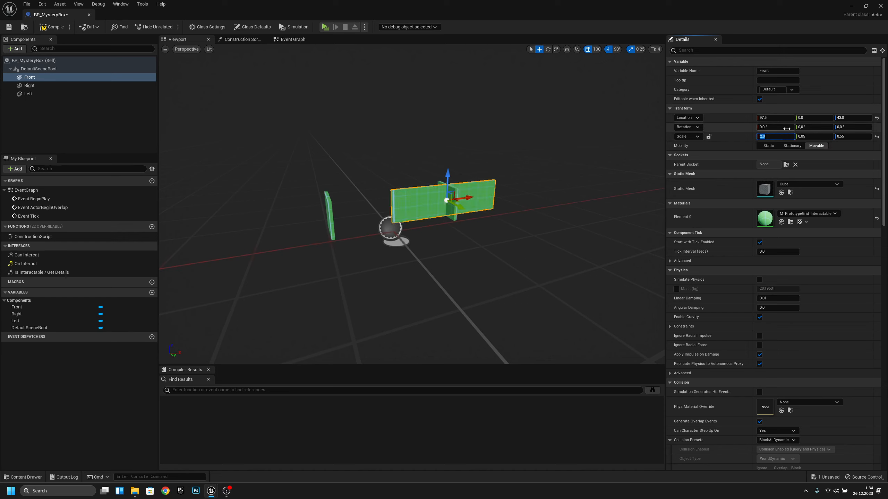
Set the Front component's location to X 0 and Y 27,5.
left_click(782, 118)
type("0")
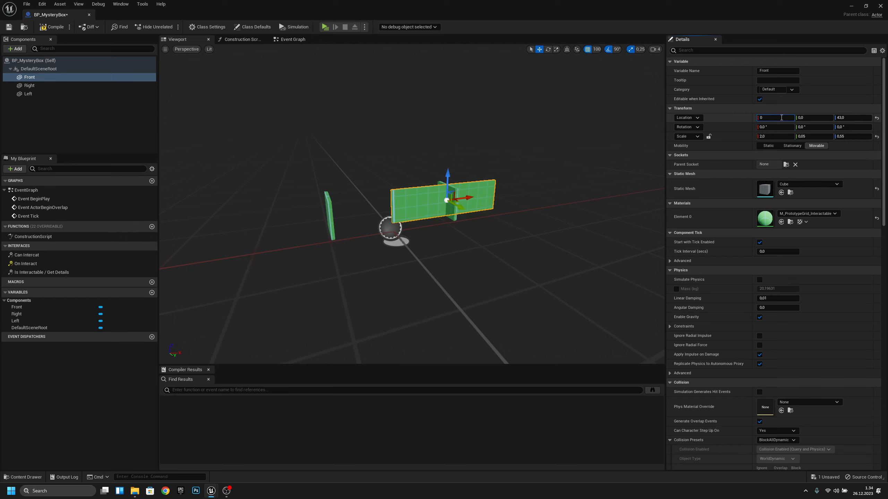
key("Return")
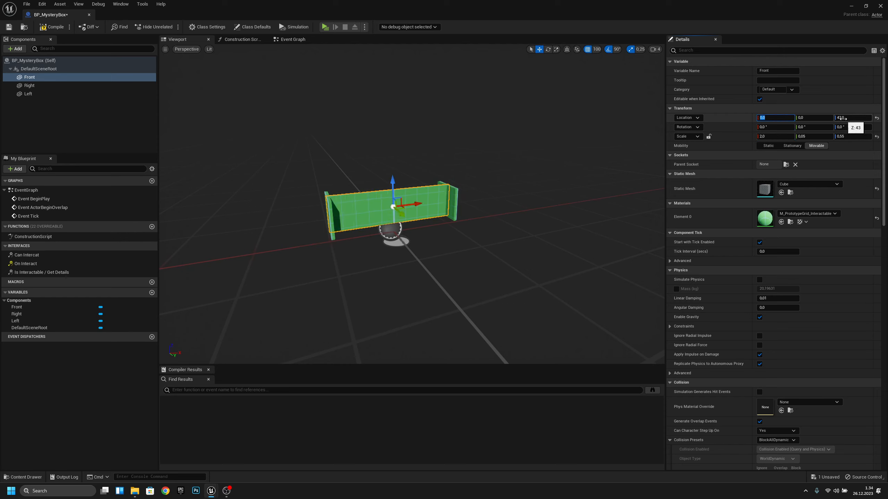
left_click(811, 118)
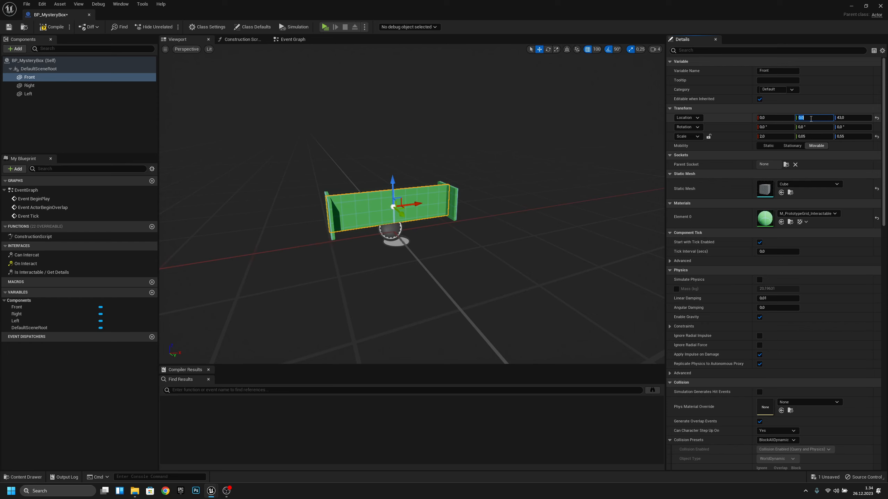
type("27,5")
key("Return")
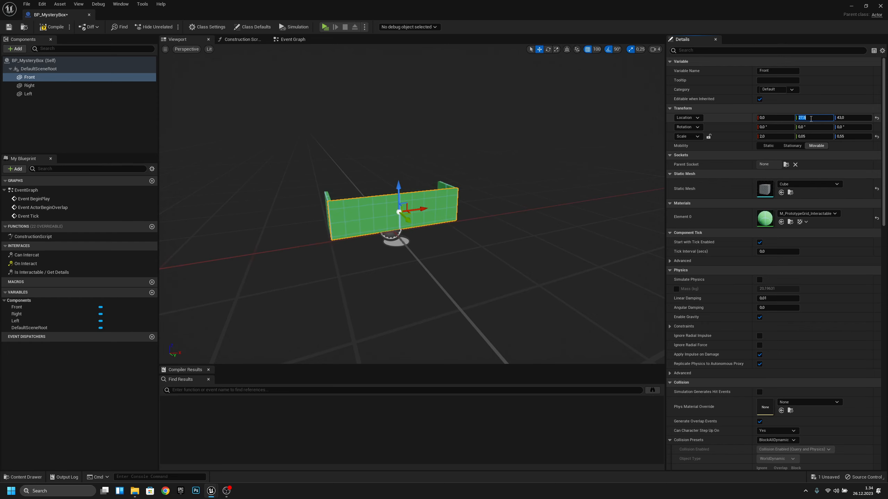
Duplicate the Front component as Back and set the copy's Y location to -27,5.
mouse_move(496, 209)
right_mouse_down()
mouse_move(437, 224)
mouse_move(489, 238)
mouse_move(486, 199)
right_mouse_up()
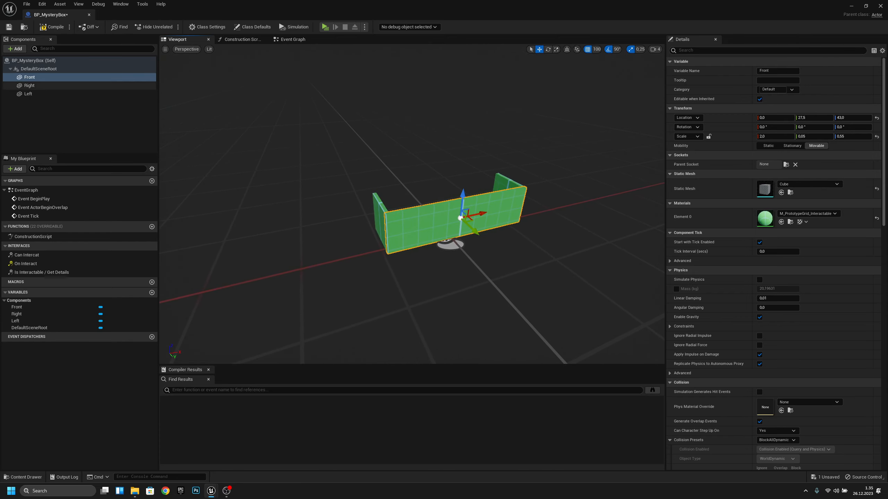
right_click(60, 76)
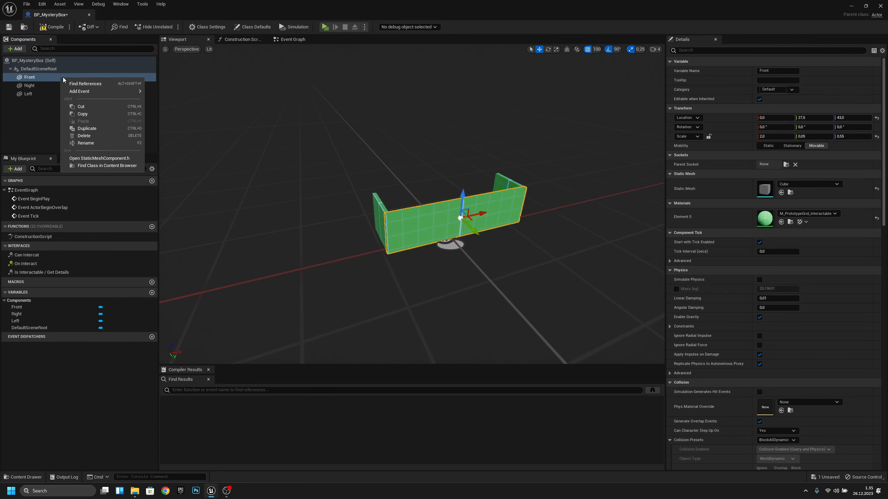
left_click(89, 130)
type("Back")
key("Return")
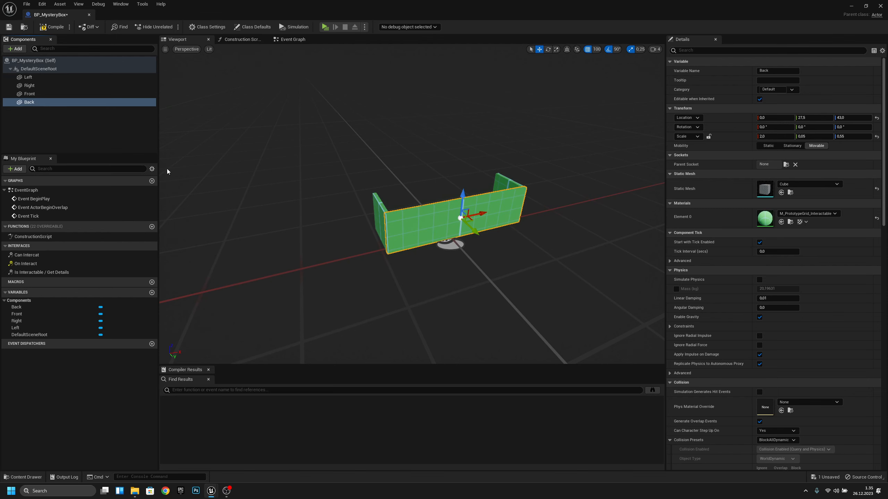
left_click(816, 119)
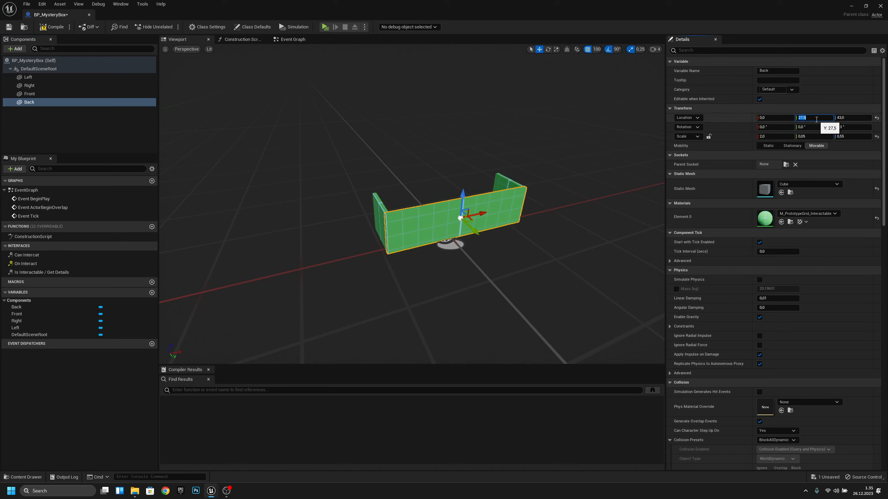
type("-27,5")
key("Return")
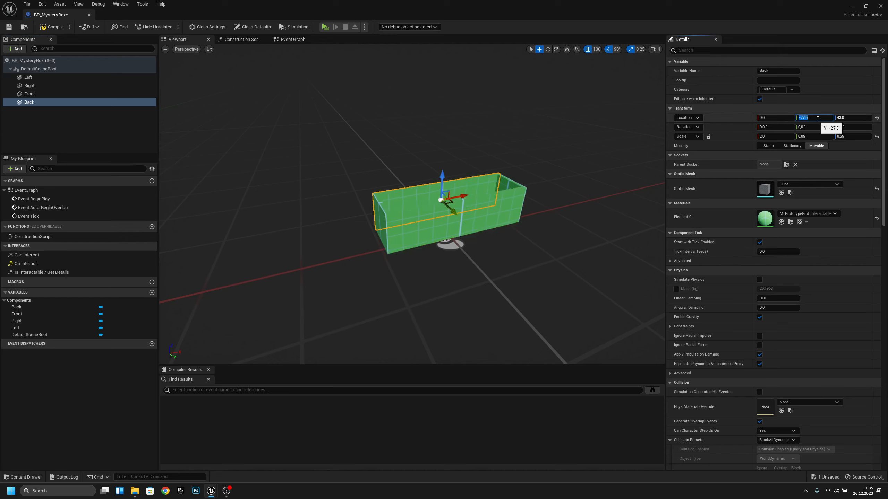
Duplicate the Back component and name the copy Bottom.
right_click_drag(503, 210, 210, 198)
key("d")
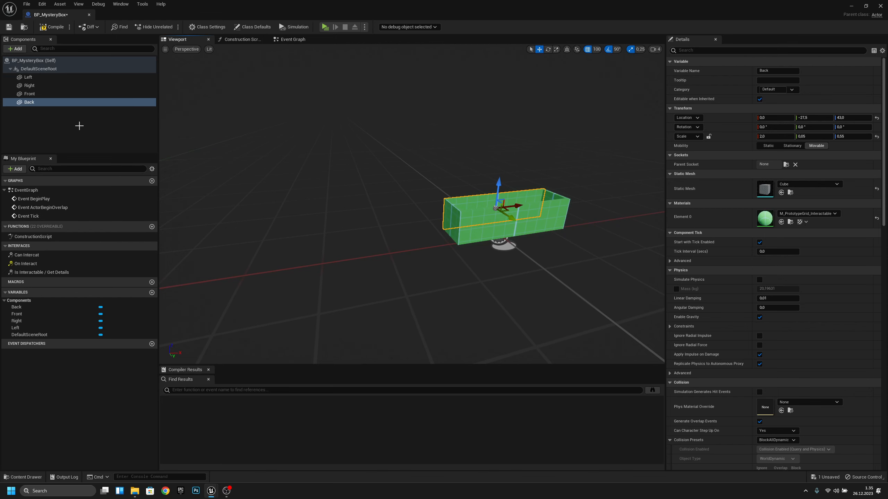
right_click(23, 102)
left_click(72, 153)
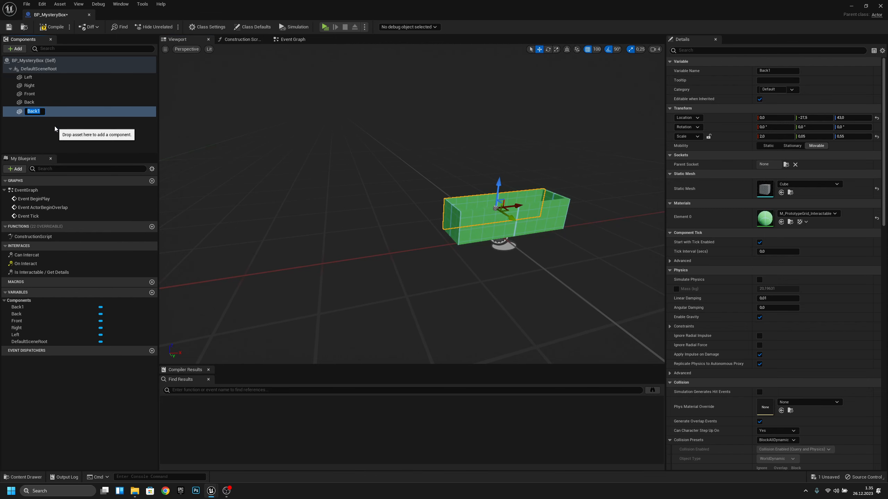
type("om")
key("Return")
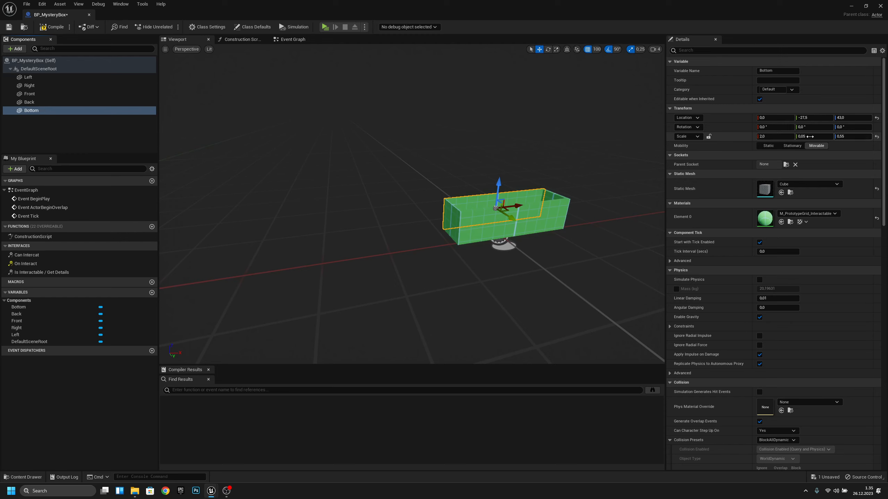
Set the Bottom component's scale to 0,05 in Z and 0,55 in Y.
left_click(846, 136)
type(".05")
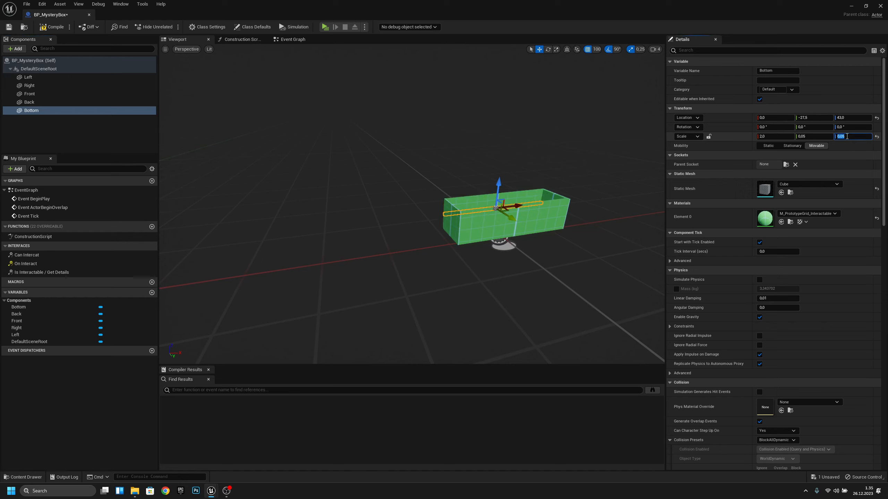
key("Return")
left_click(818, 136)
type(".55")
key("Return")
Set the Bottom component's location to Z 18 and Y 0 so it closes the underside of the box.
right_click_drag(565, 219, 433, 219)
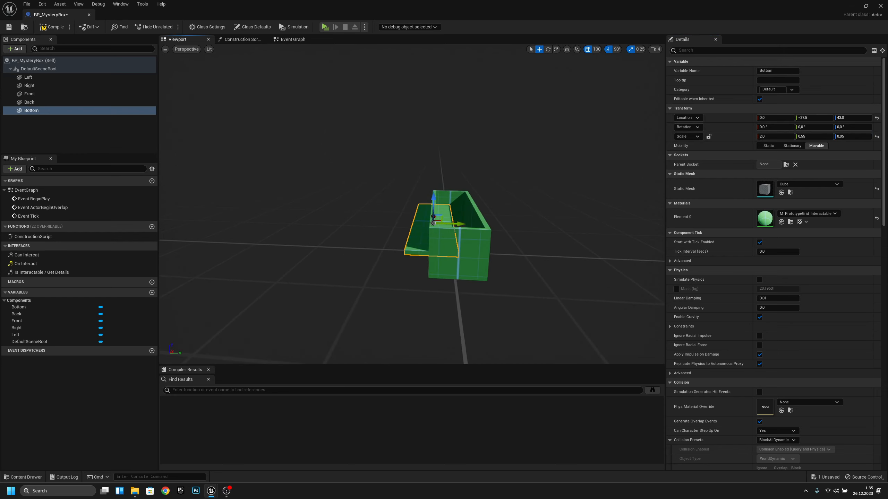
key("s")
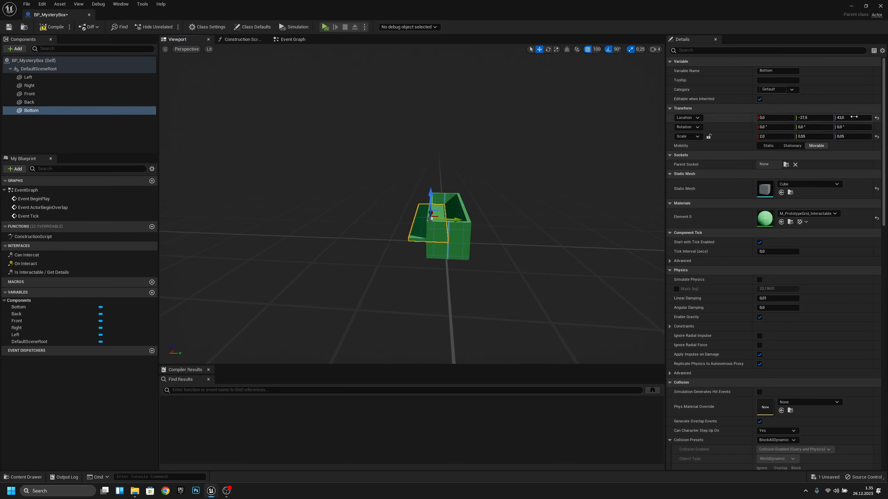
left_click(853, 118)
type("18")
key("Return")
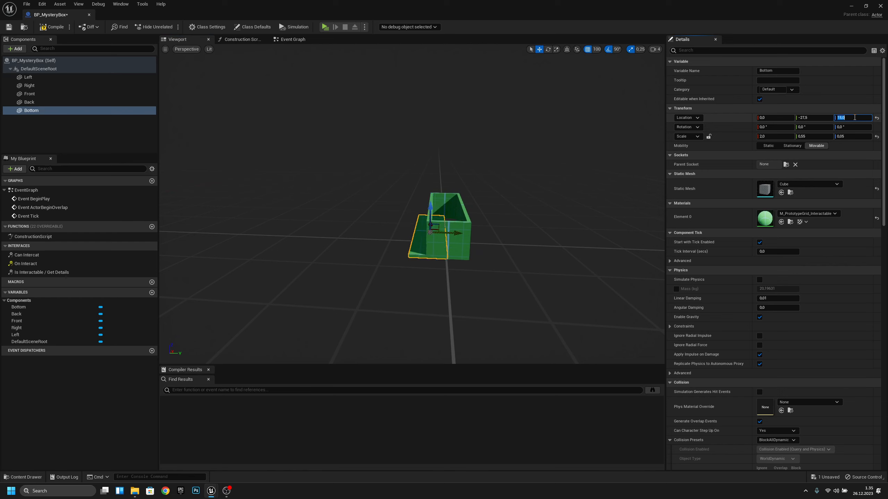
left_click(817, 117)
key("Return")
key("d")
right_click_drag(502, 262, 429, 278)
key("w")
key("s")
key("w")
key("s")
key("a")
key("d")
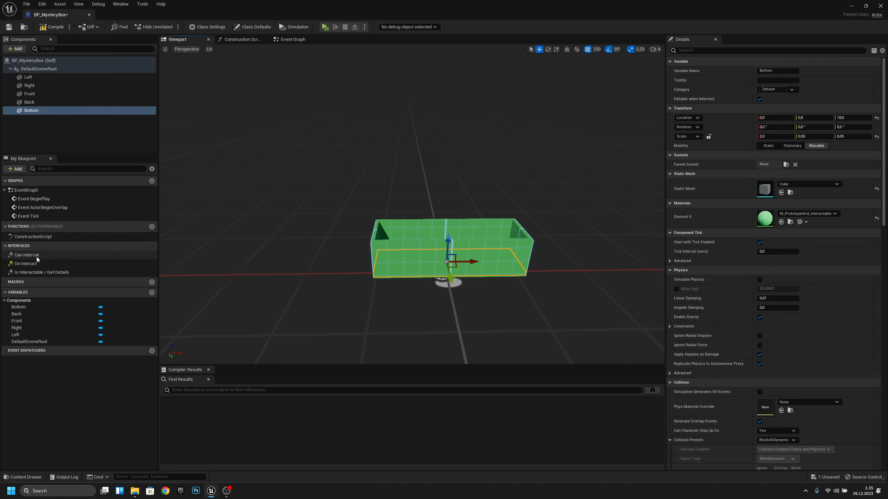
Add a Scene component under DefaultSceneRoot and name it Top_scene.
left_click(33, 68)
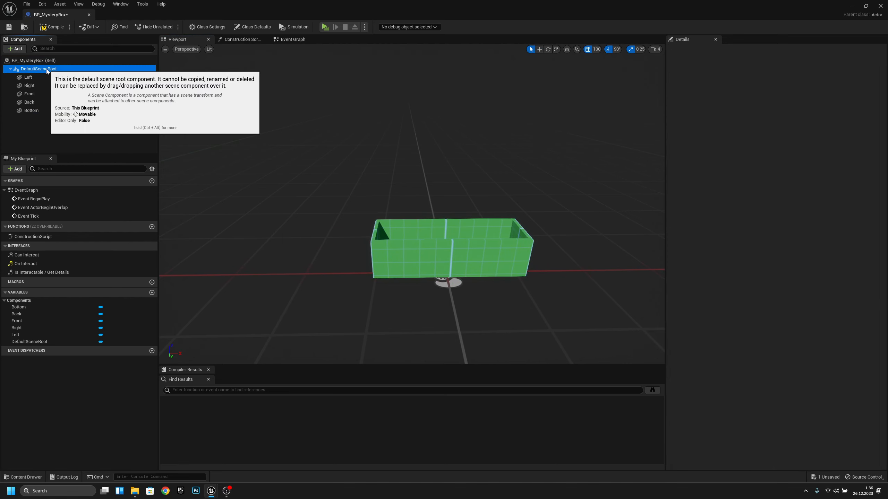
left_click(15, 48)
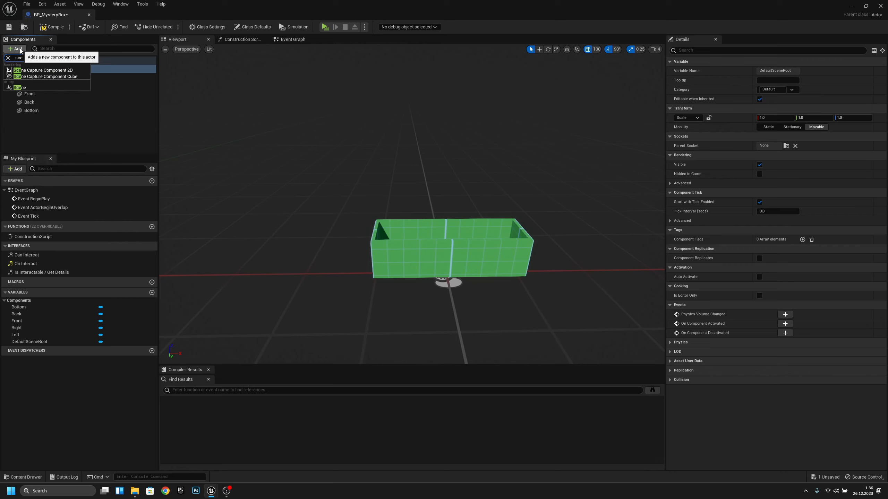
left_click(21, 88)
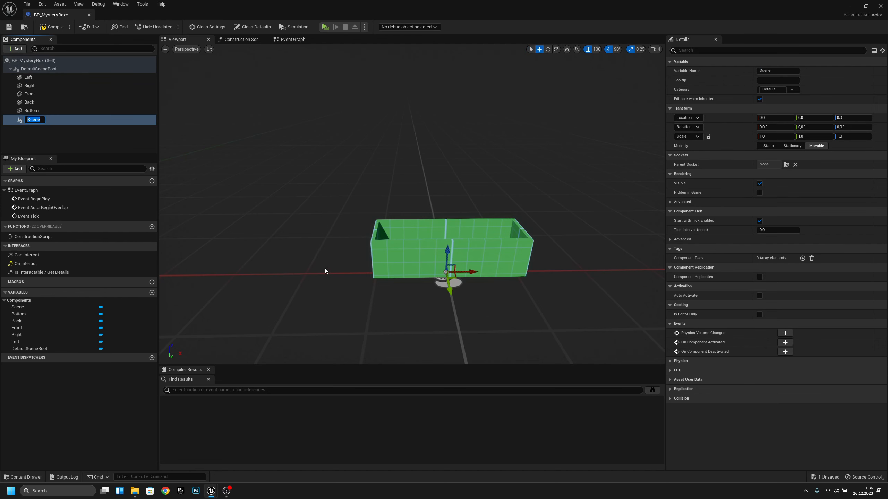
key("Return")
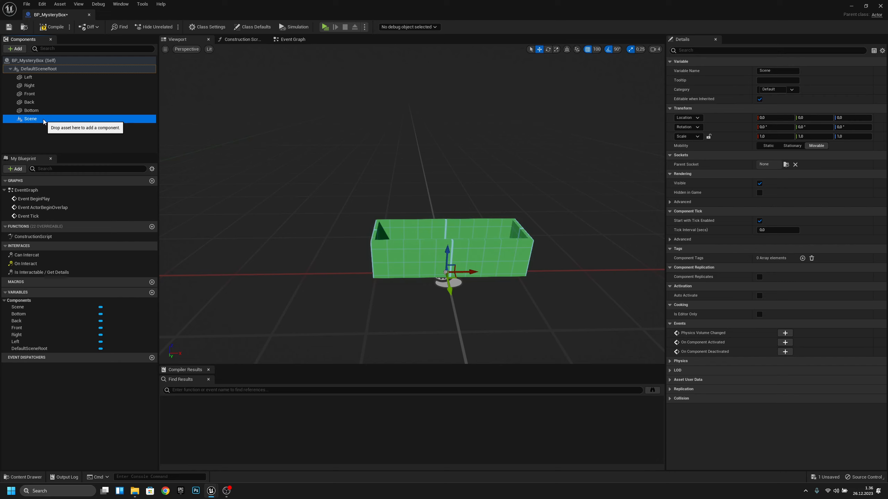
left_click(42, 120)
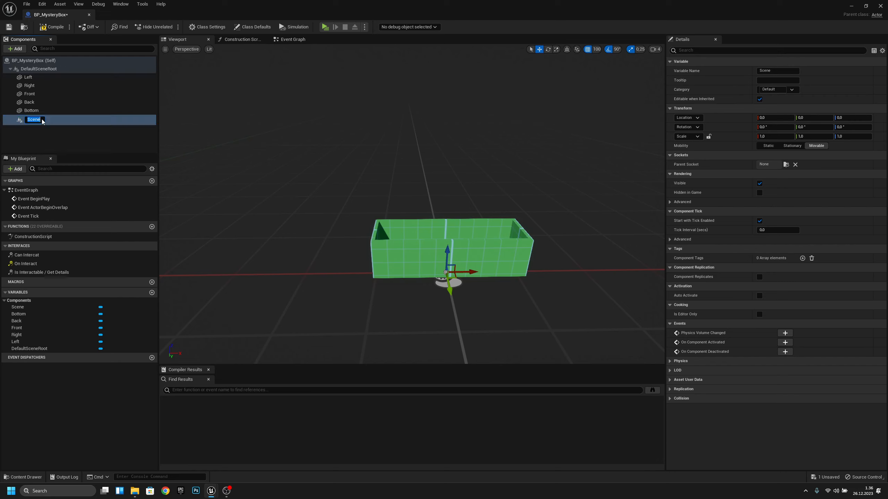
type("Top_s")
key("Return")
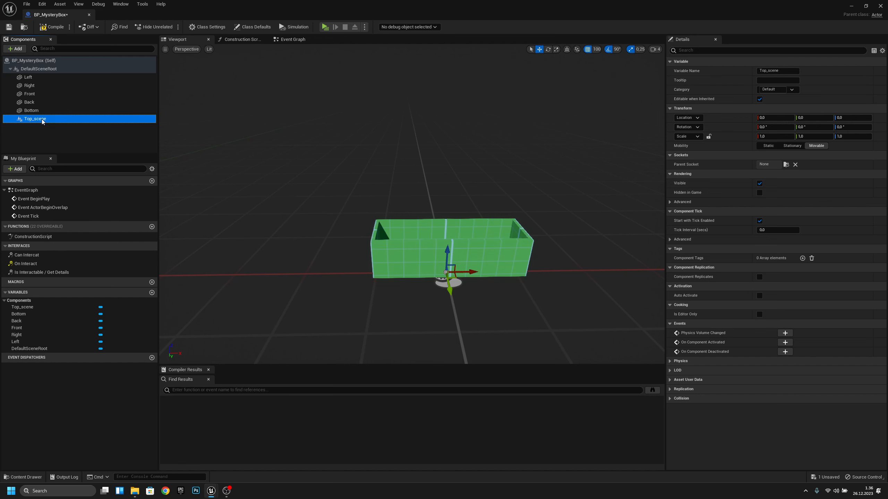
Duplicate the Bottom component and name the copy Top.
left_click(38, 110)
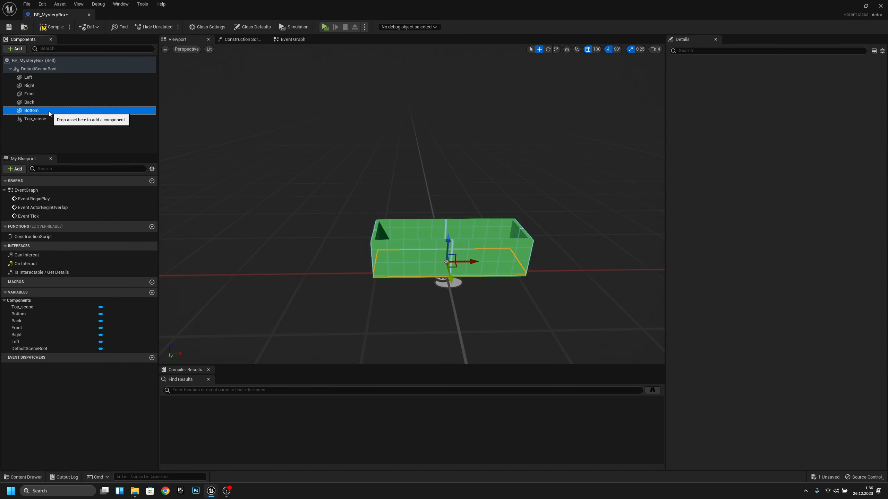
right_click(38, 111)
left_click(56, 161)
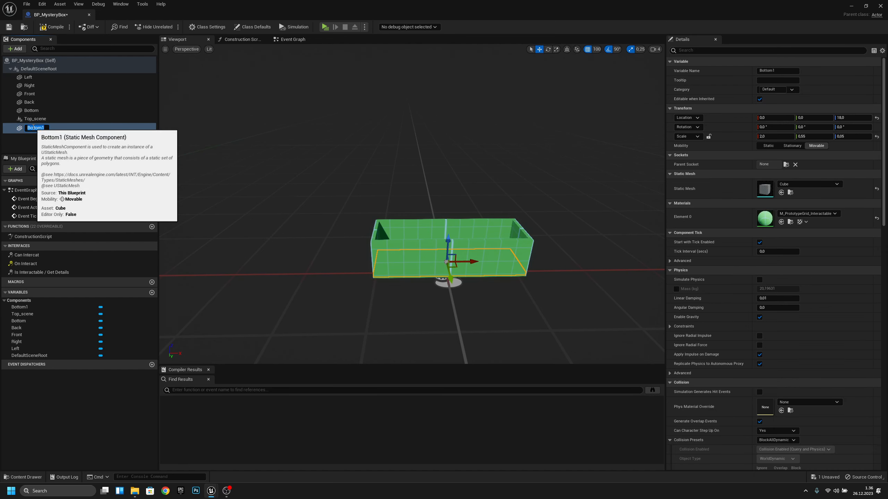
type("Top")
key("Return")
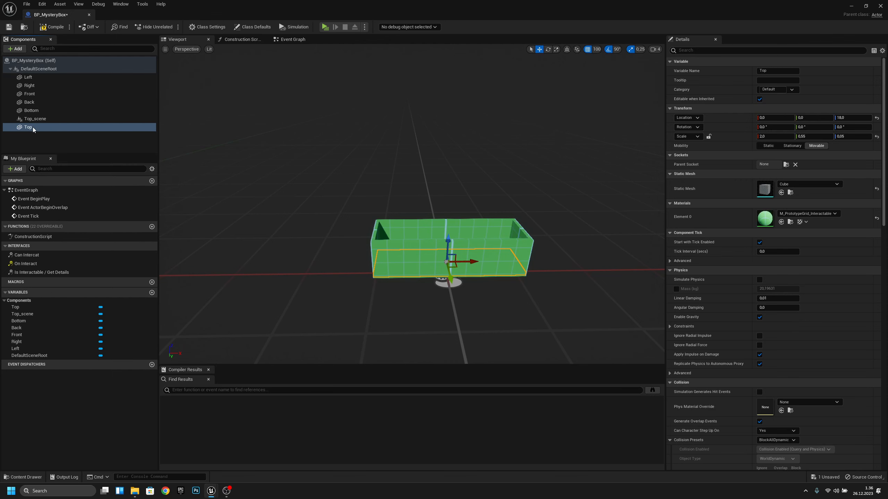
Raise the Top component above the open box to a Z location of 118.
key("a")
right_click_drag(550, 284, 635, 282)
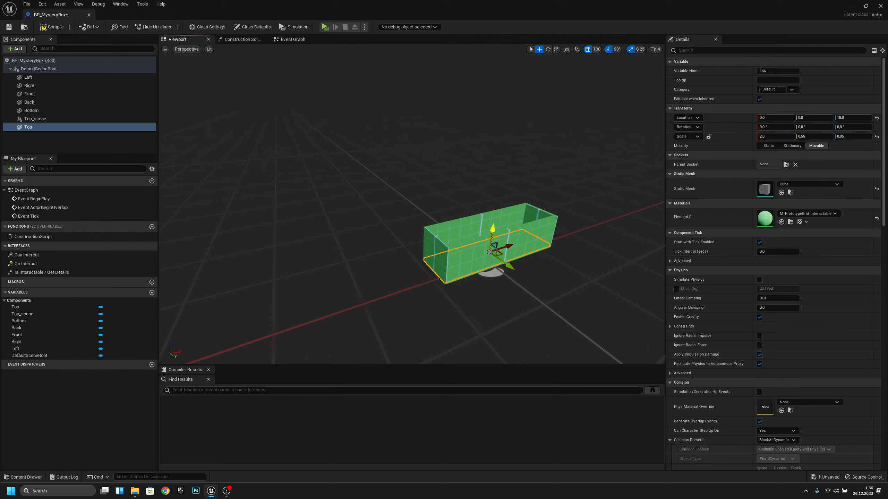
left_click_drag(490, 253, 498, 191)
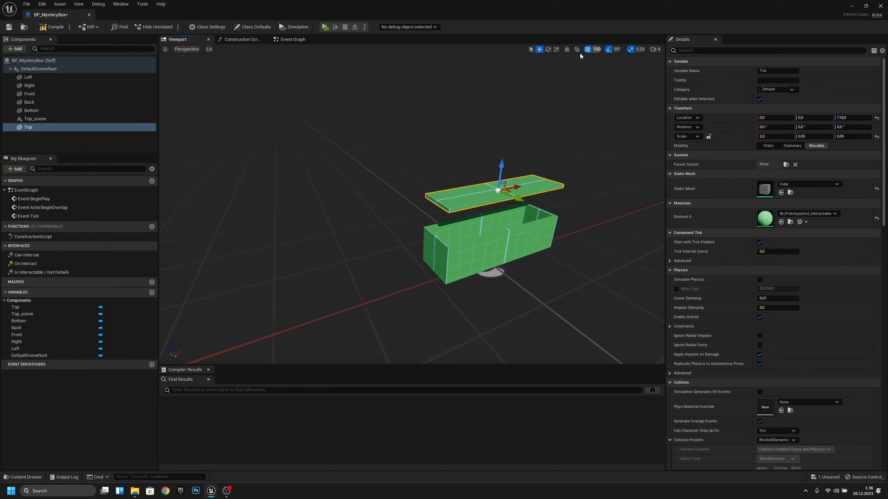
Set the position grid snap to 5 and lower the Top component onto the box at a Z location of 73.
left_click(596, 50)
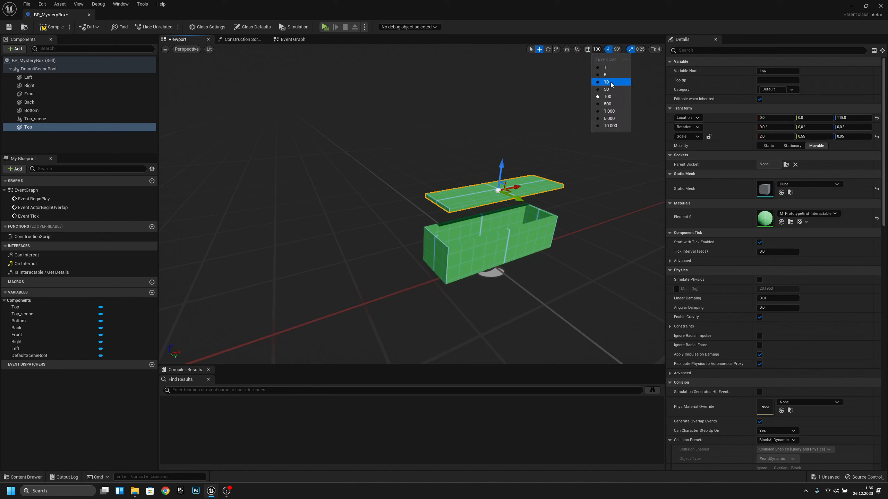
left_click(607, 75)
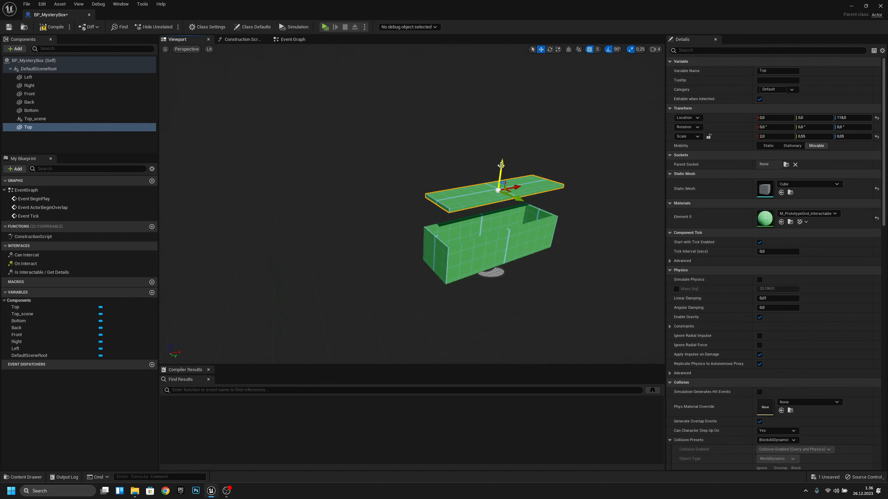
left_click_drag(501, 168, 501, 198)
right_click_drag(501, 198, 538, 200)
key("s")
key("w")
key("d")
key("a")
key("w")
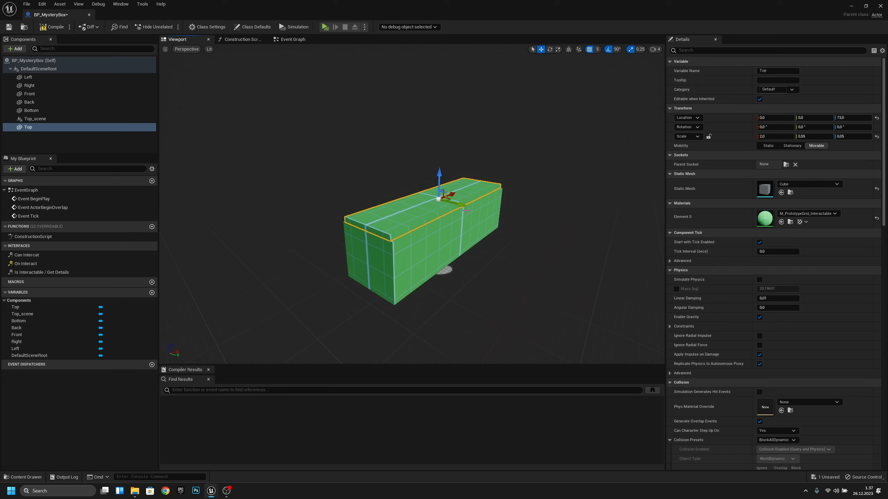
Turn off rotation snapping, try a slight rotation of the Top component, and undo that rotation.
key("e")
left_click_drag(469, 208, 461, 184)
left_click(609, 49)
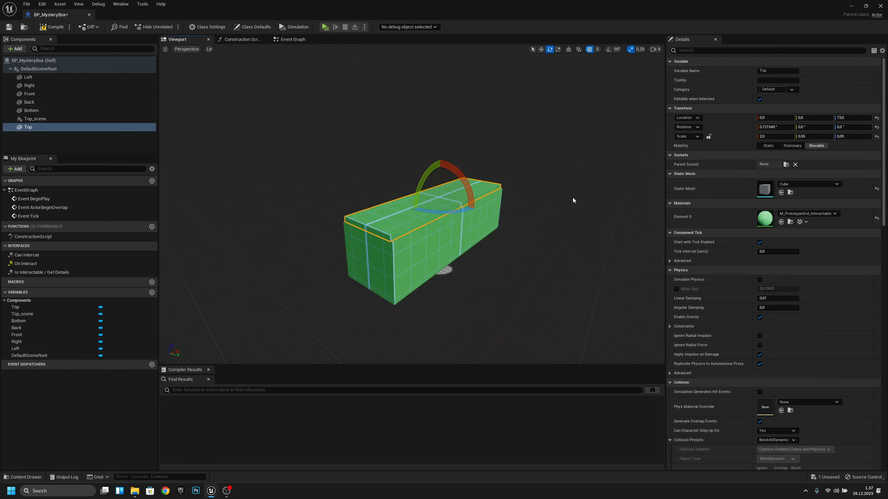
key("ctrl+z")
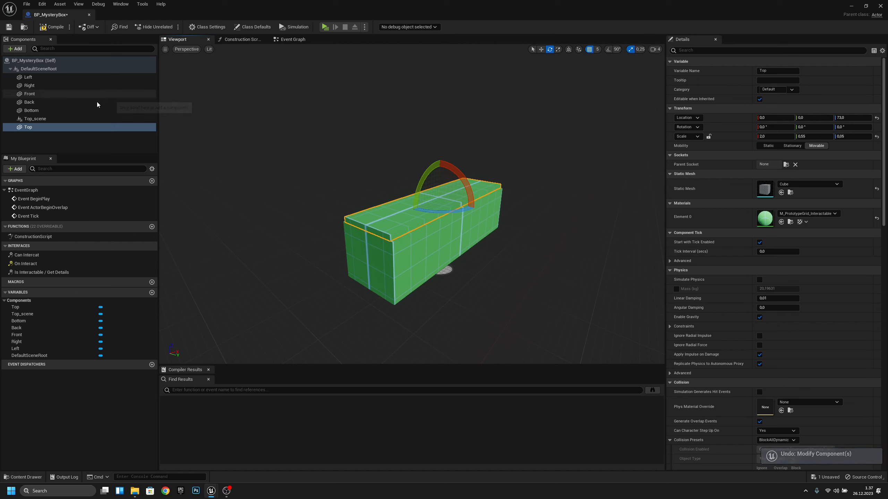
Set the Top_scene component's location to Y -30 and Z 73 so it sits at the box's back upper edge.
left_click(98, 118)
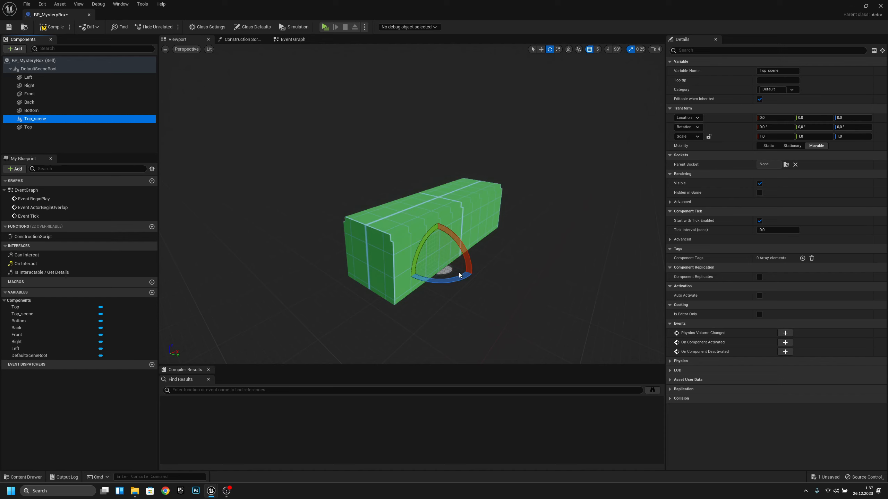
key("w")
right_click_drag(449, 265, 457, 265)
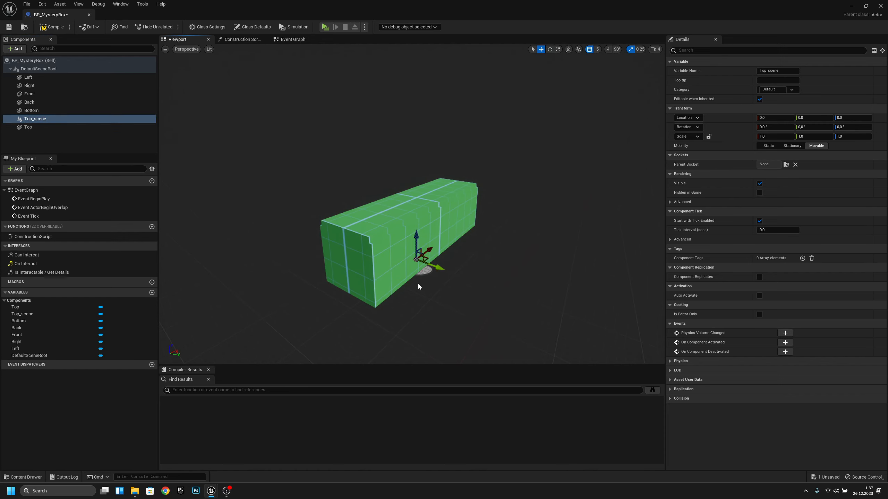
mouse_move(430, 278)
right_mouse_down()
mouse_move(460, 277)
mouse_move(414, 277)
right_mouse_up()
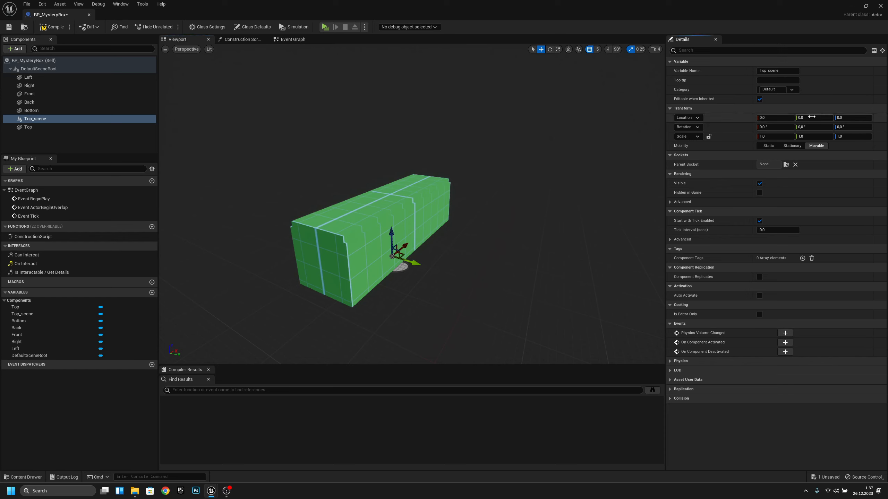
type("0")
key("Return")
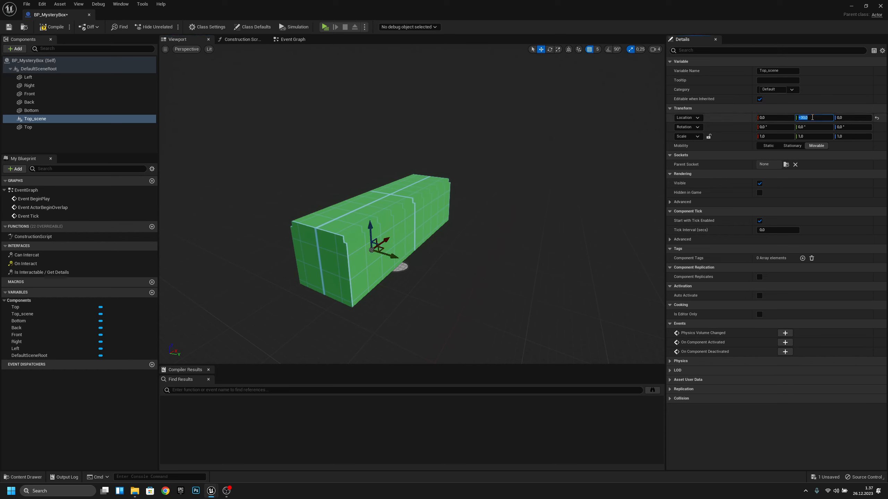
left_click(866, 117)
type("73")
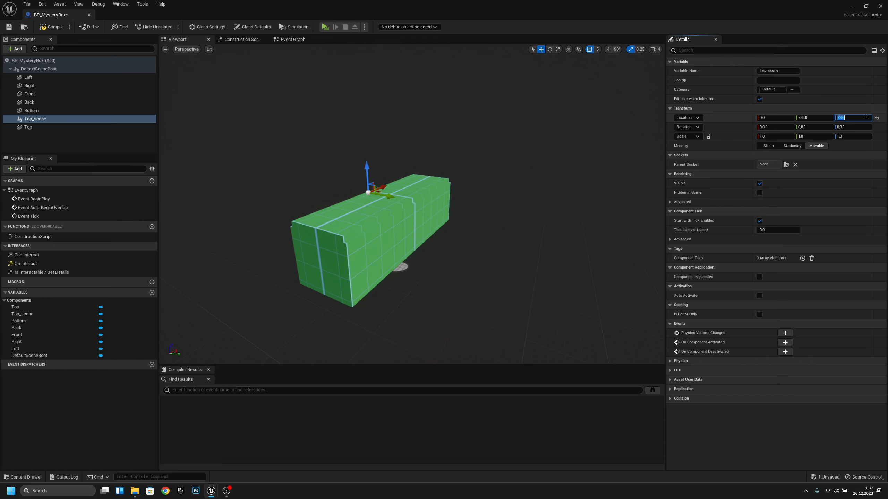
key("Return")
Attach the Top component to Top_scene as its child.
key("f")
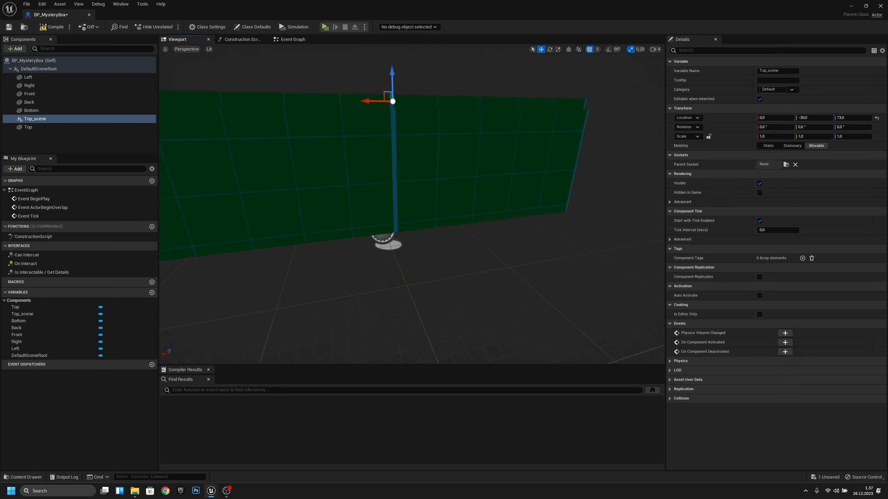
key("w")
right_click_drag(412, 204, 266, 224)
key("a")
key("d")
key("d")
key("s")
key("d")
left_click_drag(38, 129, 35, 119)
key("F2")
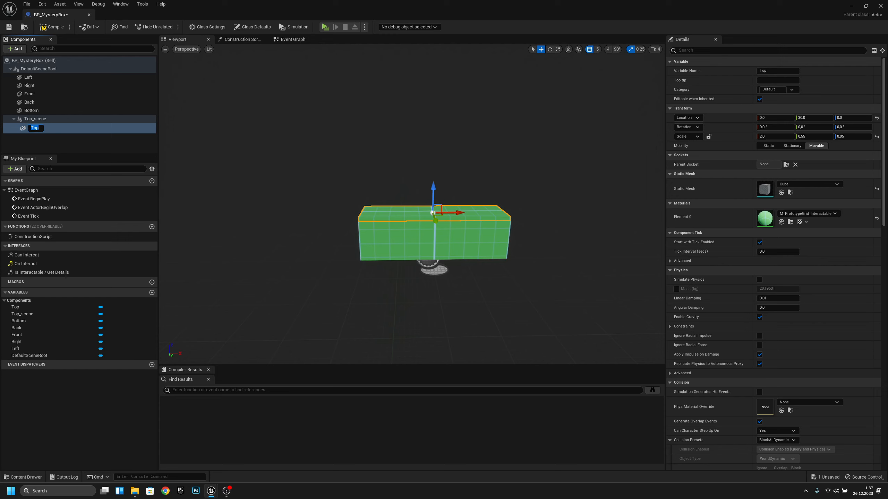
Set the Top component's Y scale to 0.6.
left_click(807, 137)
type(".6")
key("Return")
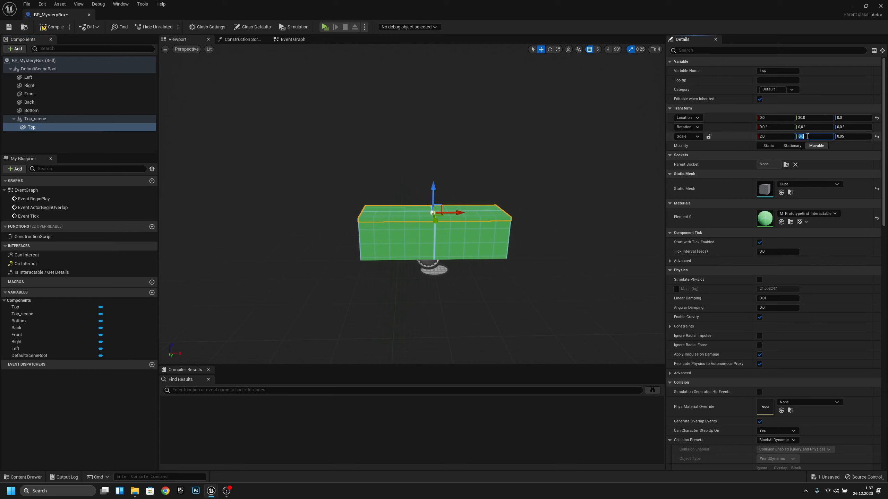
right_click_drag(186, 287, 296, 294)
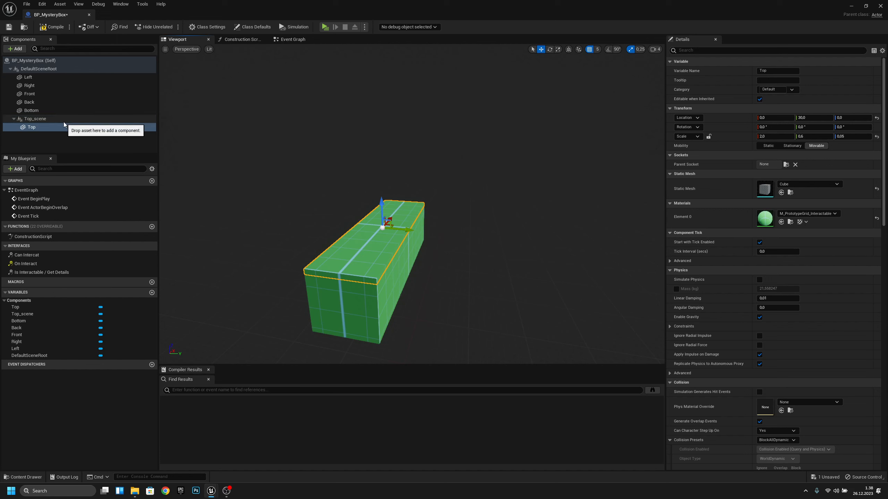
Compare the pivots of Top_scene and Top, try adjusting Top_scene's X rotation freely, and undo the rotation.
left_click(35, 119)
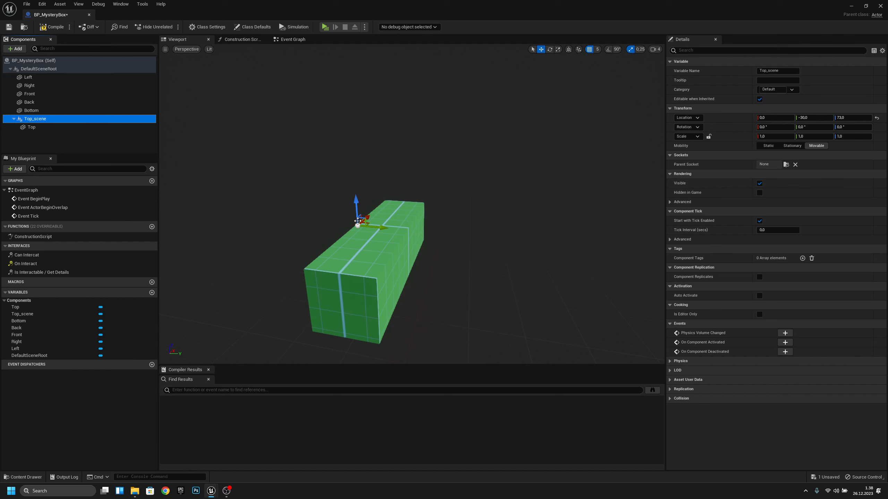
left_click(374, 227)
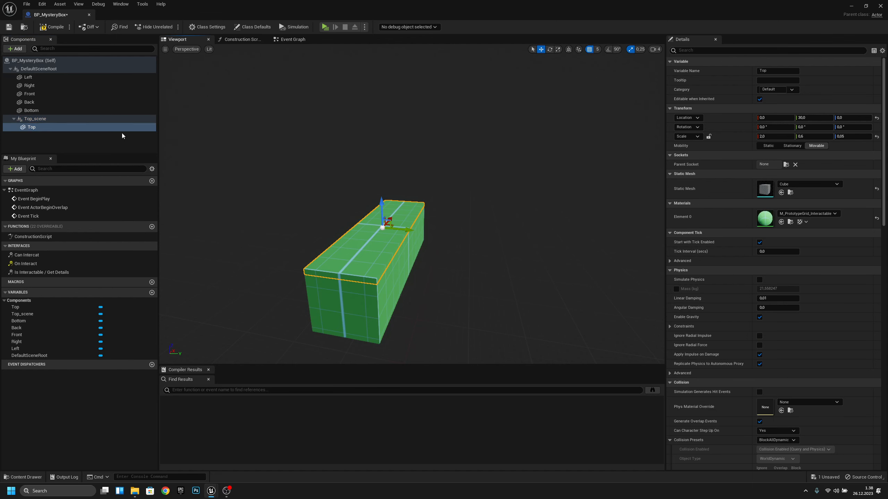
left_click(77, 119)
left_click(374, 227)
left_click(72, 119)
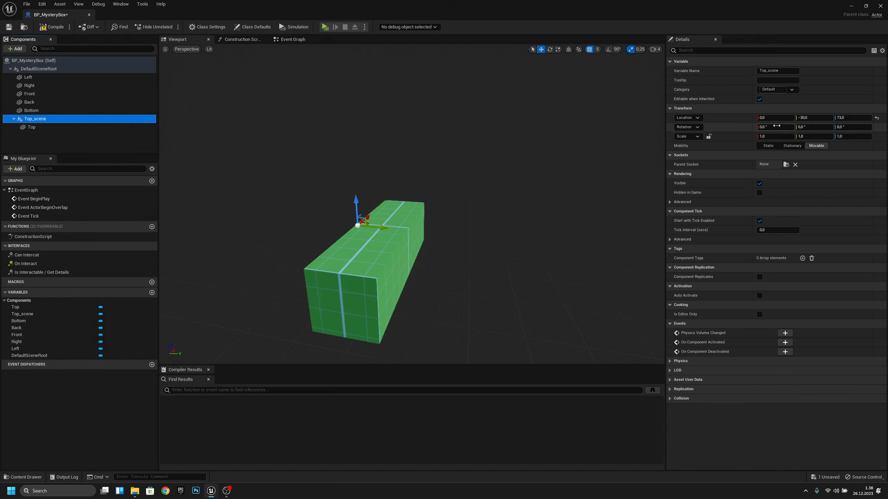
left_click(774, 127)
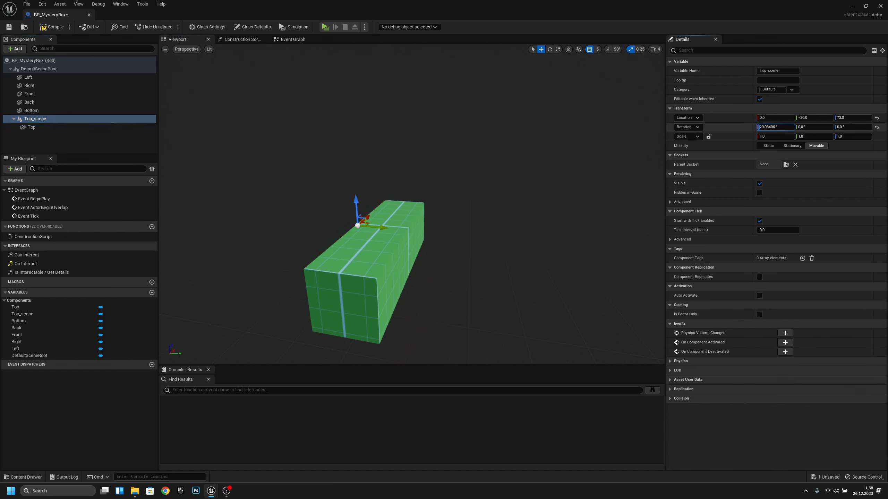
left_click_drag(774, 126, 777, 126)
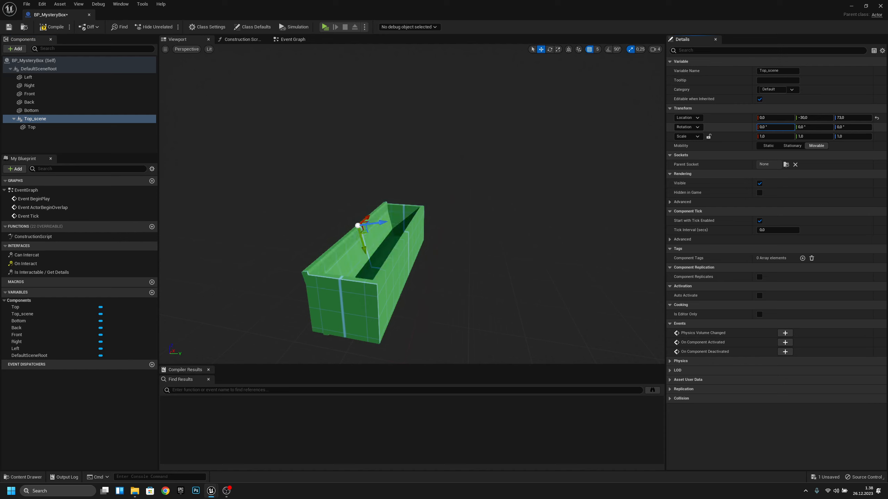
key("ctrl+z")
Test the lid hinge by rotating Top_scene to -80° on X, and reset the rotation to 0°.
left_click(779, 126)
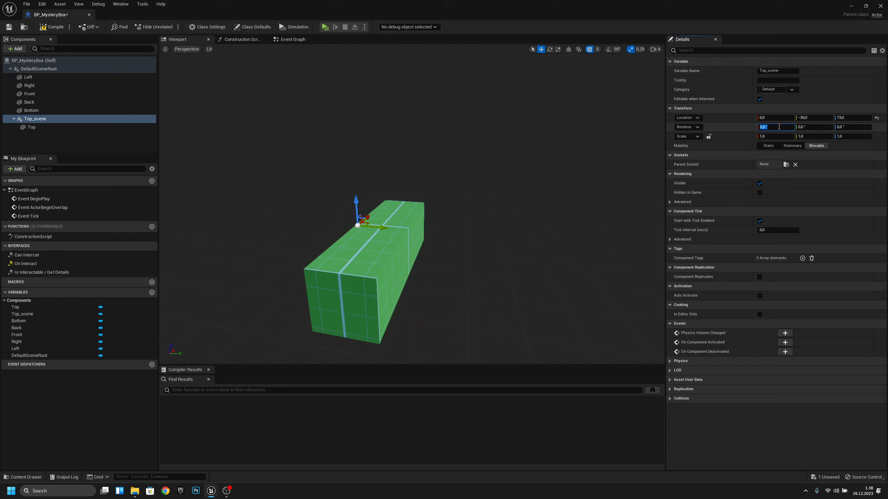
type("-80")
key("Return")
mouse_move(489, 209)
right_mouse_down()
mouse_move(465, 210)
mouse_move(499, 213)
mouse_move(437, 207)
mouse_move(489, 210)
right_mouse_up()
key("s")
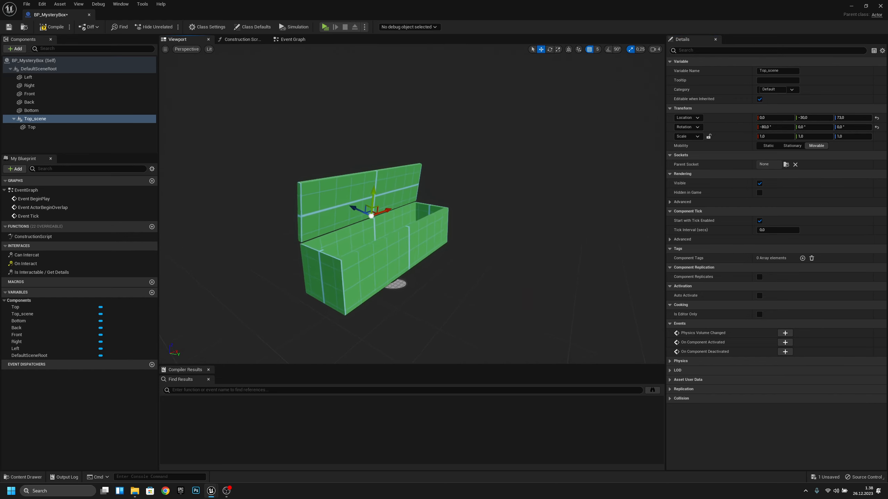
left_click(774, 128)
type("0")
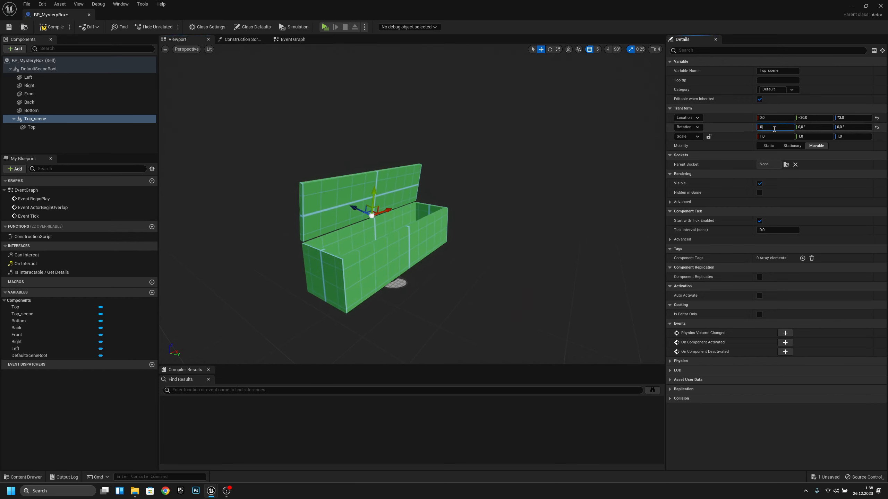
key("Return")
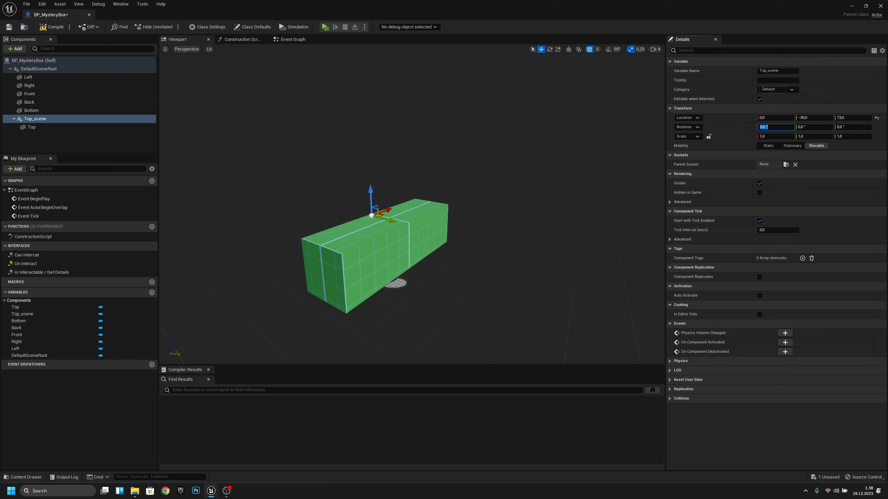
key("d")
right_click_drag(579, 308, 525, 312)
key("w")
key("s")
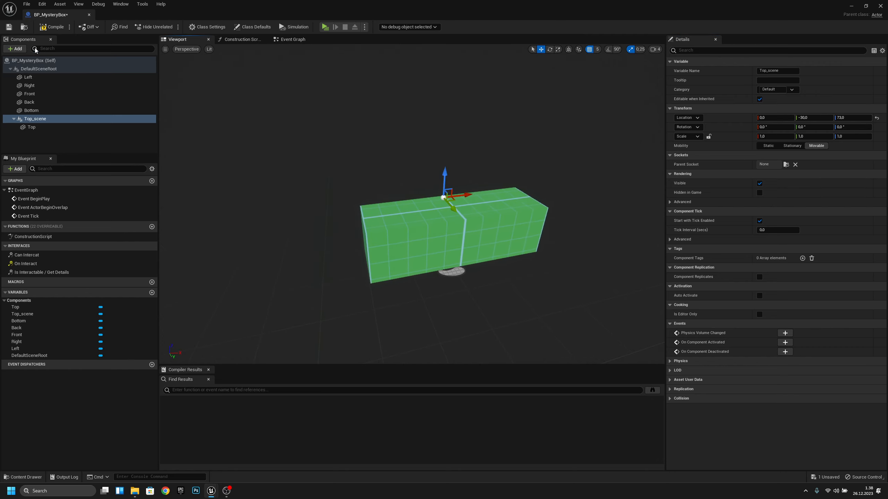
left_click(58, 49)
type("text")
left_click(39, 67)
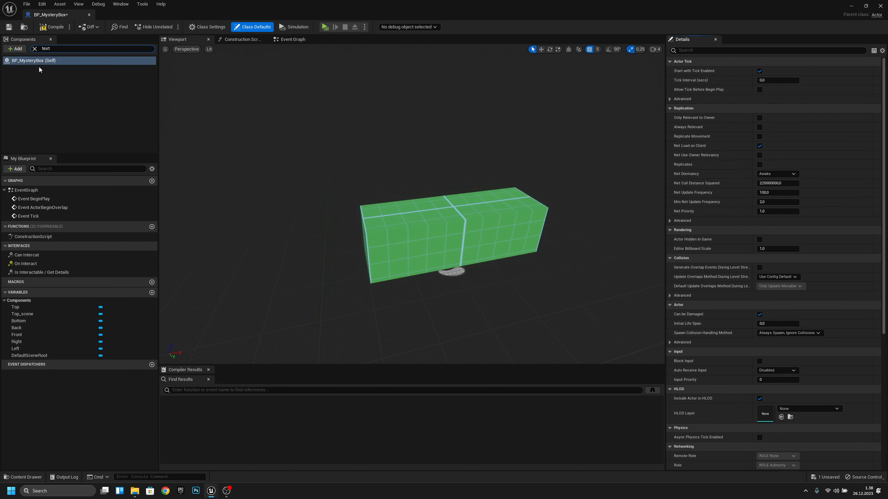
left_click(34, 48)
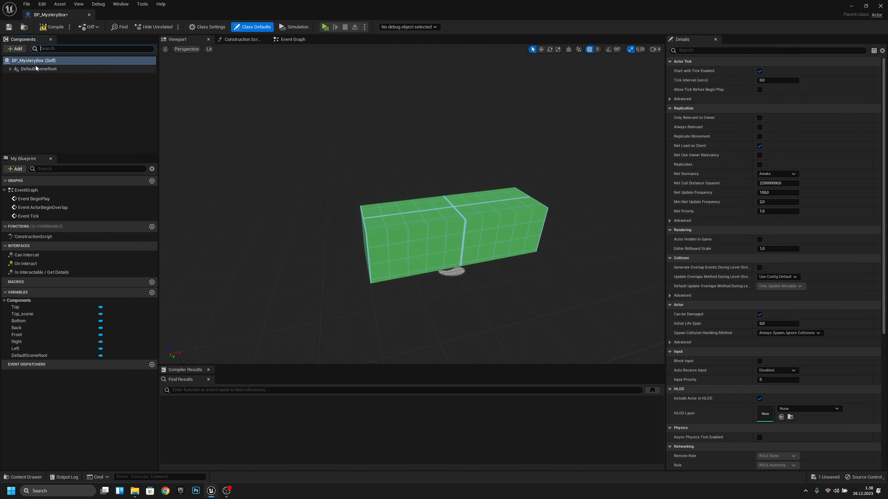
left_click(10, 69)
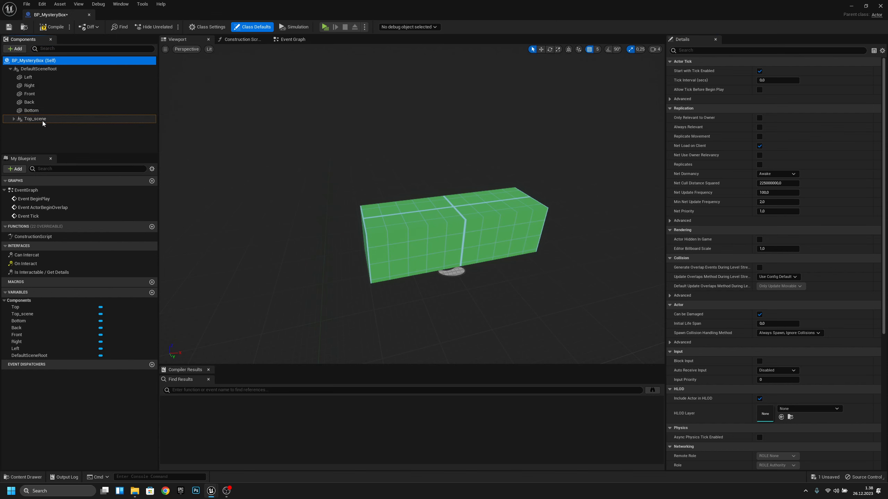
Add a Text Render component as a child of Top_scene.
left_click(39, 119)
left_click(15, 49)
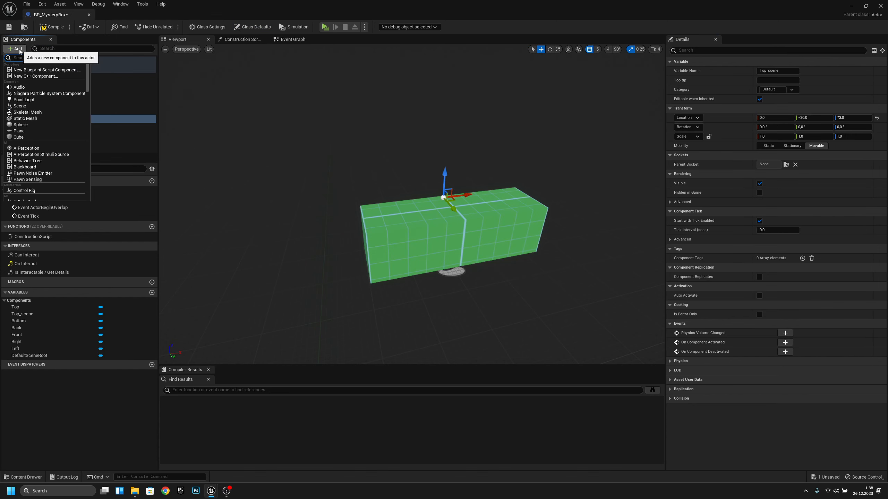
type("text")
key("Return")
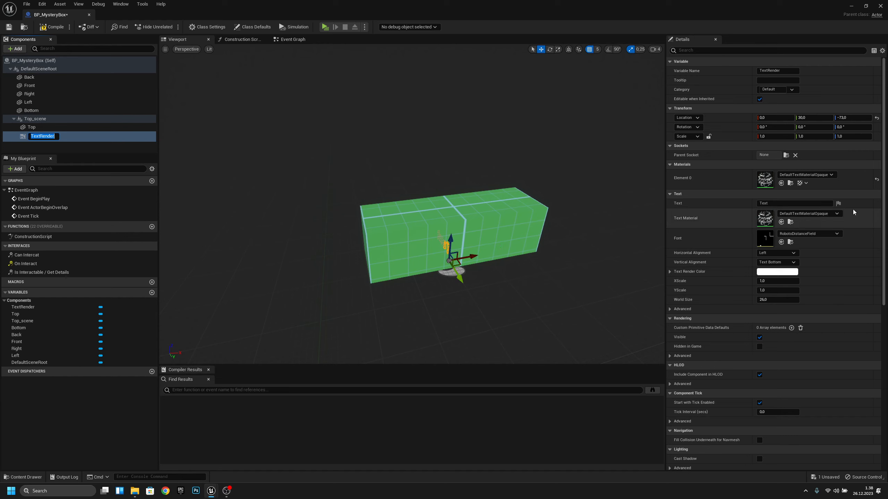
Set the TextRender component's location to X -30, Y -3 and Z 55 so it floats above the box.
left_click(765, 118)
type("-3")
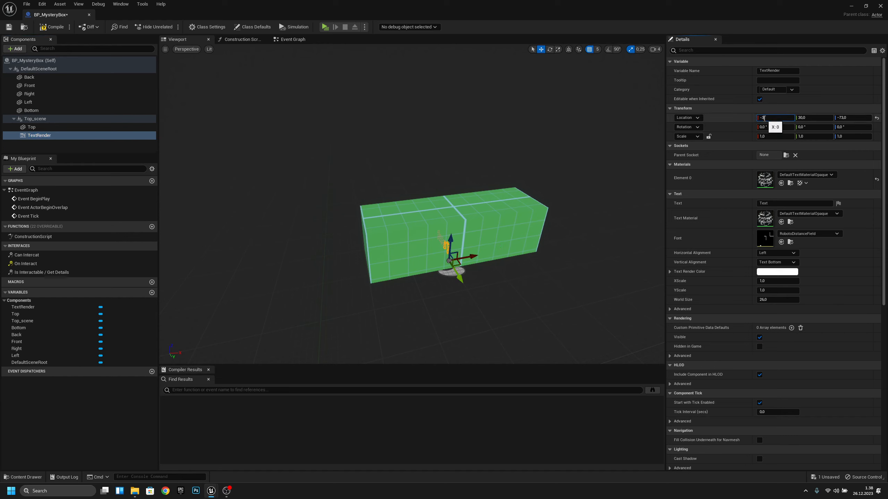
type("09")
key("Return")
type("-30")
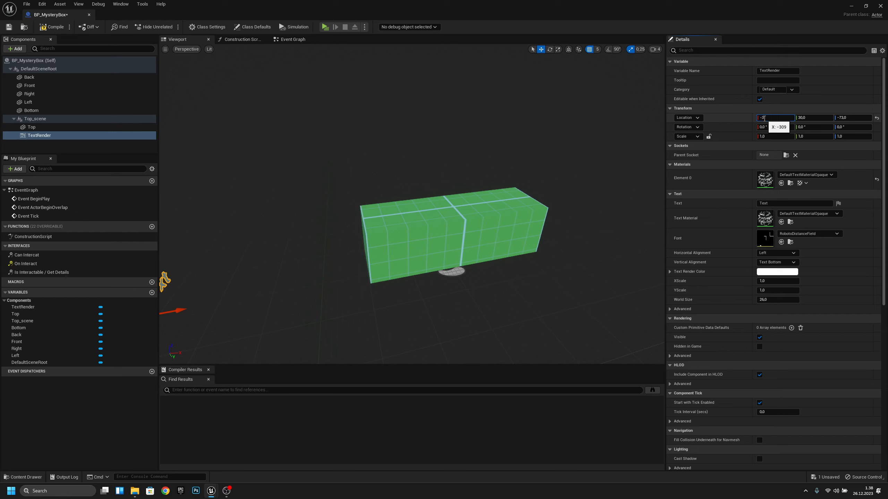
left_click(802, 119)
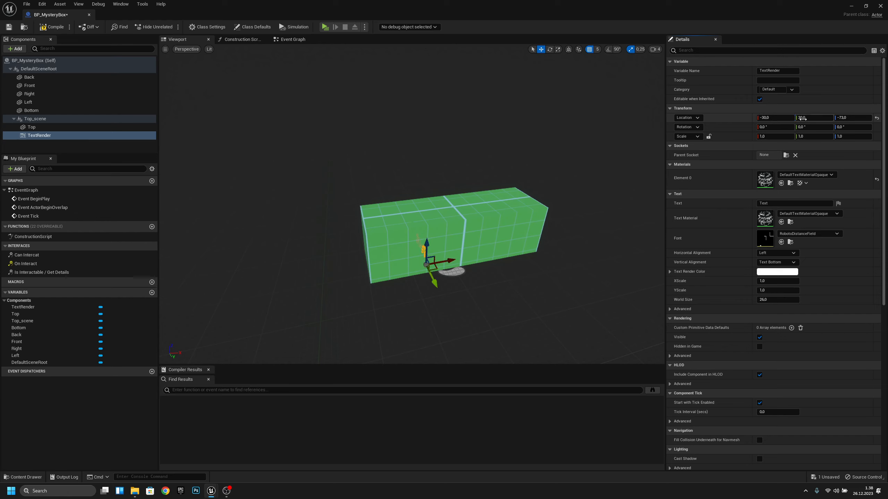
type("-3")
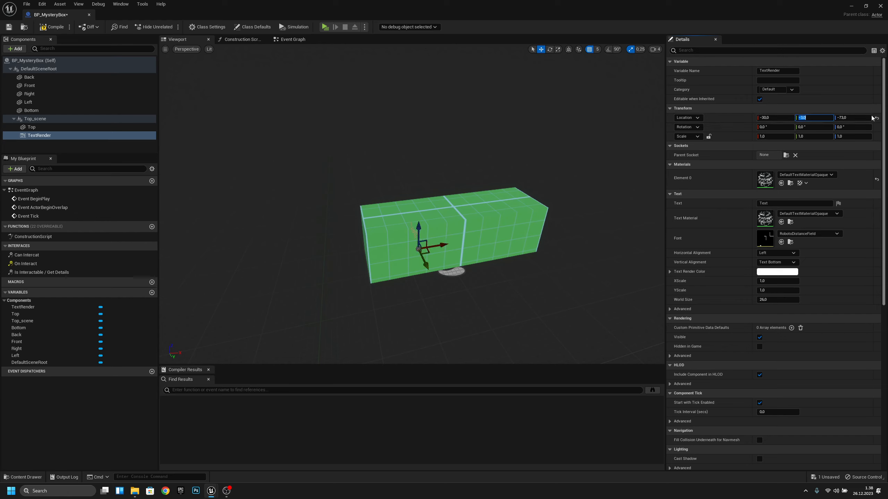
left_click(859, 117)
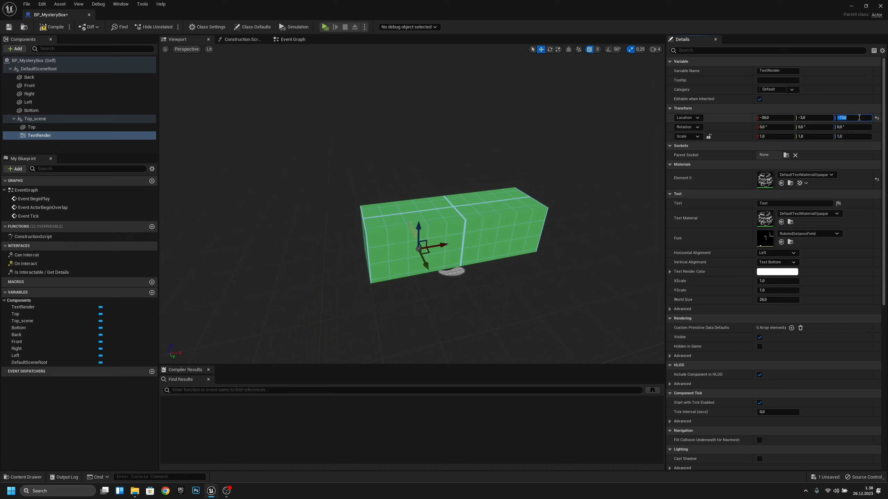
type("55")
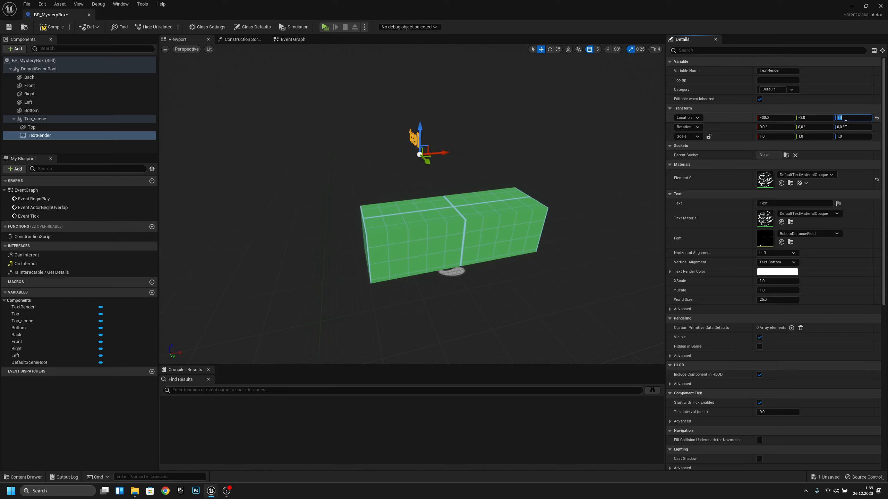
Set the TextRender component's rotation to 90° on Y and 270° on Z so the text lies flat.
left_click(815, 127)
type("90")
key("Return")
left_click(842, 127)
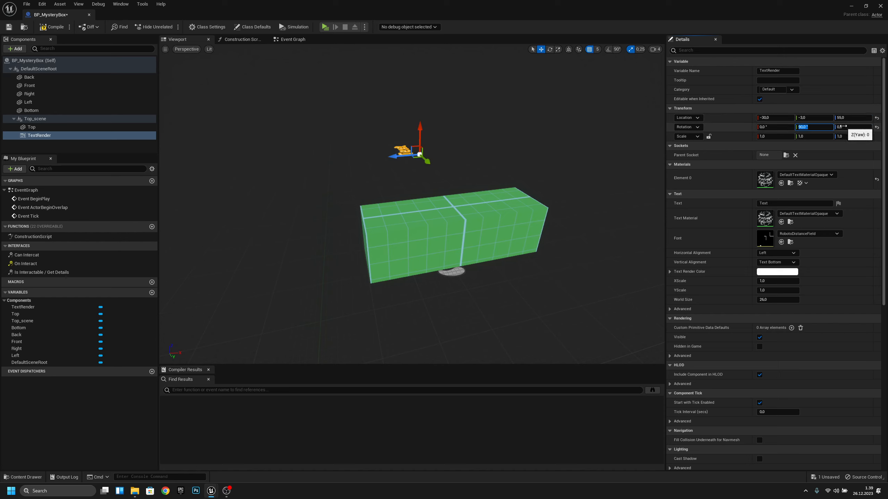
type("2")
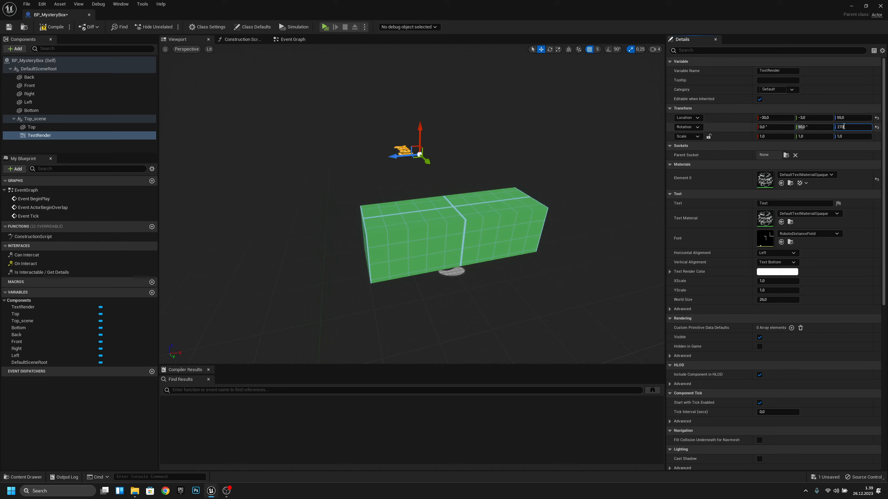
type("70")
key("Return")
Make TextRender a child of Top and set its location to X -30, Y -3 and Z 55.
left_click_drag(408, 171, 521, 185, "alt")
scroll(412, 204, "up", 1)
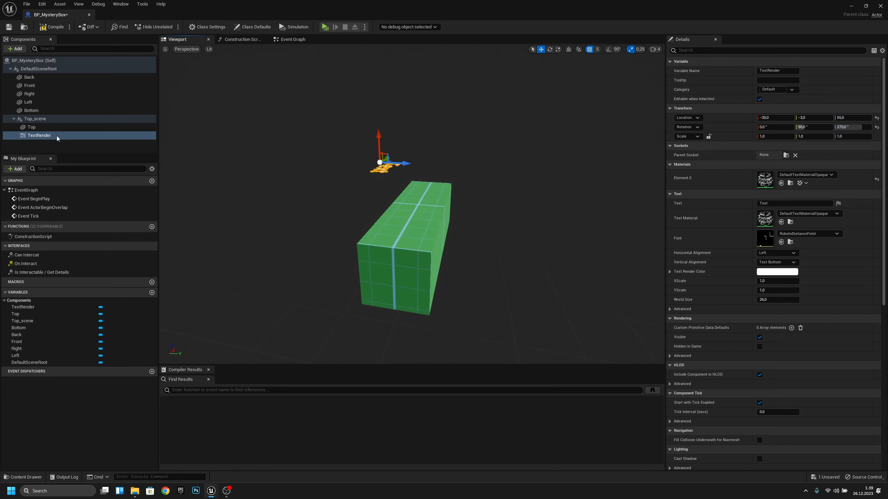
left_click_drag(57, 136, 36, 128)
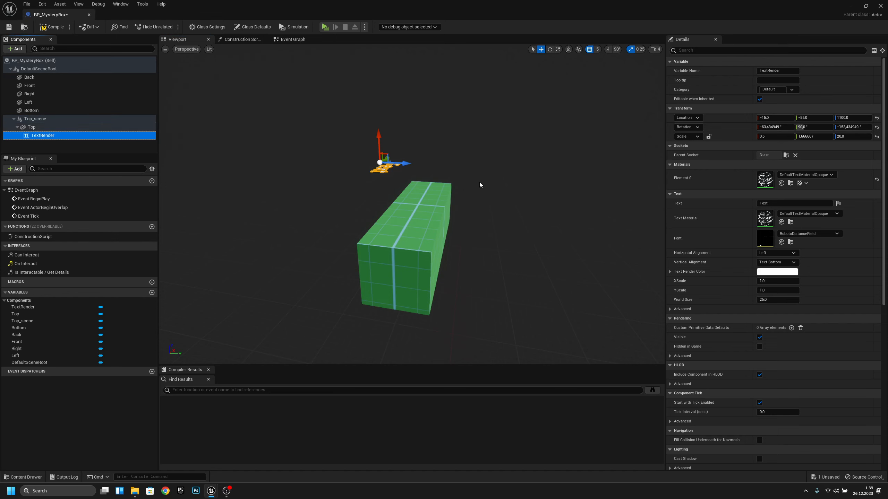
left_click(785, 119)
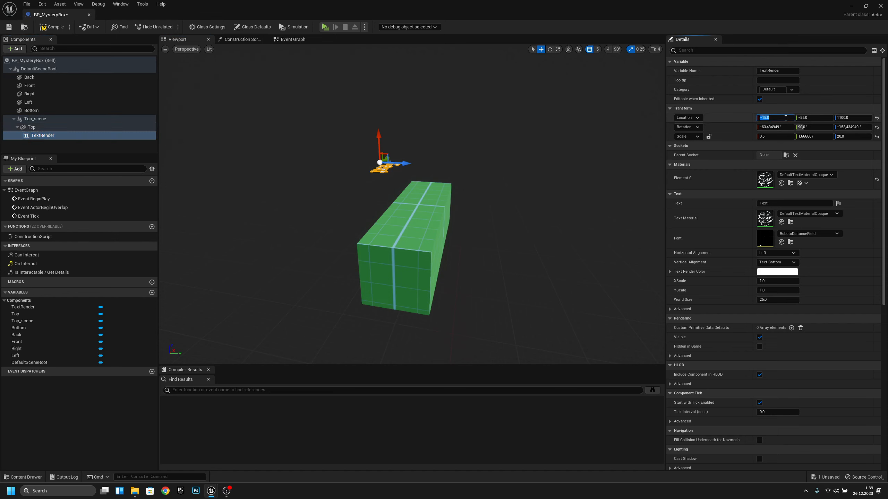
type("-30")
key("Return")
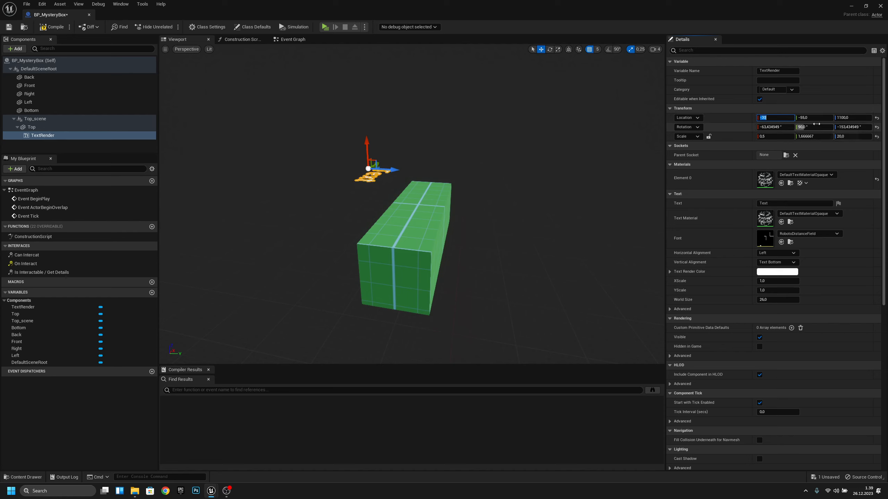
left_click(810, 118)
type("-3")
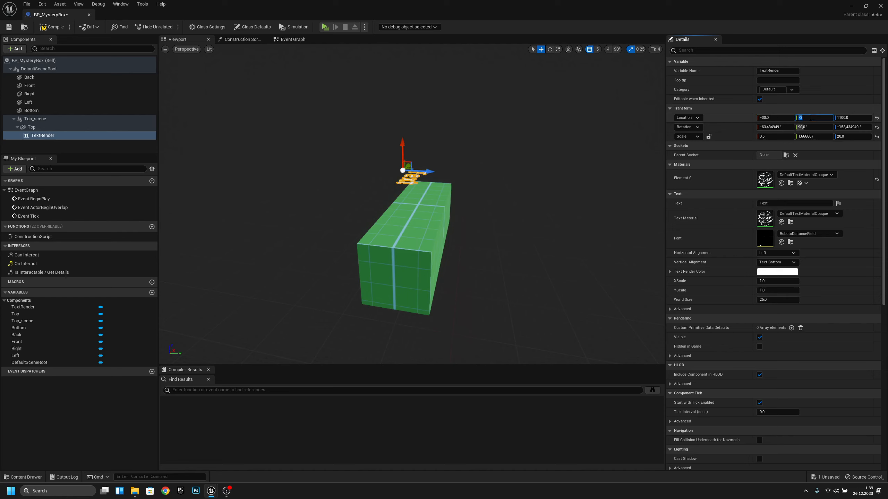
left_click(857, 117)
type("55")
key("Return")
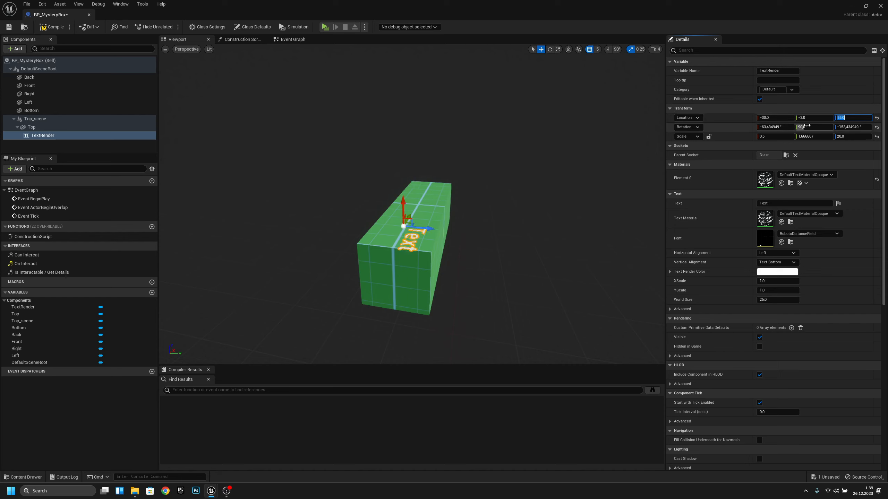
Set TextRender's rotation to 0° on X and 270° on Z.
left_click(769, 127)
type("0")
key("Return")
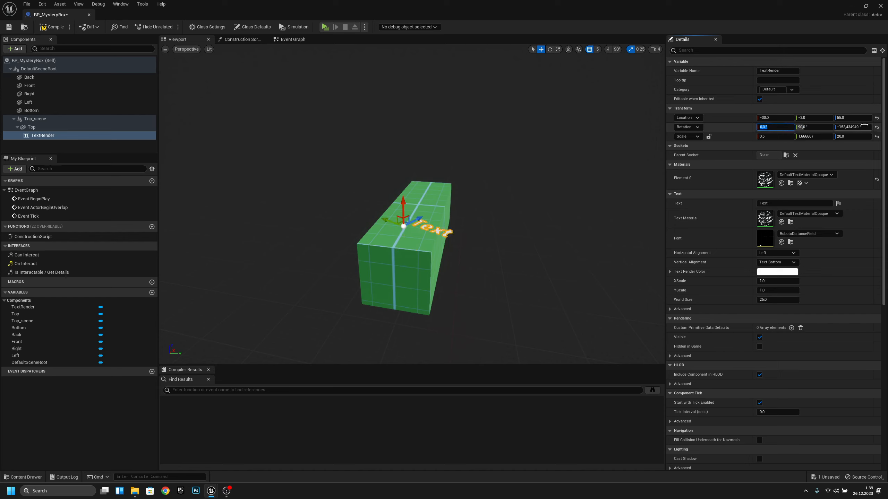
left_click(862, 127)
type("270")
key("Return")
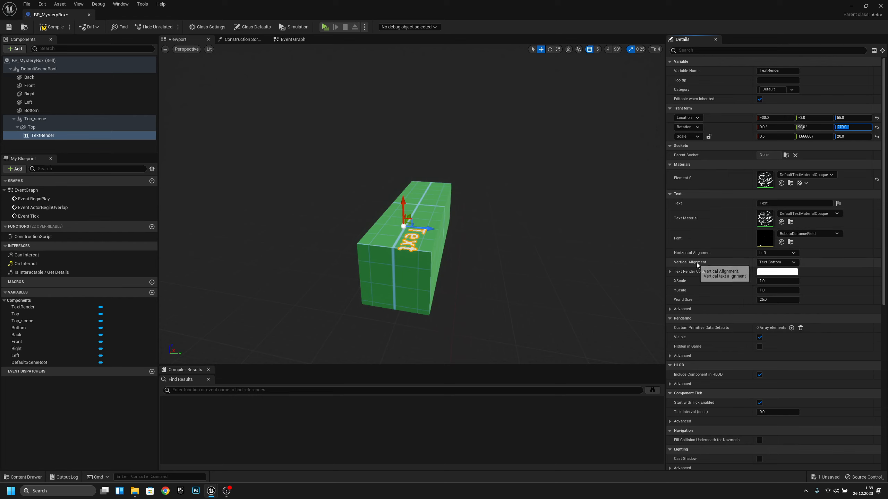
Set the text's vertical alignment to Text Center and its horizontal alignment to Center.
left_click(777, 262)
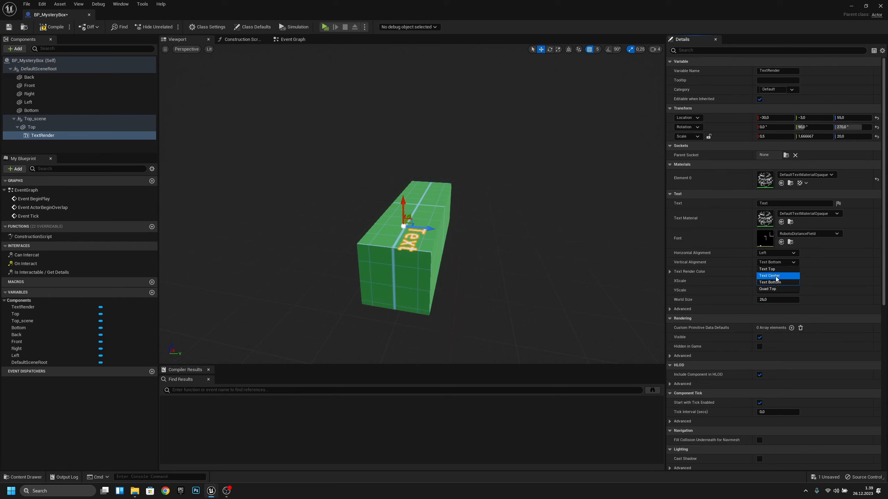
left_click(776, 277)
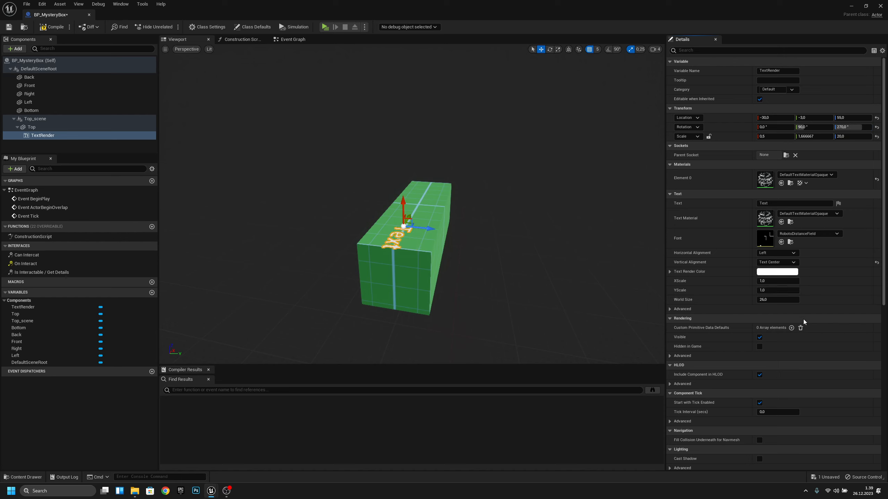
left_click(776, 254)
left_click(782, 264)
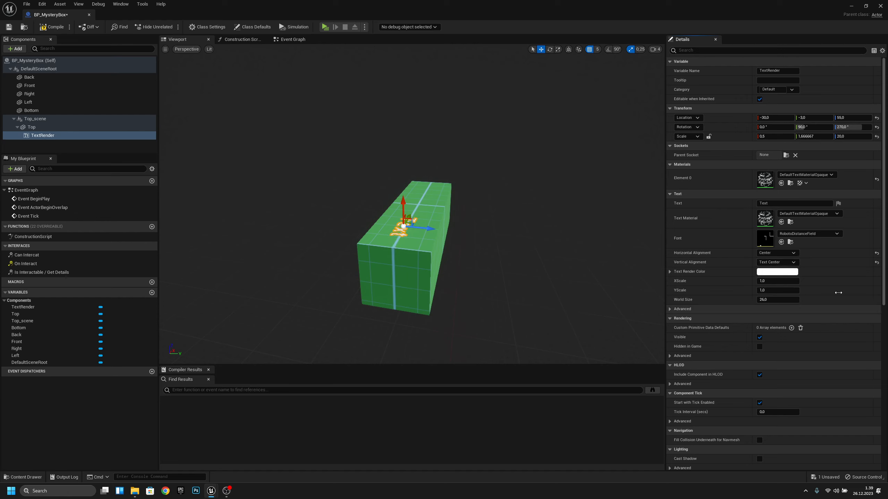
Set the text component's World Size to 84 and its text to "?".
left_click(784, 300)
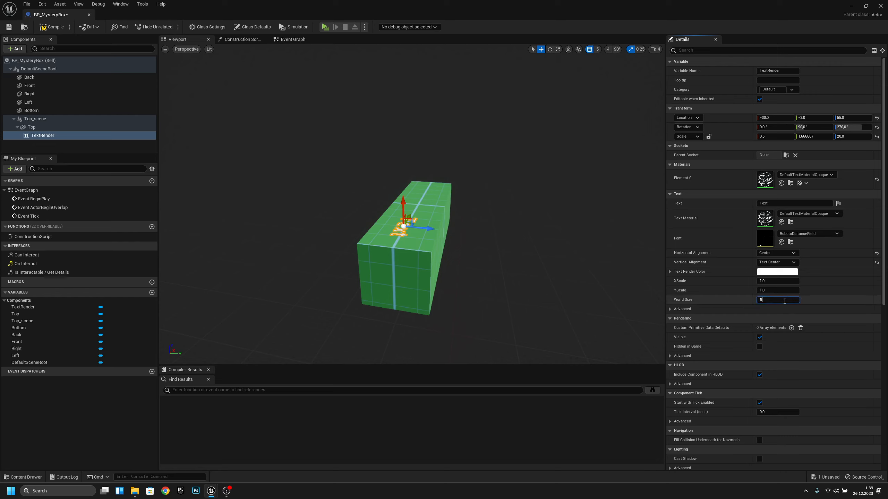
key("Return")
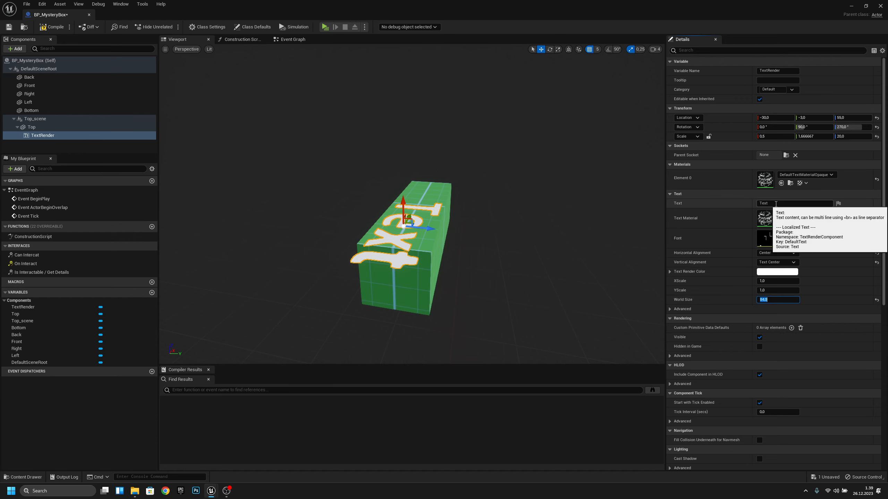
left_click_drag(770, 203, 710, 205)
type("?")
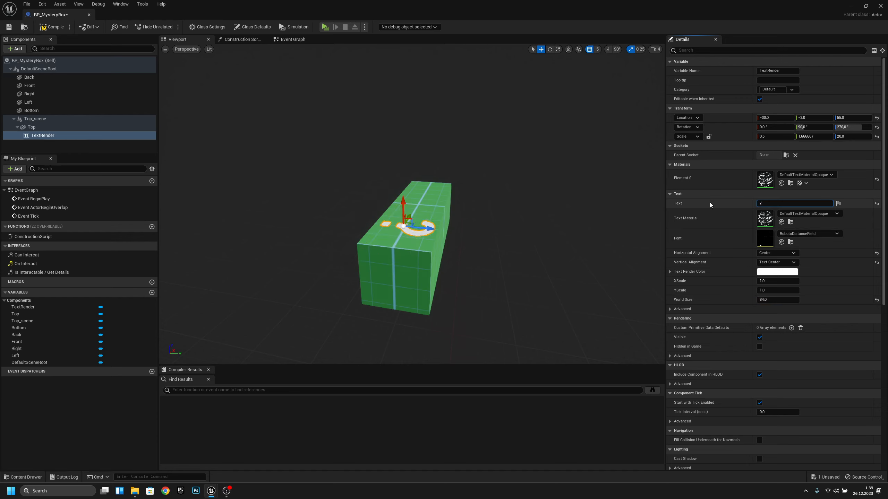
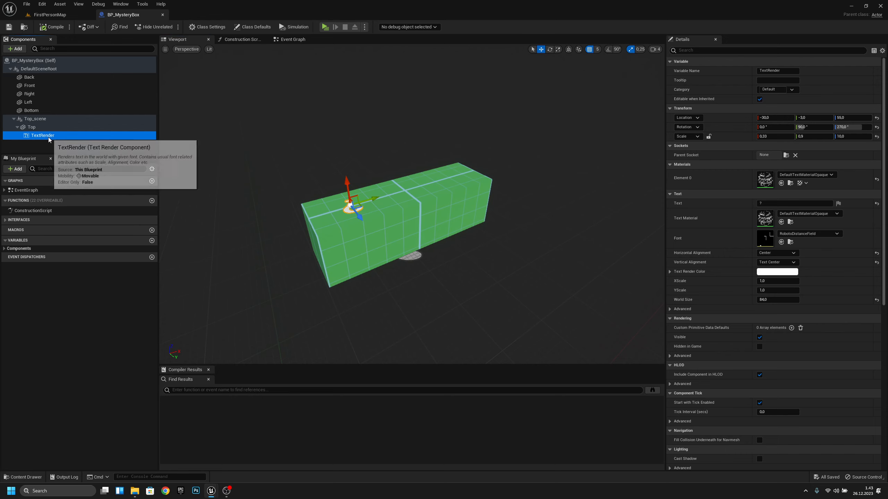
Rename the TextRender component to ?_L and duplicate it as ?_R.
key("F2")
type("?_L")
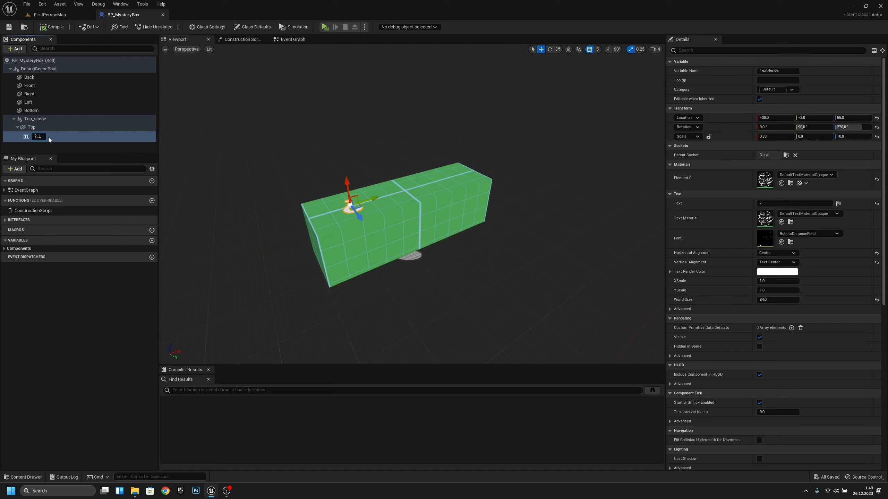
key("Return")
right_click(48, 137)
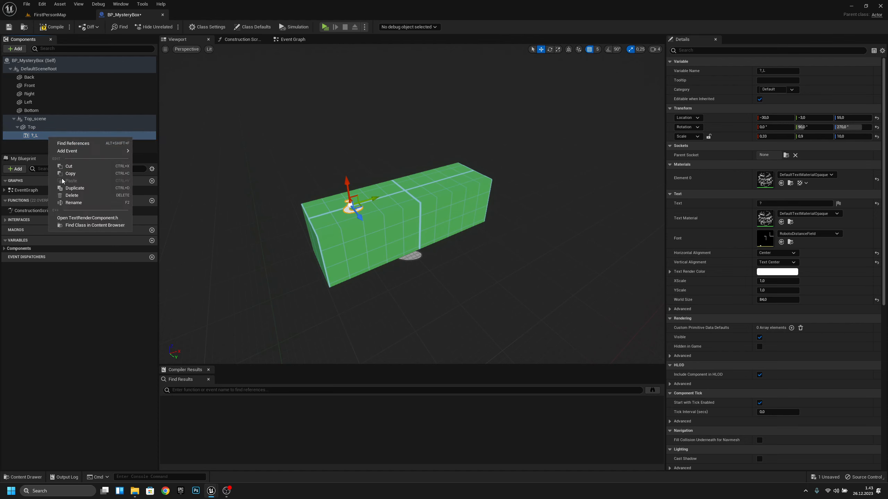
left_click(74, 189)
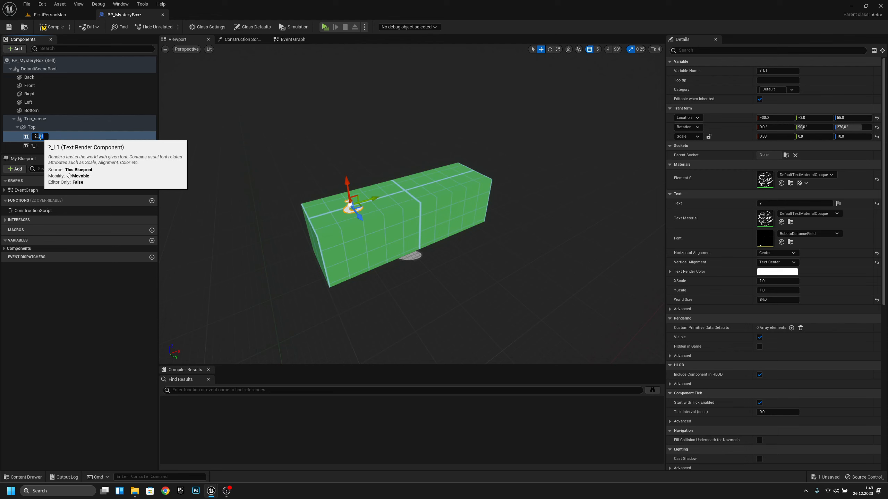
type("?_R")
key("Return")
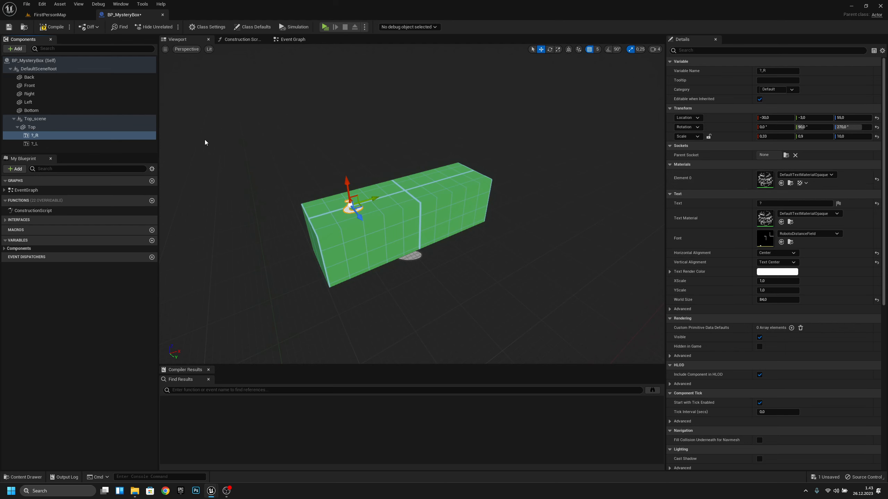
Set the ?_R component's X location to 30 to place it at the other end of the lid.
left_click(44, 137)
left_click(39, 144)
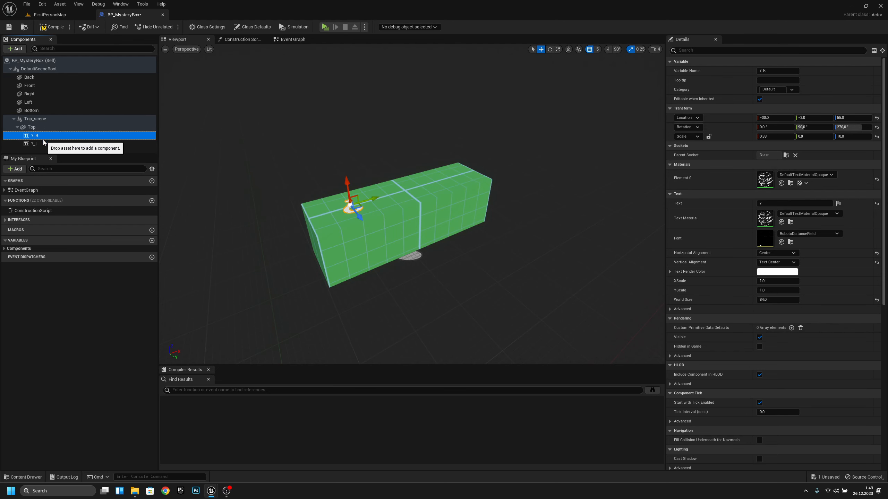
left_click(44, 135)
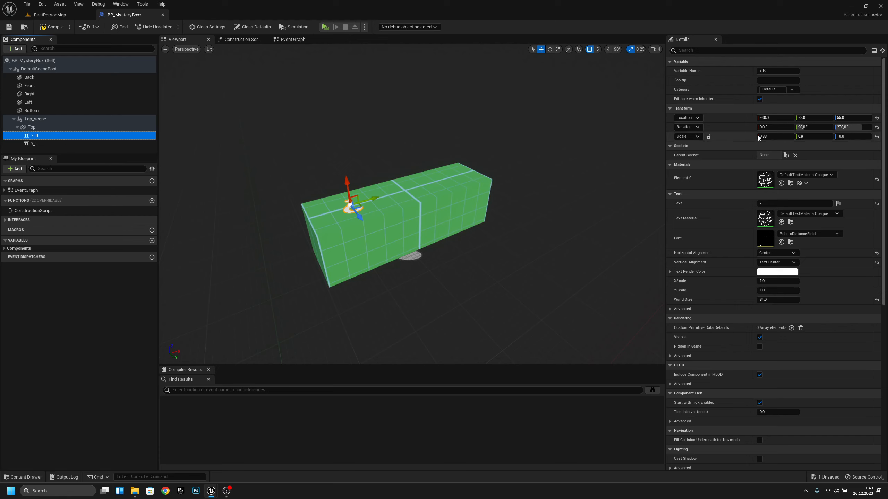
left_click(775, 119)
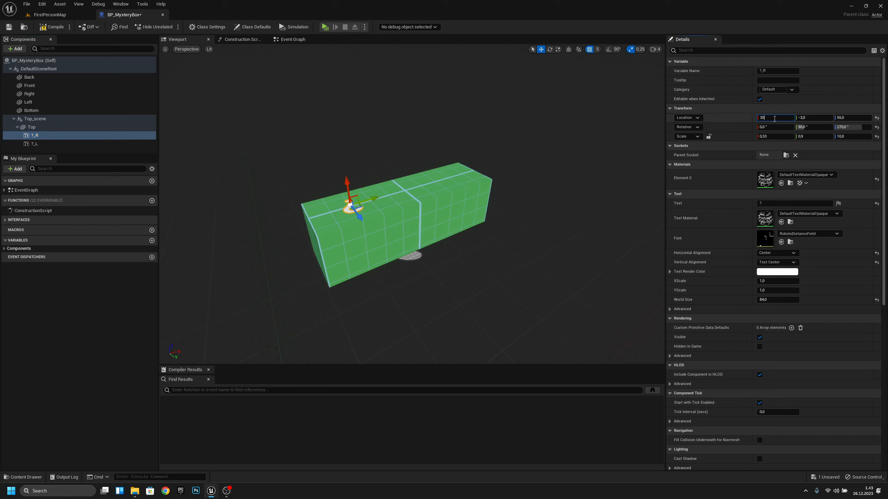
key("Return")
Set the ?_R component's Z rotation to 90° so it faces opposite to ?_L.
key("d")
right_click_drag(455, 201, 375, 223)
key("w")
key("e")
key("a")
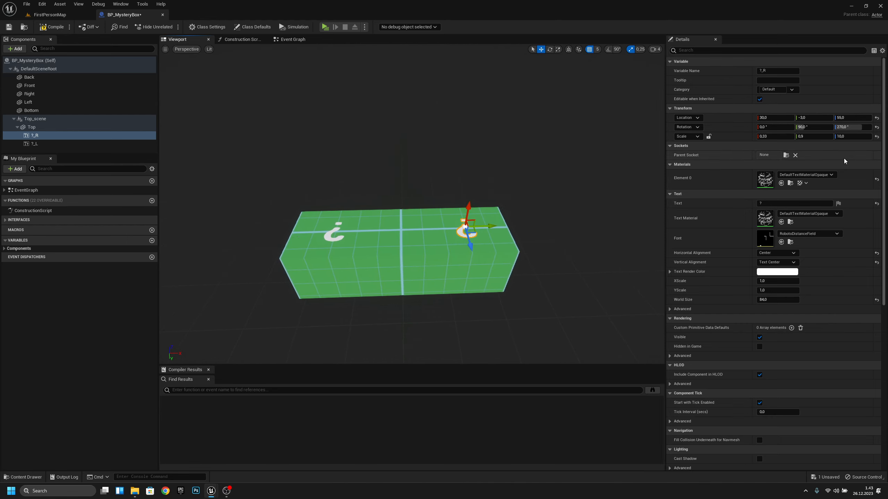
left_click(853, 126)
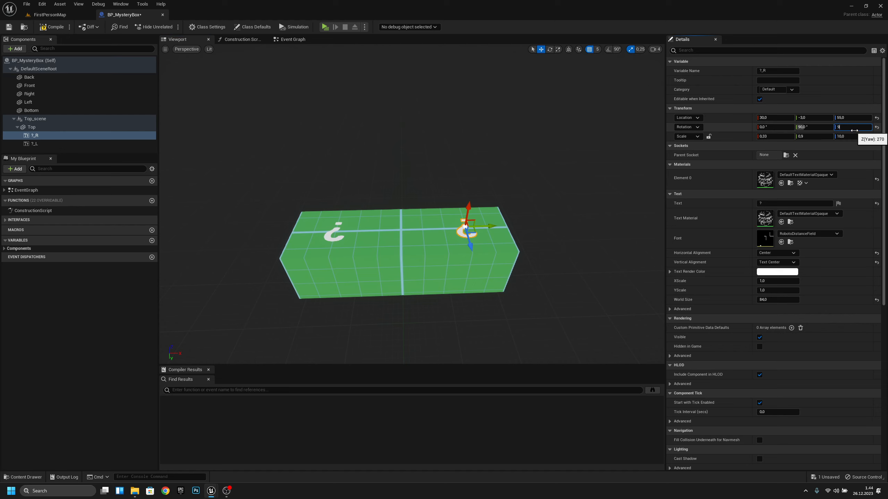
type("90")
key("Return")
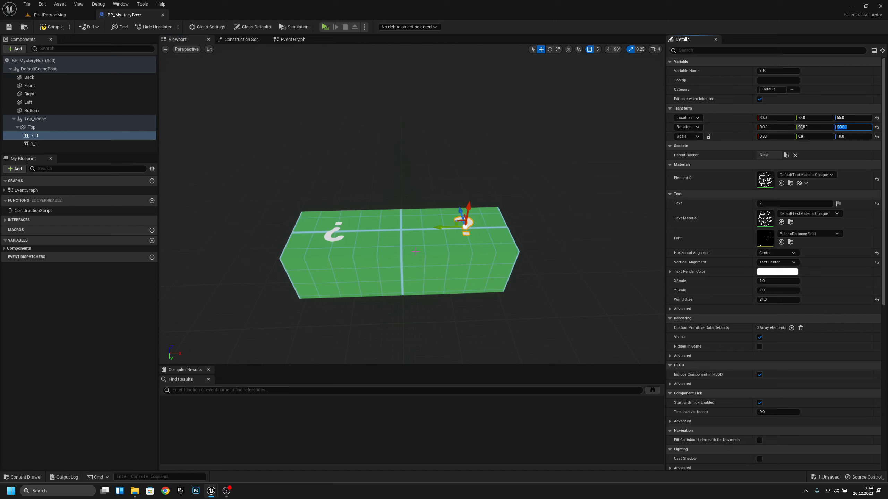
Select Top_scene and examine the box and both question marks on its lid from several sides.
right_click_drag(399, 245, 436, 251)
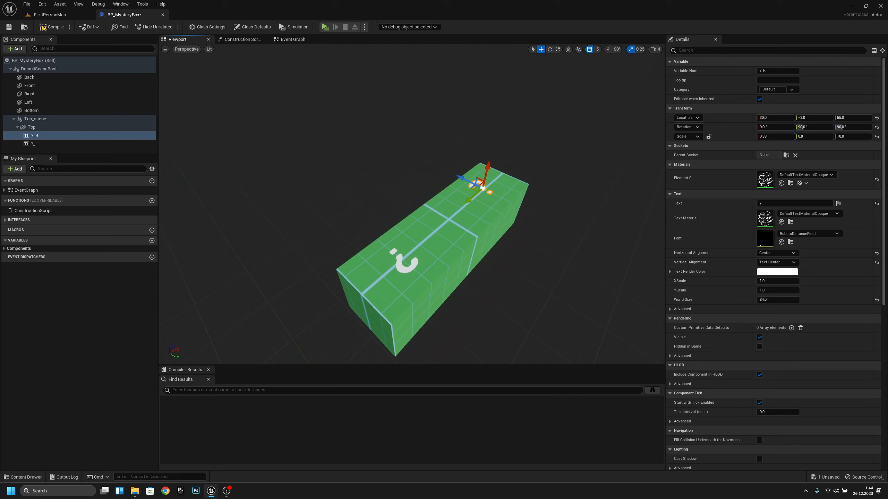
right_click_drag(437, 251, 478, 268)
key("w")
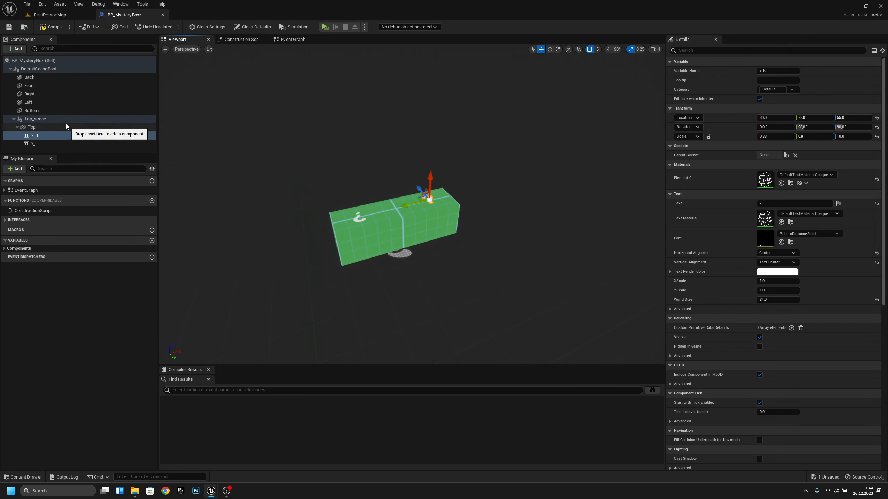
left_click(52, 119)
right_click_drag(464, 237, 477, 244)
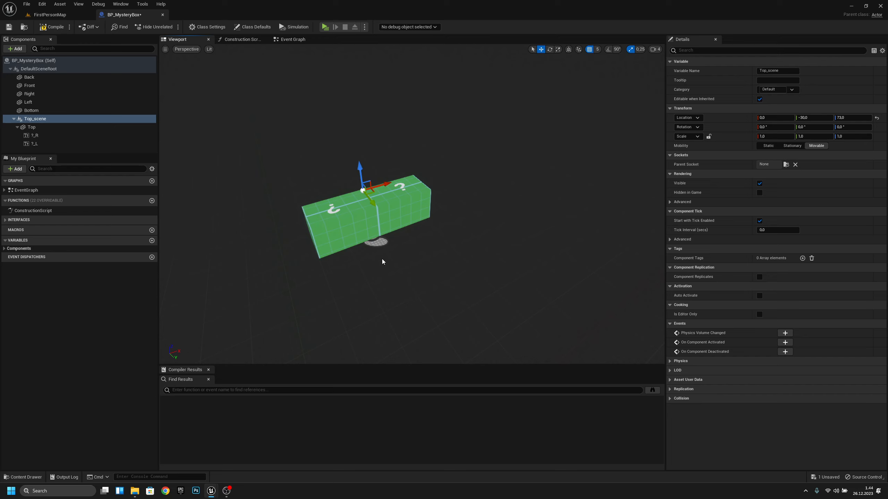
right_click_drag(383, 261, 329, 212)
key("w")
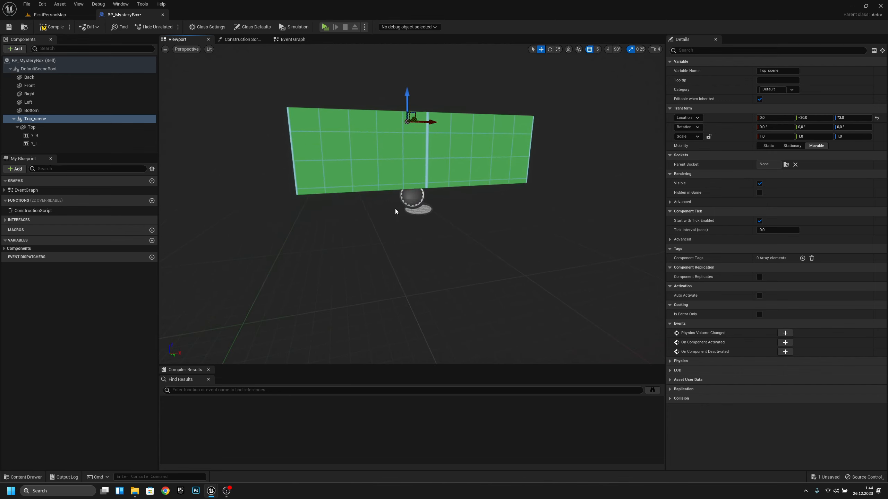
right_click_drag(509, 211, 505, 283)
key("e")
key("s")
key("q")
key("e")
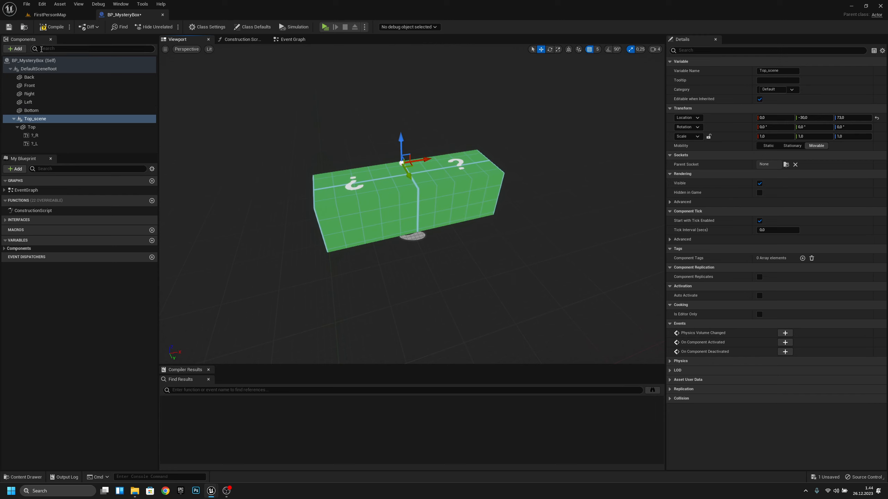
Add a cube component to the mystery box blueprint and name it Brick1.
left_click(14, 49)
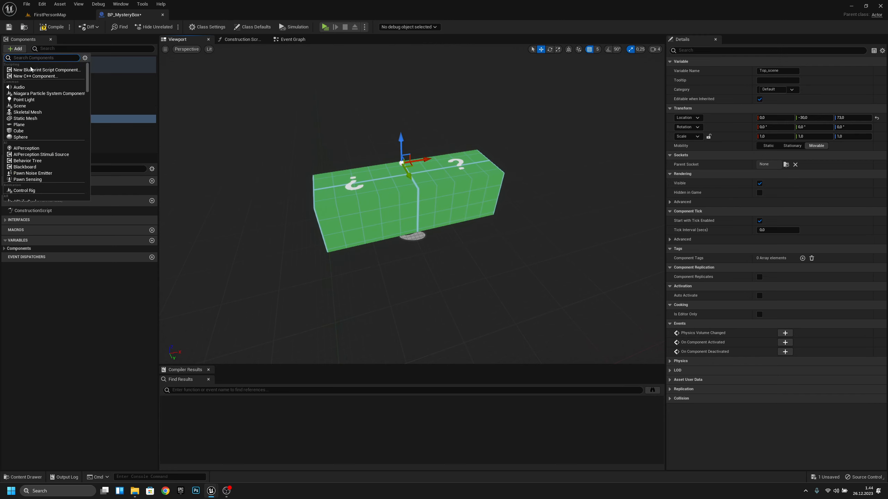
left_click(35, 131)
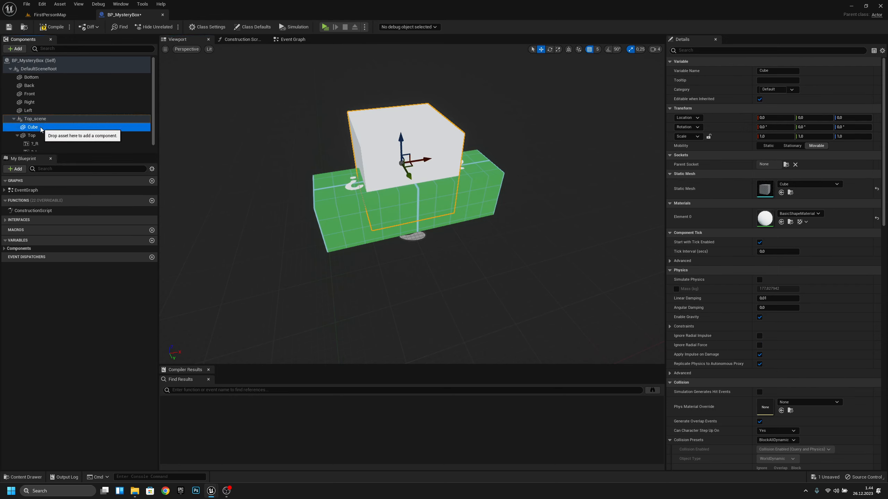
type("Brick")
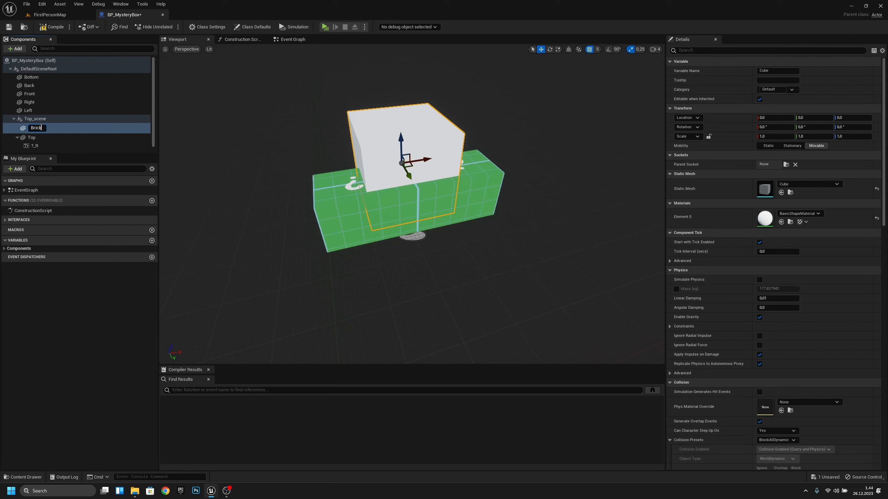
type("1")
key("Return")
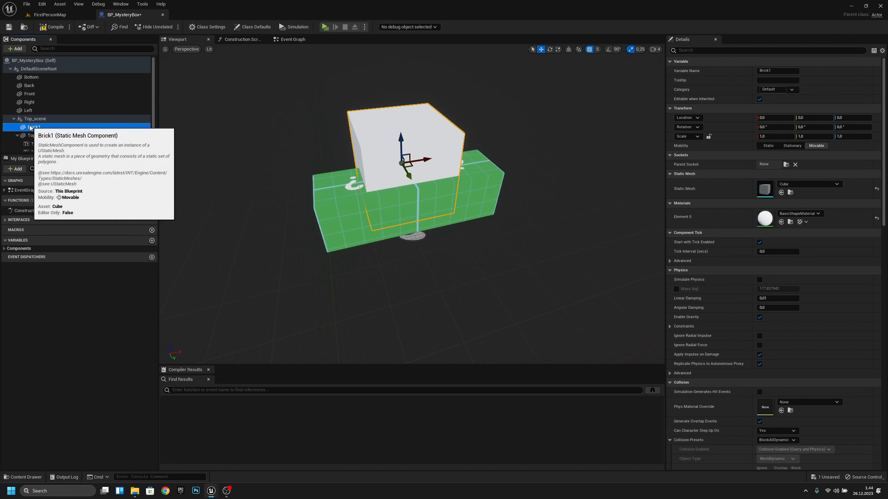
Reparent Brick1 from Top_scene to DefaultSceneRoot and collapse the Top_scene hierarchy.
left_click_drag(31, 127, 34, 69)
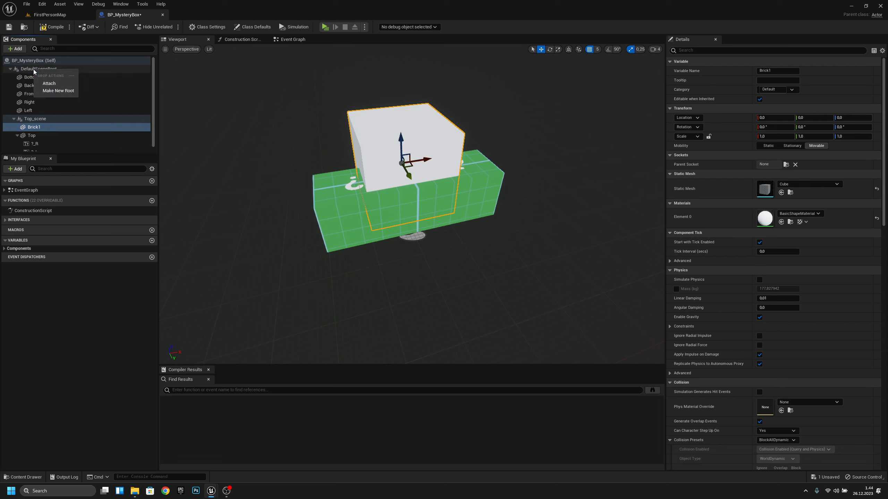
left_click(49, 83)
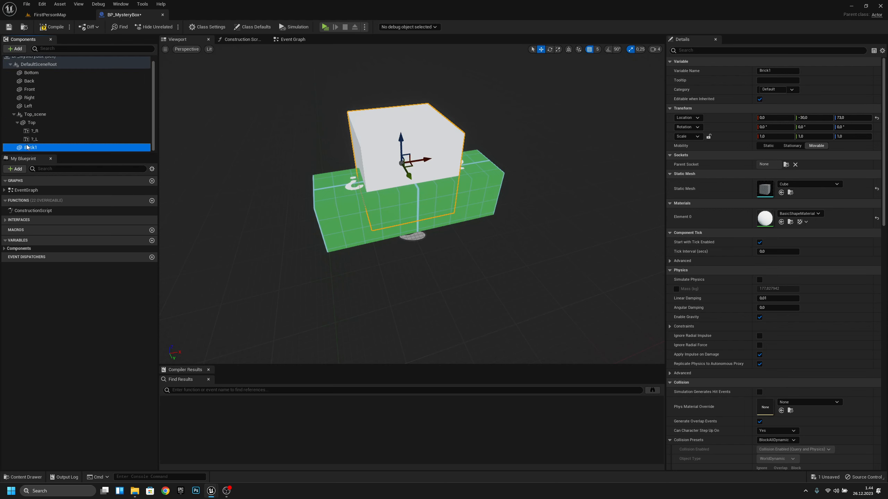
left_click(13, 114)
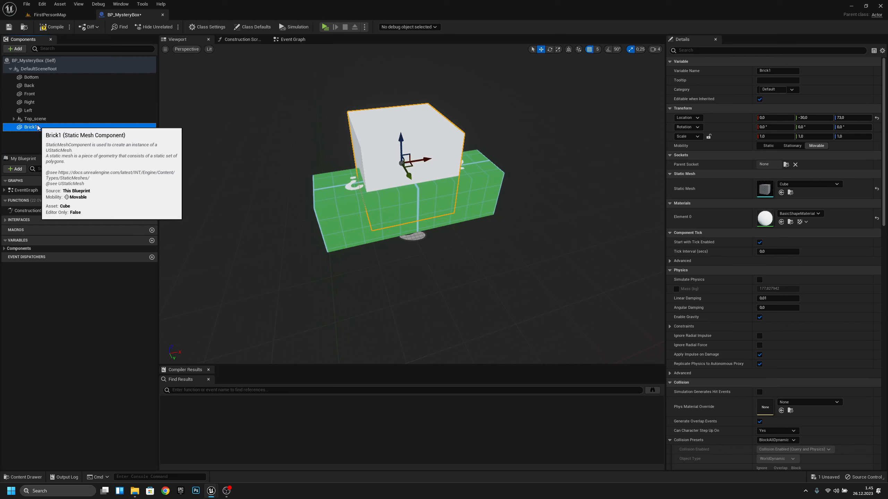
Scale Brick1 to 0.15 in X, 0.5 in Y and 0.15 in Z.
left_click(779, 136)
type(".156")
key("Return")
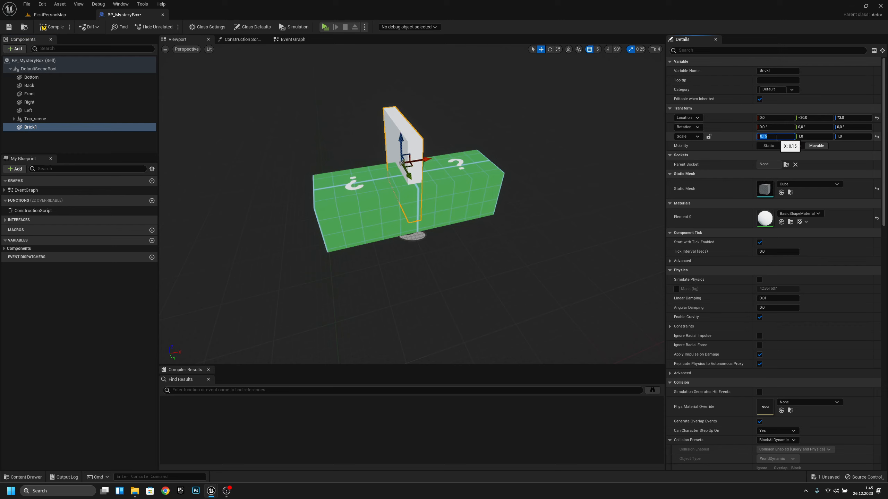
left_click(816, 135)
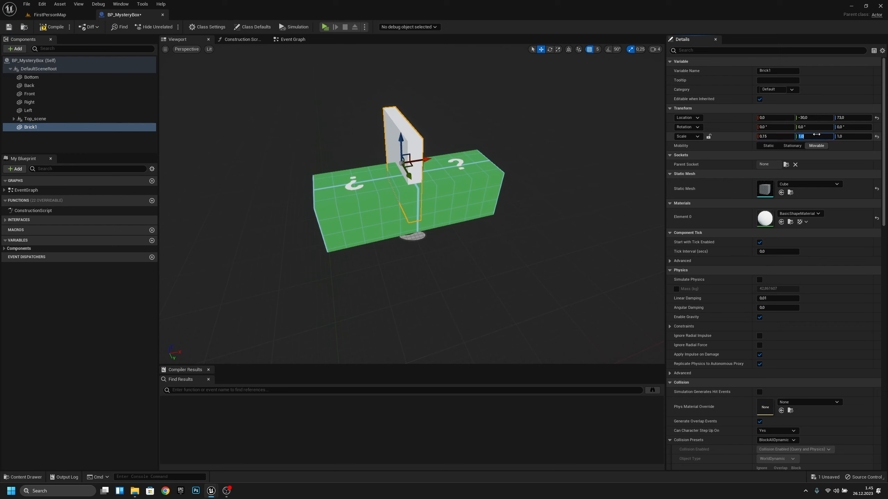
type(".5")
key("Return")
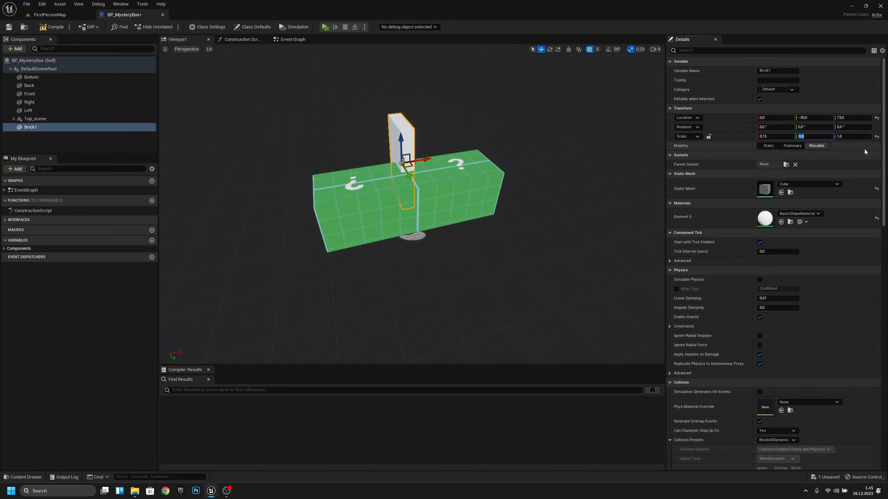
left_click(853, 137)
type(".15")
key("Return")
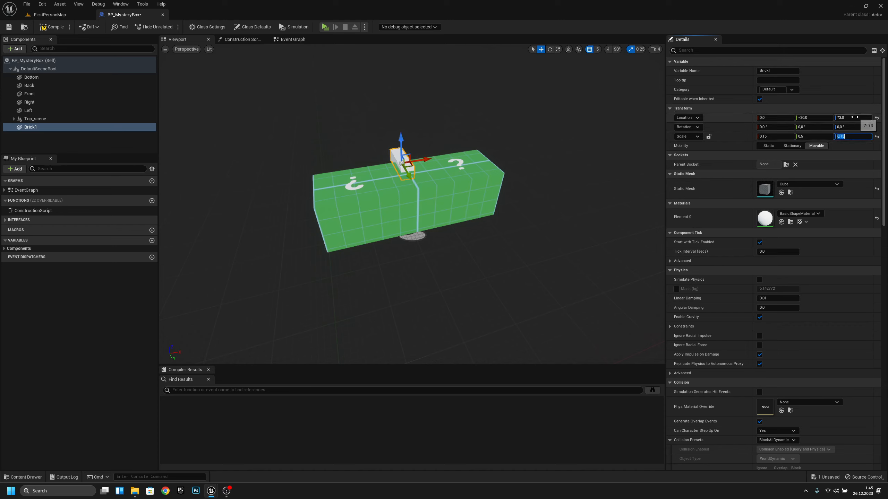
Set Brick1's Z location to 8 and its X location to -75.
left_click(855, 116)
key("Return")
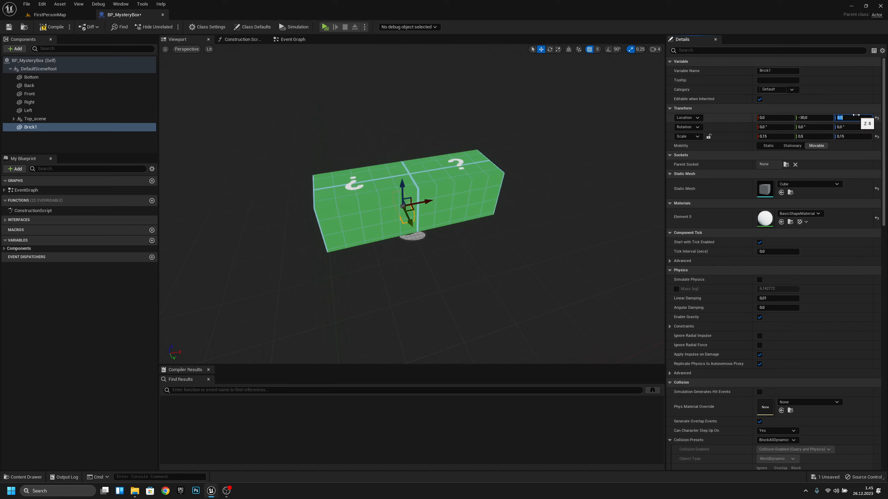
left_click(774, 117)
type("-75")
key("Return")
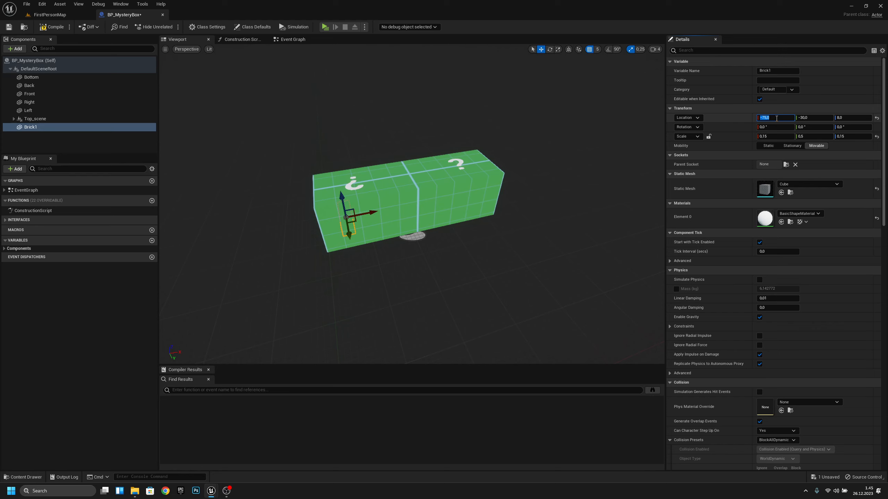
Set Brick1's Y location to 0 to centre it under the box's depth.
scroll(411, 204, "down", 3)
scroll(412, 203, "up", 3)
right_click_drag(411, 204, 503, 157)
key("a")
key("e")
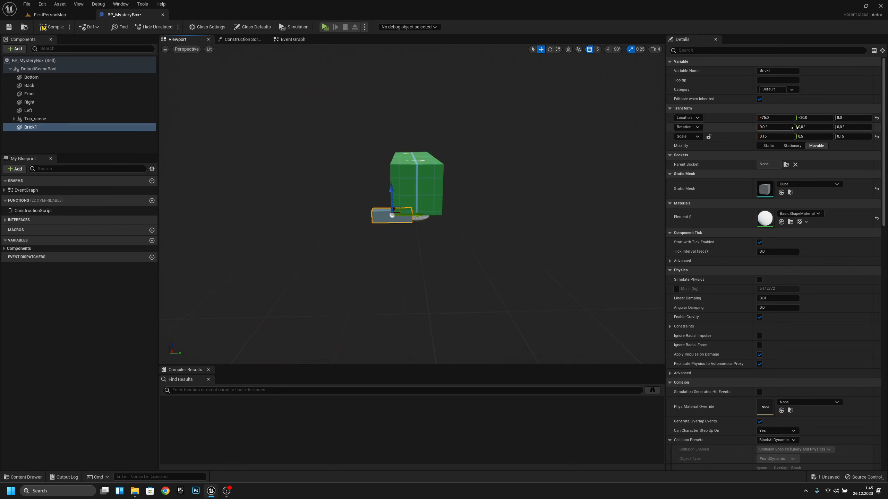
left_click(814, 118)
type("0")
key("Return")
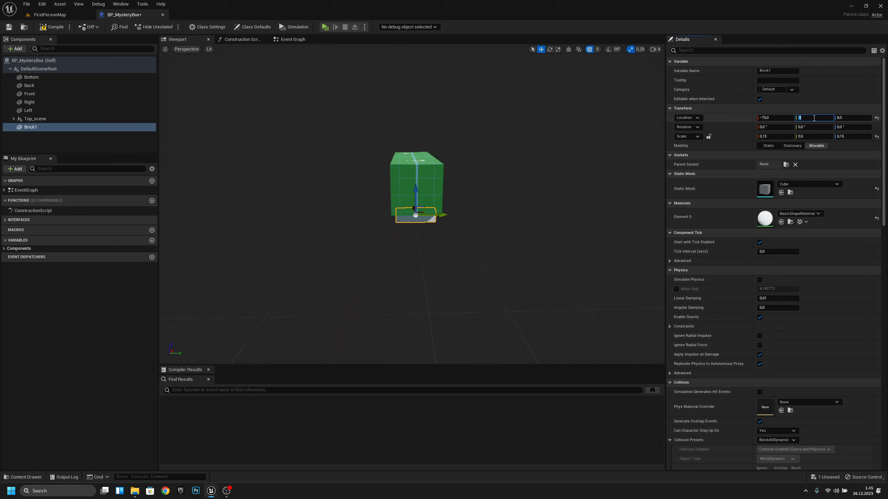
Assign the M_PrototypeGrid_JemGames material to Brick1.
right_click_drag(594, 151, 472, 151)
key("d")
mouse_move(439, 224)
right_mouse_down()
mouse_move(390, 225)
mouse_move(439, 225)
right_mouse_up()
key("a")
key("d")
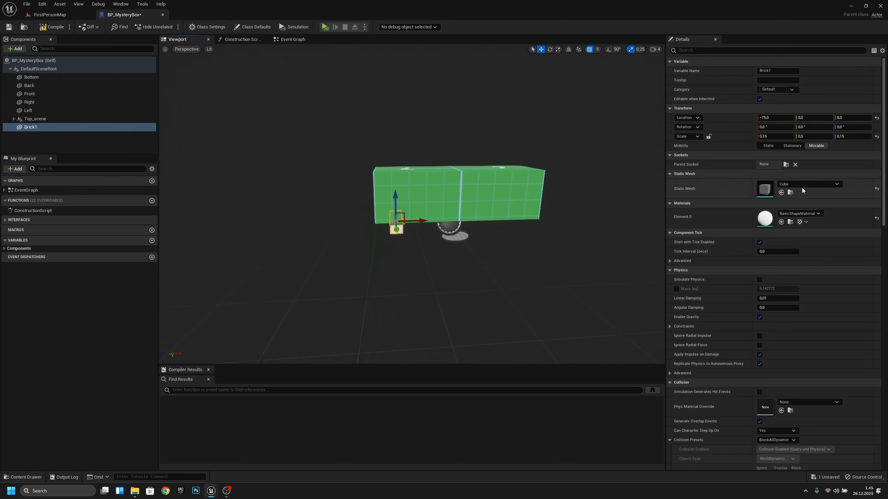
left_click(806, 216)
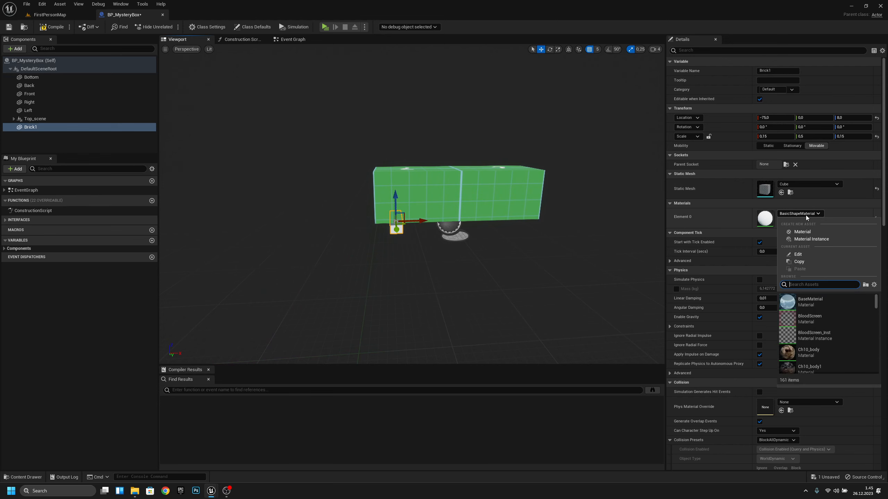
type("grid")
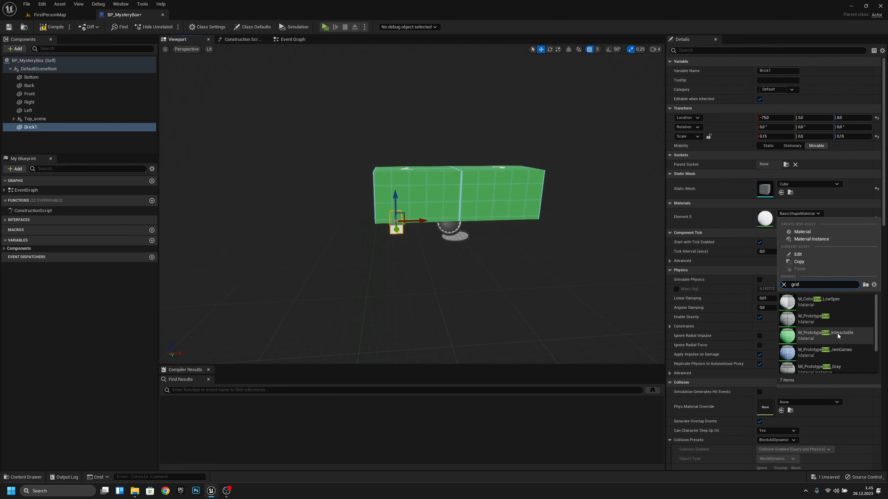
left_click(813, 354)
Duplicate Brick1 as Brick2 and set the copy's X location to 0, under the middle of the box.
right_click_drag(531, 265, 538, 251)
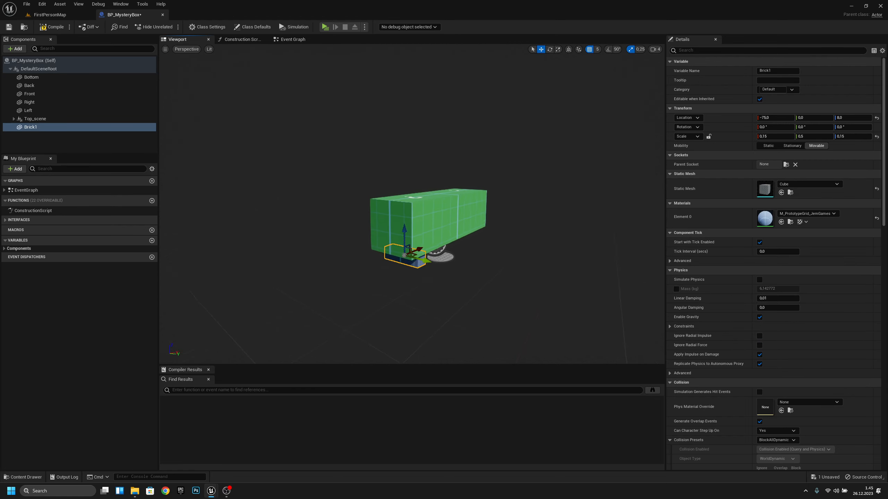
key("d")
right_click_drag(403, 259, 335, 259)
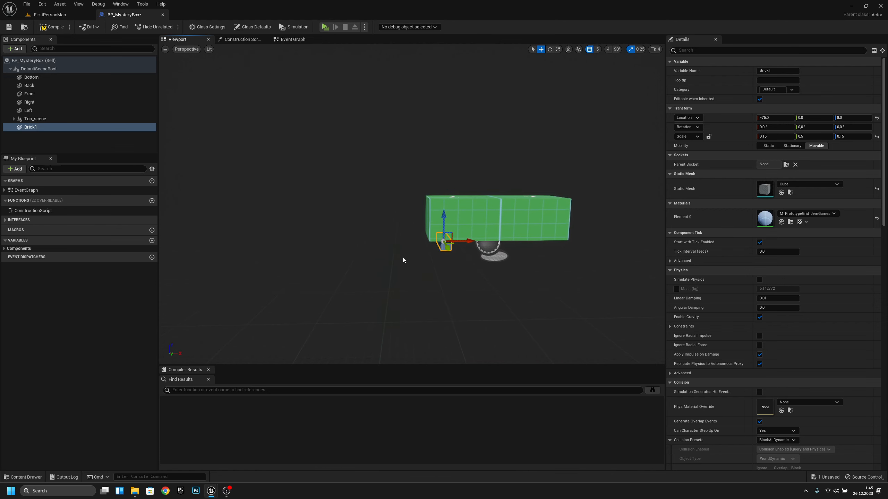
right_click(35, 129)
left_click(74, 181)
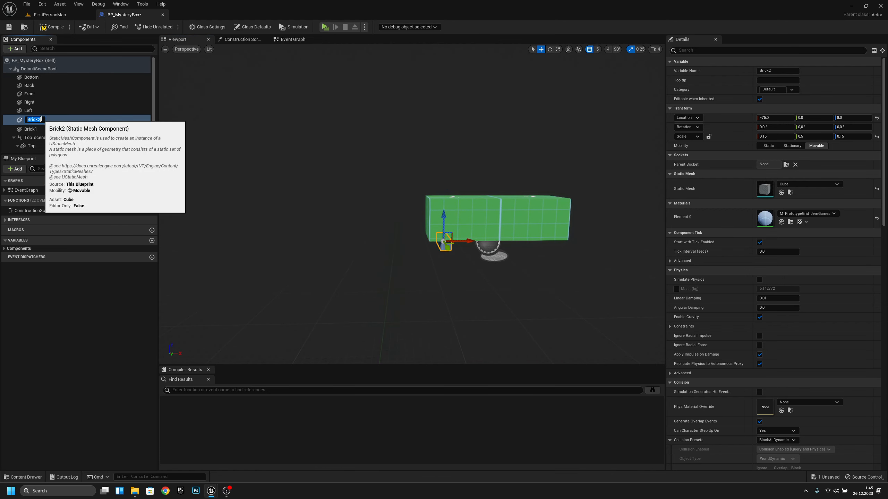
key("Return")
right_click_drag(519, 281, 526, 284)
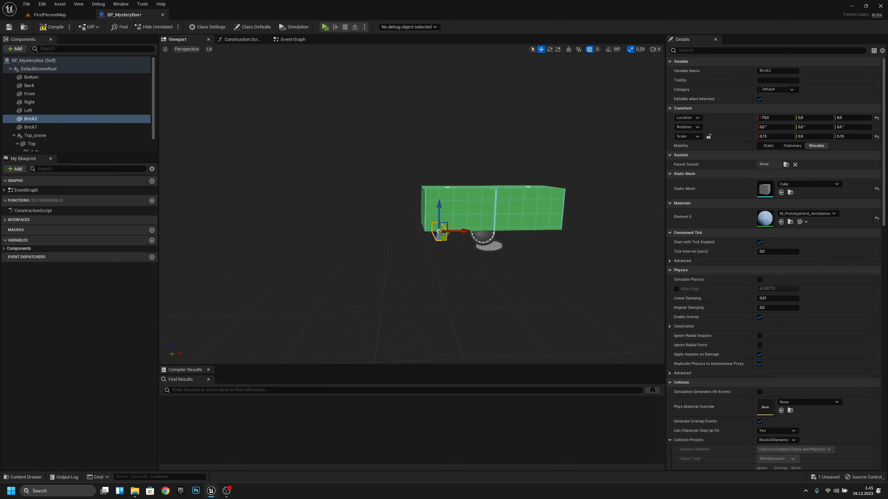
left_click(771, 118)
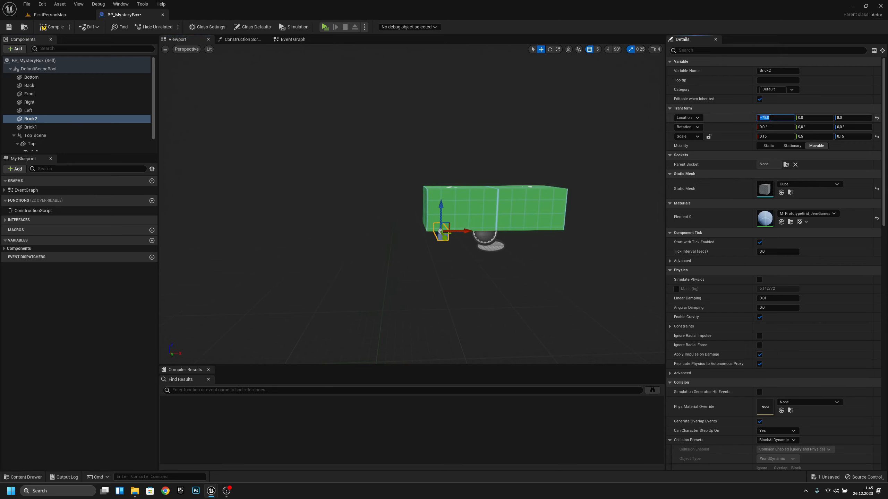
type("0")
key("Return")
Duplicate Brick2 as Brick3, set the copy's X location to 75, and check all three bricks.
right_click(50, 119)
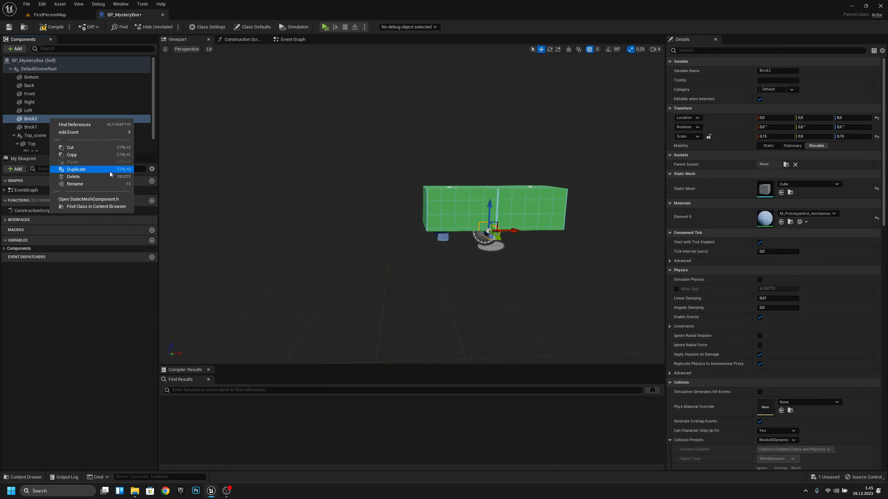
left_click(109, 171)
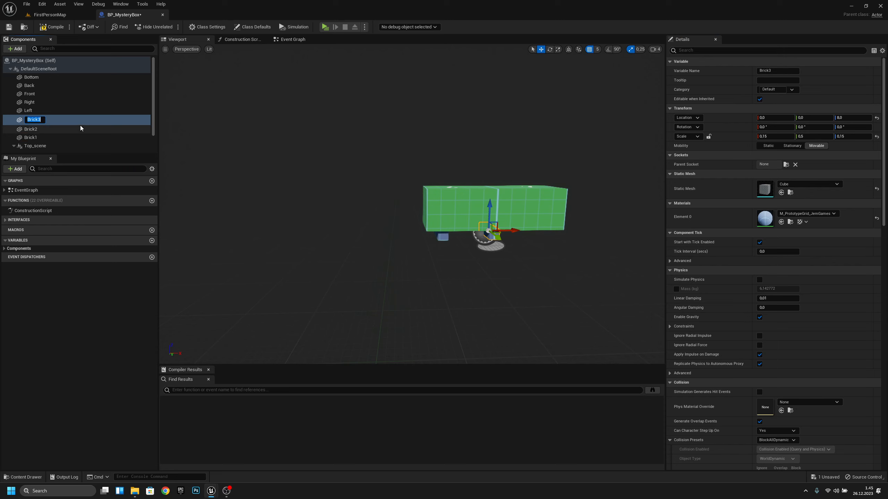
left_click(778, 118)
type("-75")
key("Return")
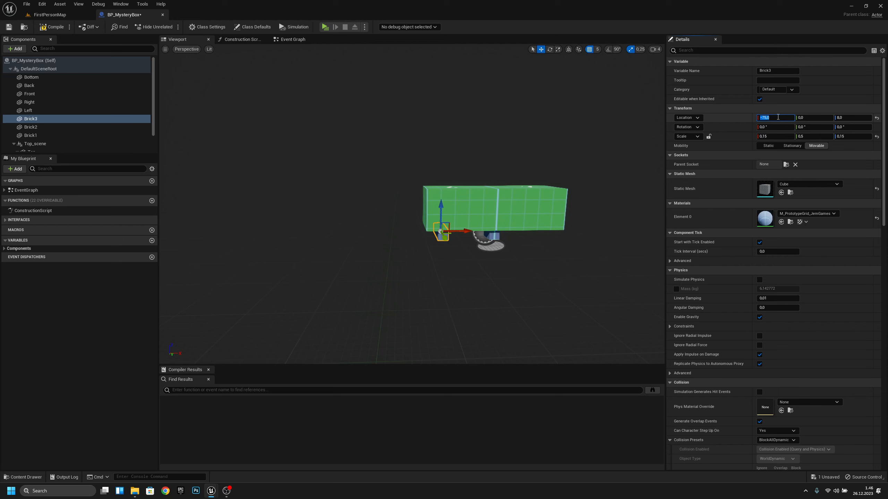
type("75")
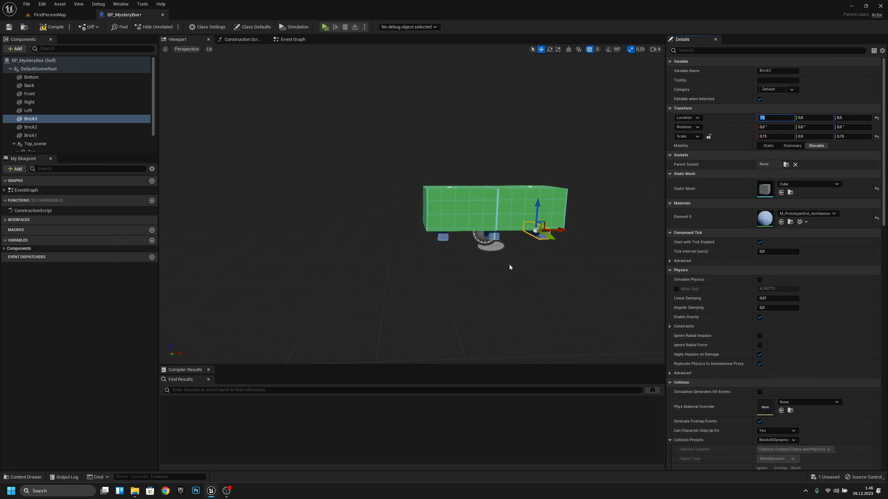
left_click(51, 127)
left_click(48, 135)
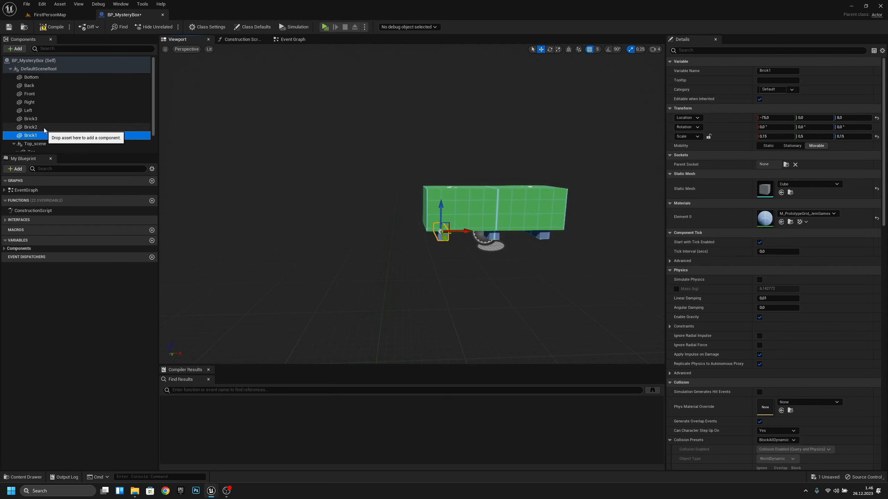
left_click(39, 119)
Set Top_scene's X rotation to -80° to swing the lid open, and inspect the open box.
right_click_drag(449, 300, 452, 209)
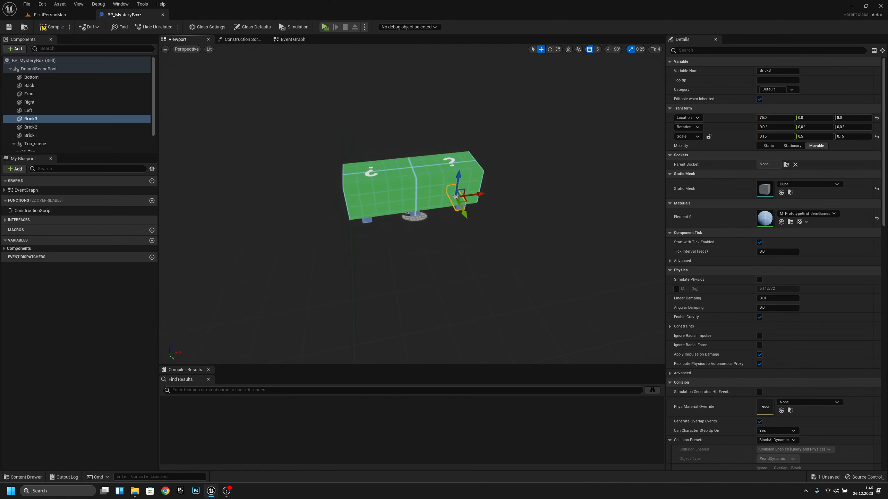
scroll(80, 137, "down", 2)
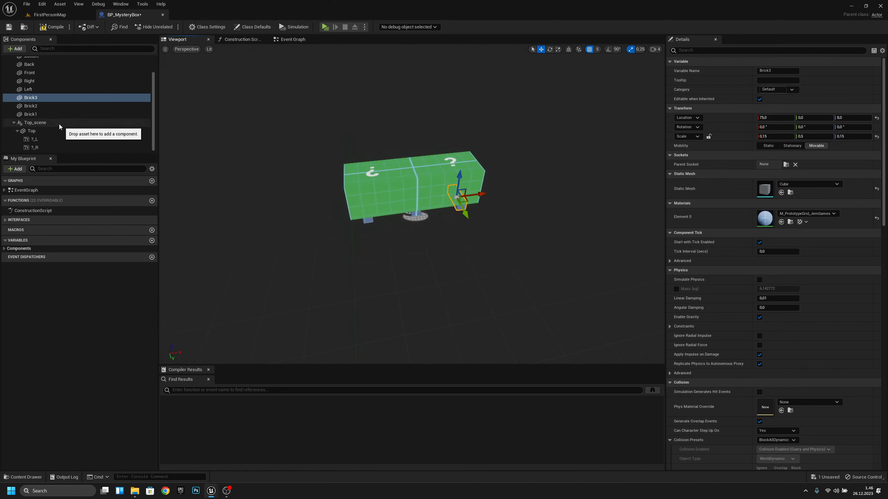
left_click(35, 122)
left_click(782, 128)
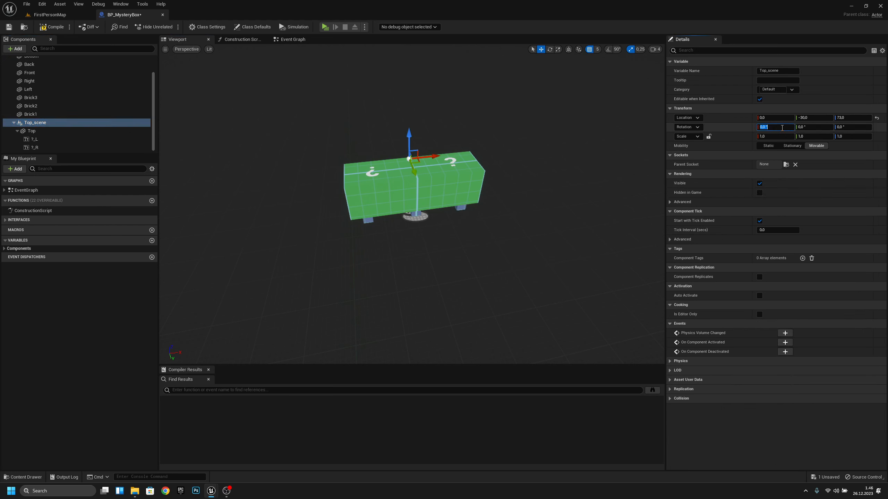
type("-80")
key("Return")
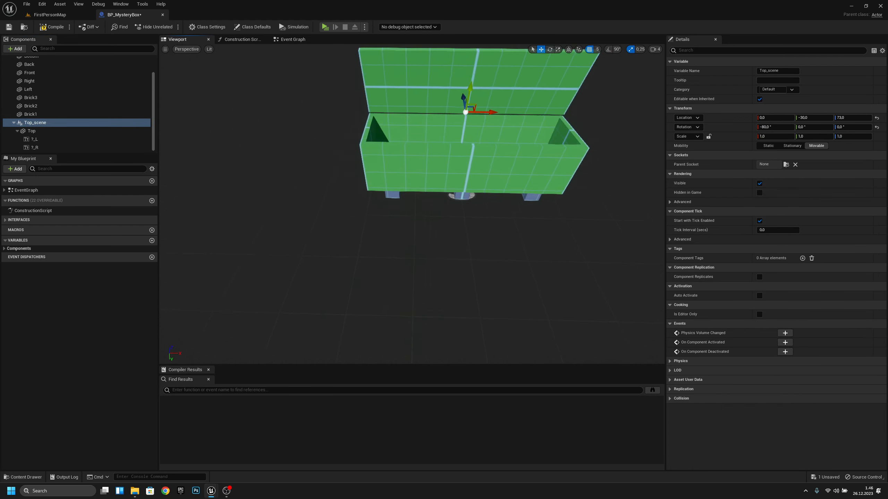
right_click_drag(411, 204, 426, 192)
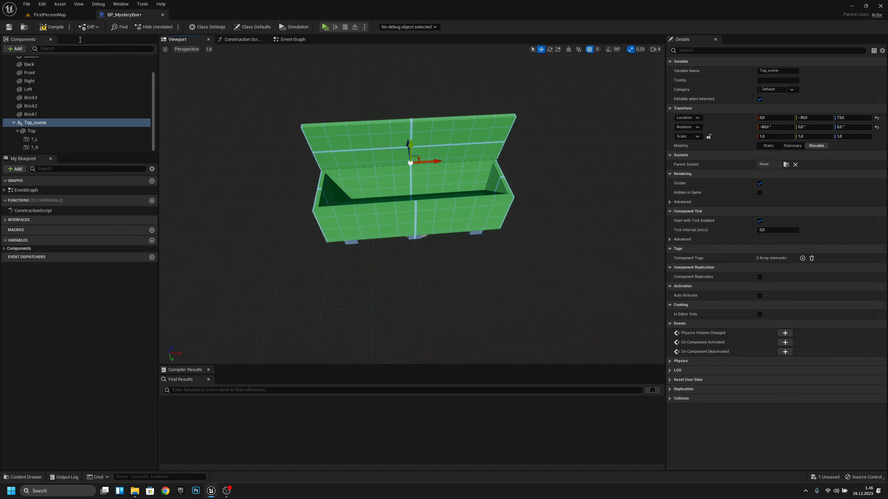
Add a Skeletal Mesh component under DefaultSceneRoot.
left_click(15, 48)
key("Escape")
scroll(95, 122, "up", 1)
left_click(52, 69)
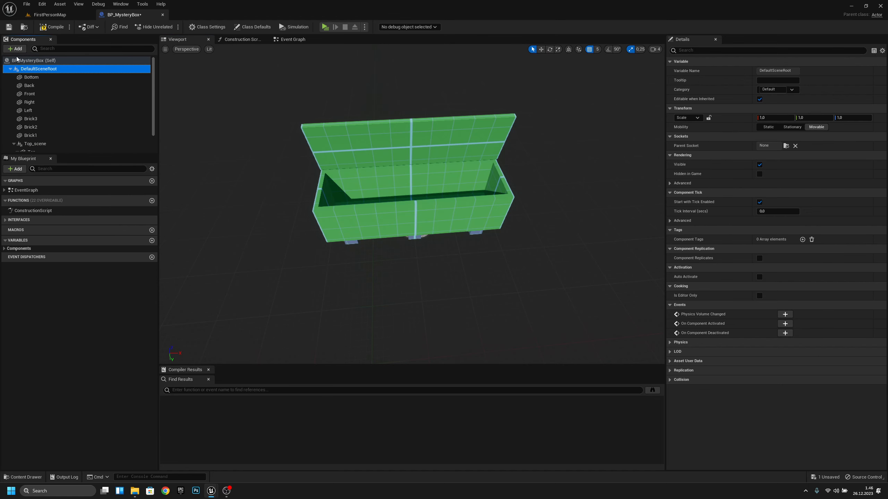
left_click(12, 49)
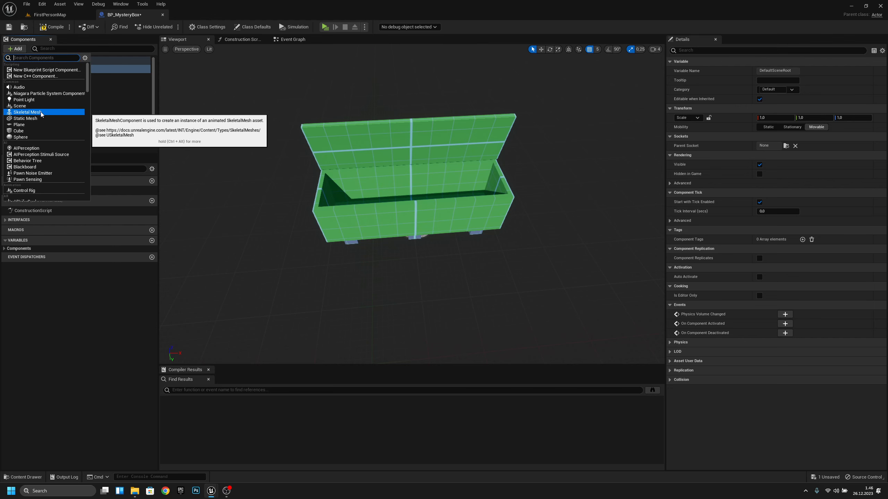
left_click(70, 112)
key("Return")
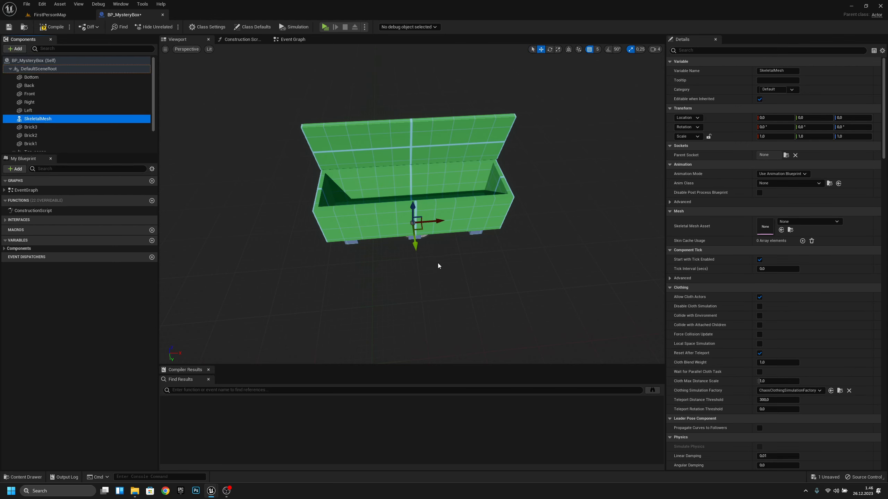
Set the new skeletal mesh's Z location to 25 and rename the component Weapon.
left_click(858, 117)
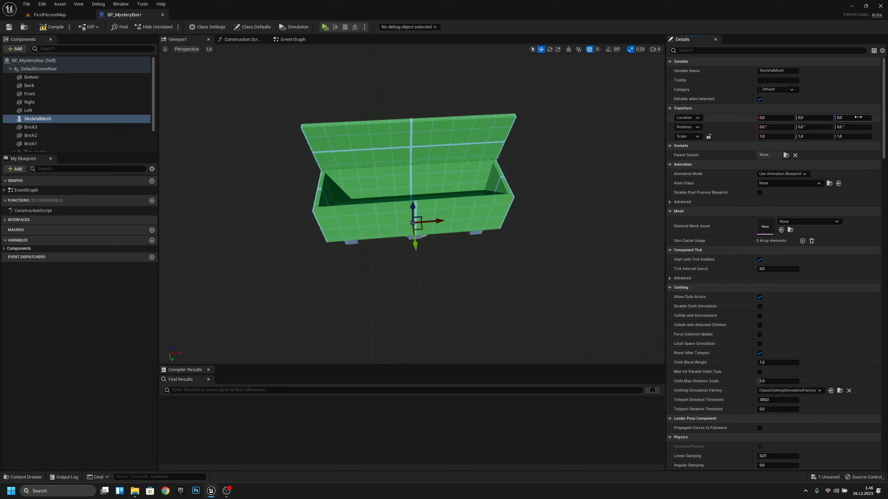
type("25")
key("Return")
mouse_move(382, 234)
right_mouse_down()
mouse_move(496, 227)
mouse_move(353, 219)
mouse_move(381, 219)
right_mouse_up()
right_click_drag(405, 288, 406, 288)
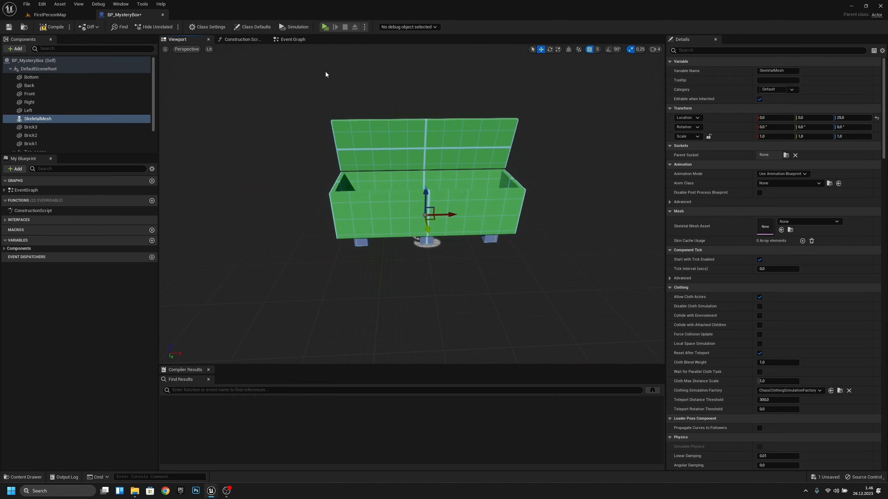
left_click(57, 120)
left_click(56, 119)
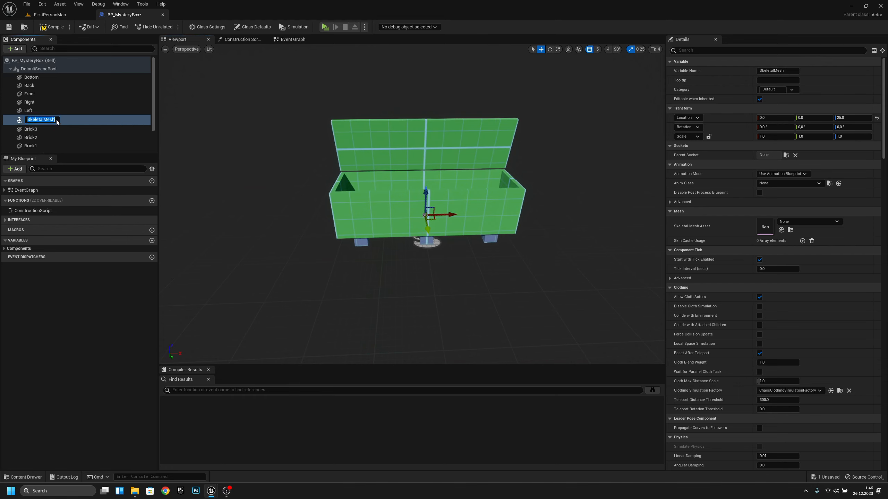
type("Weapon")
key("Return")
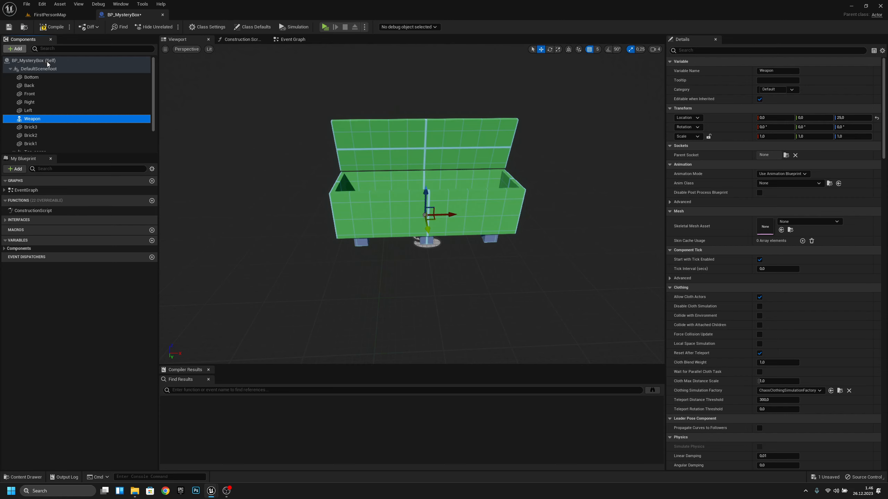
Add a Point Light component under DefaultSceneRoot with an intensity of 100 and an attenuation radius of 200.
left_click(15, 49)
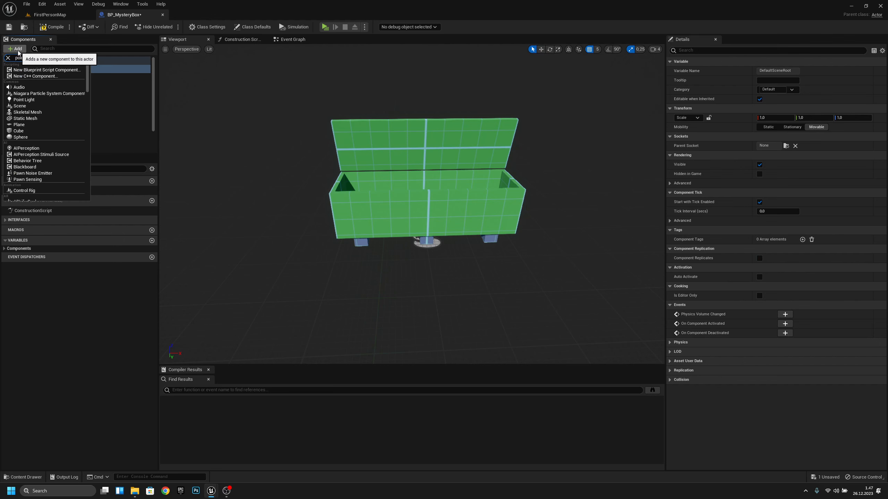
type("poi")
left_click(26, 70)
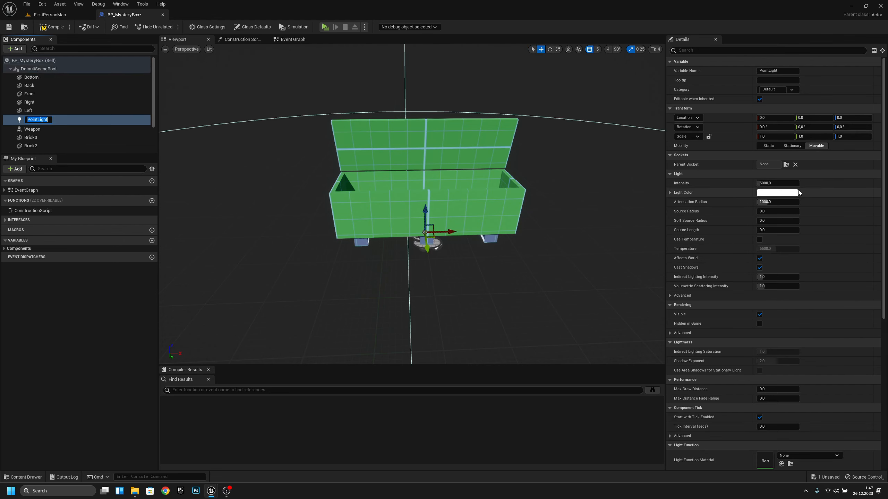
left_click(786, 184)
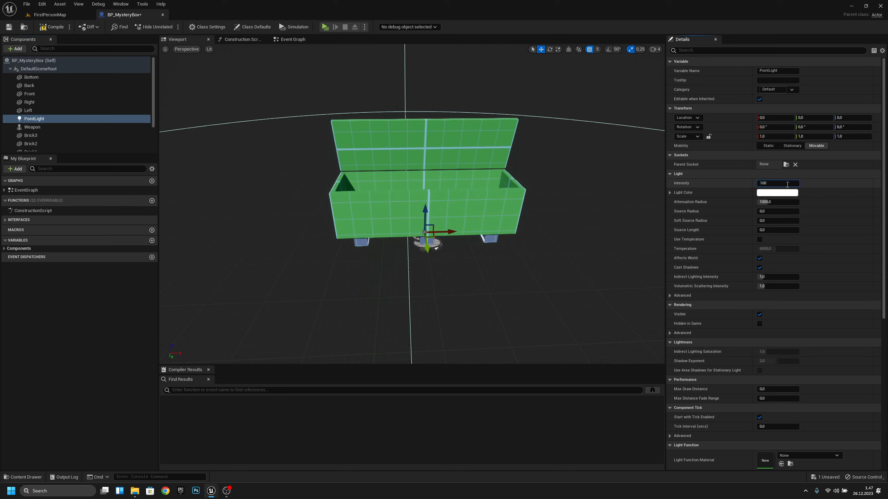
left_click(780, 201)
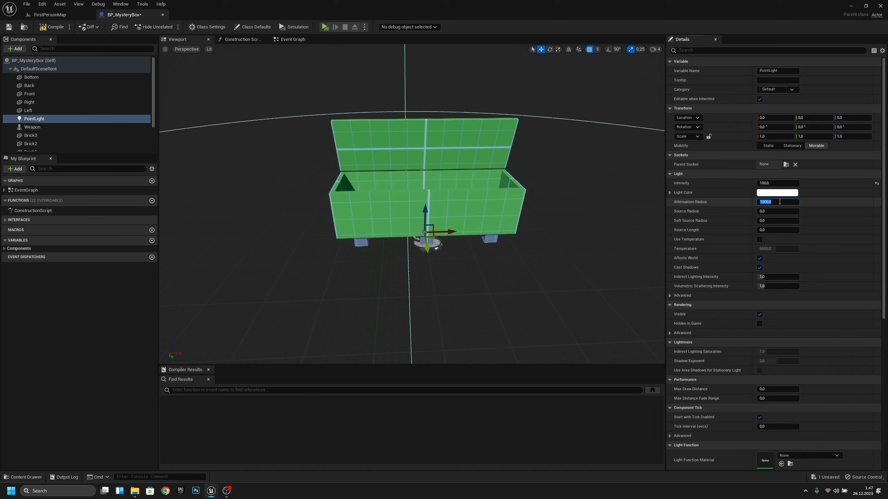
type("200")
key("Return")
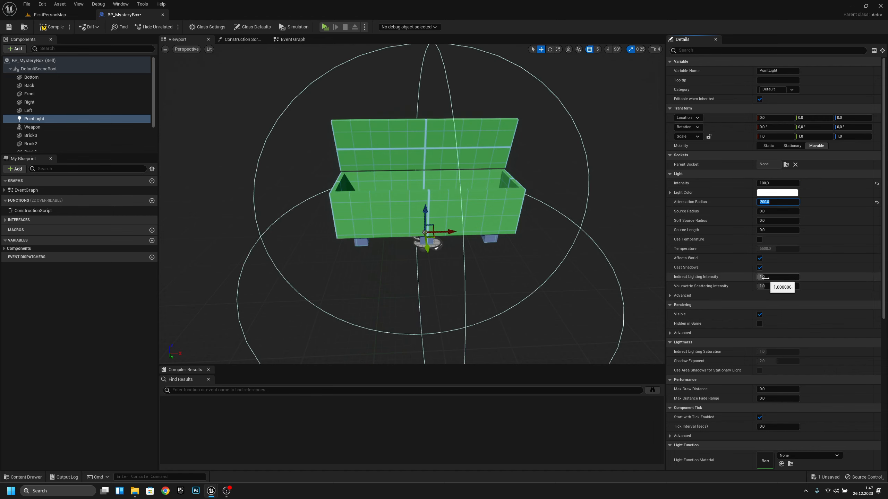
Set the point light's indirect lighting intensity to 6 and its light color to a pale warm yellow.
left_click_drag(764, 277, 818, 301)
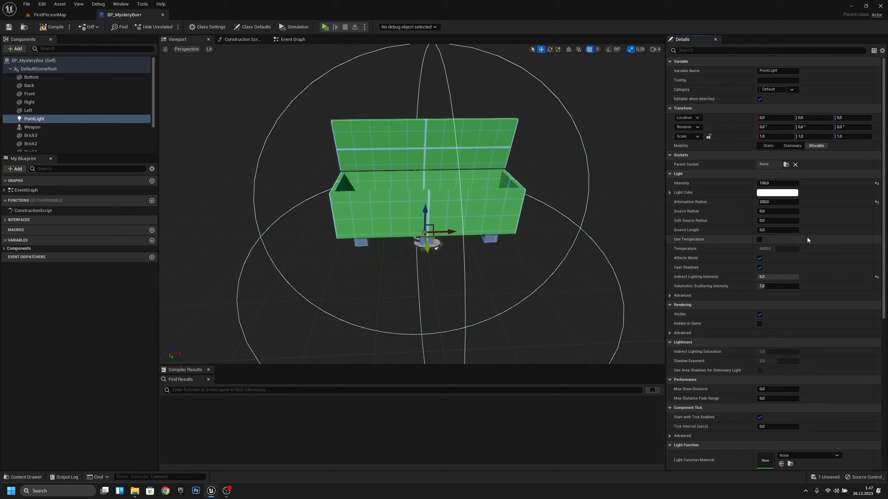
left_click(771, 194)
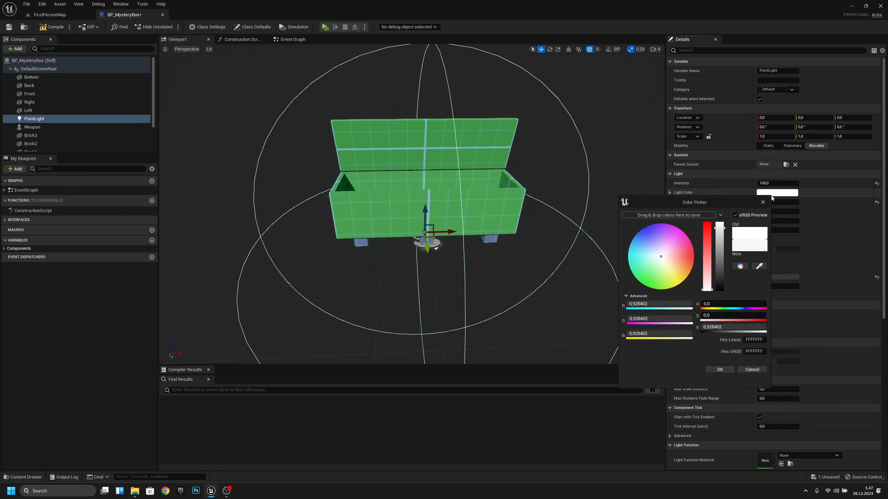
left_click(670, 267)
left_click(706, 256)
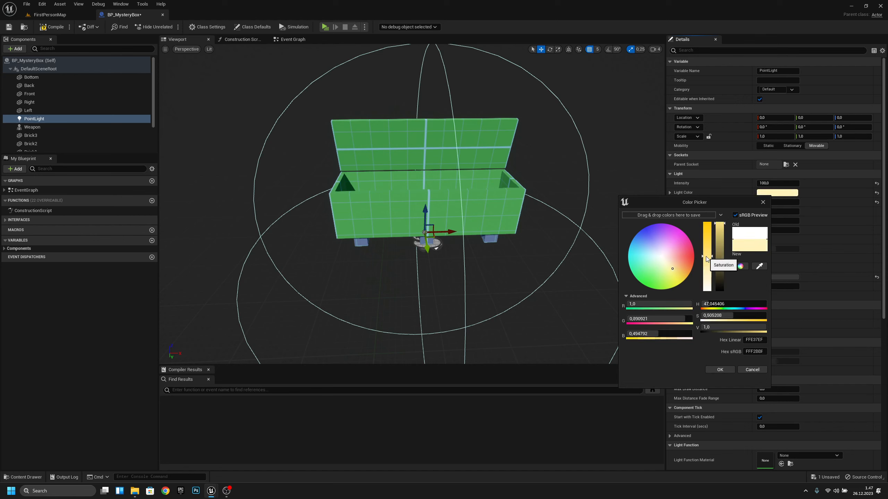
left_click(723, 370)
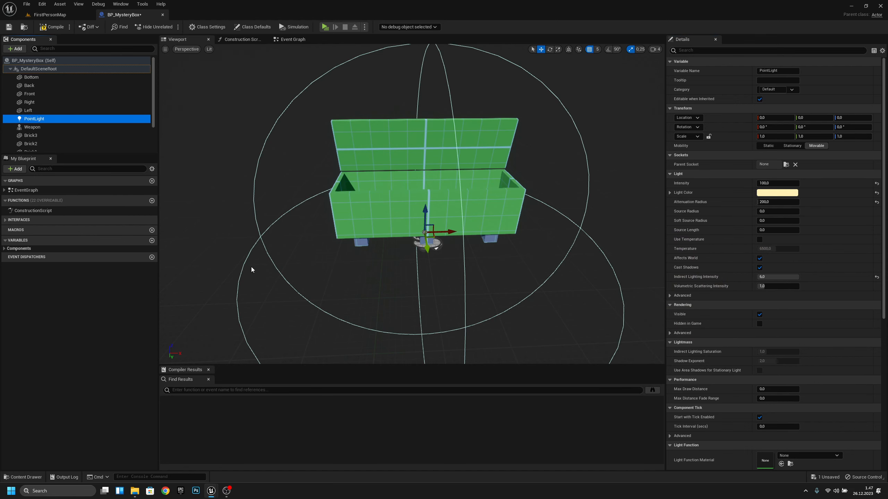
Position the point light inside the box at Z location 34 and X location -45.
left_click(849, 118)
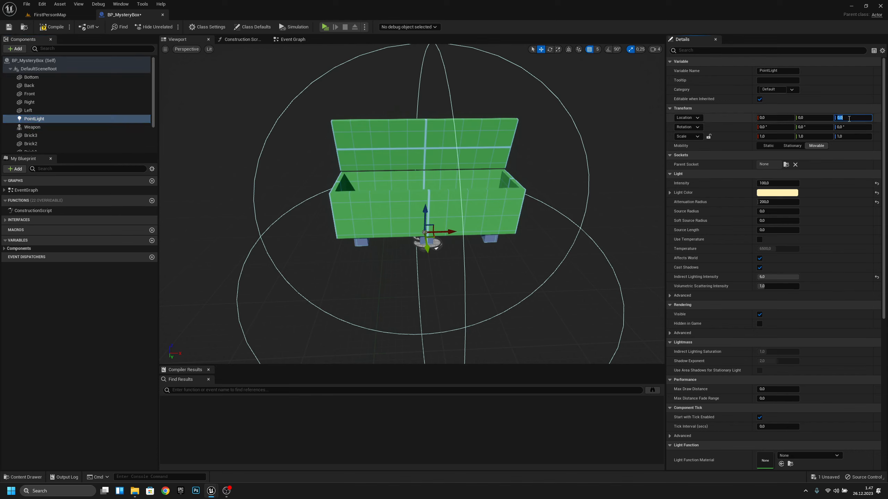
type("34")
key("Return")
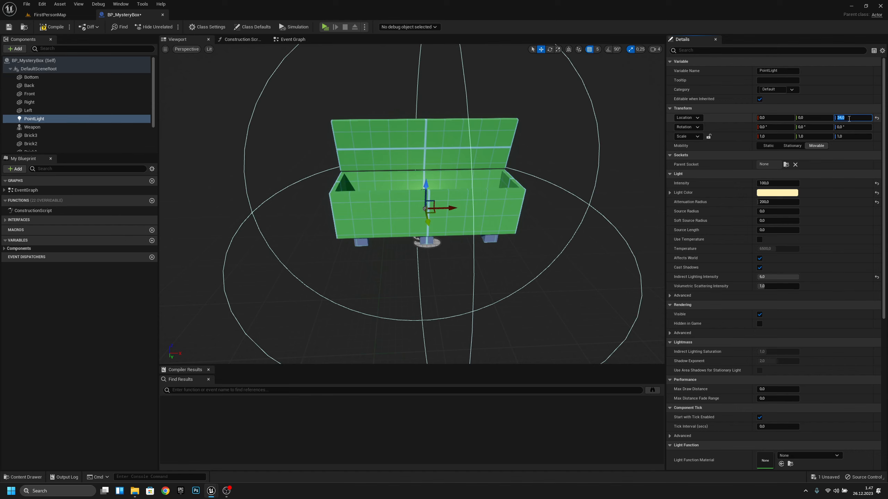
left_click(787, 119)
type("-45")
key("Return")
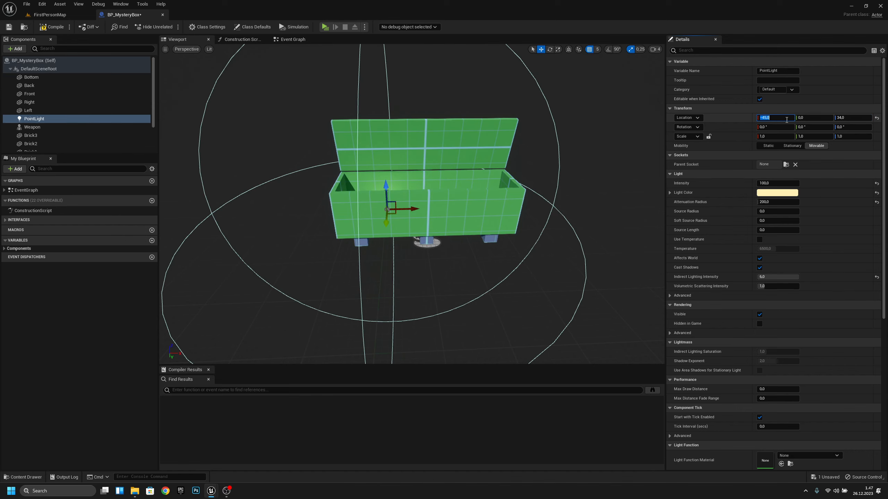
Duplicate the point light, set the copy's X location to 45, and check both lights in the box.
right_click(41, 119)
left_click(74, 170)
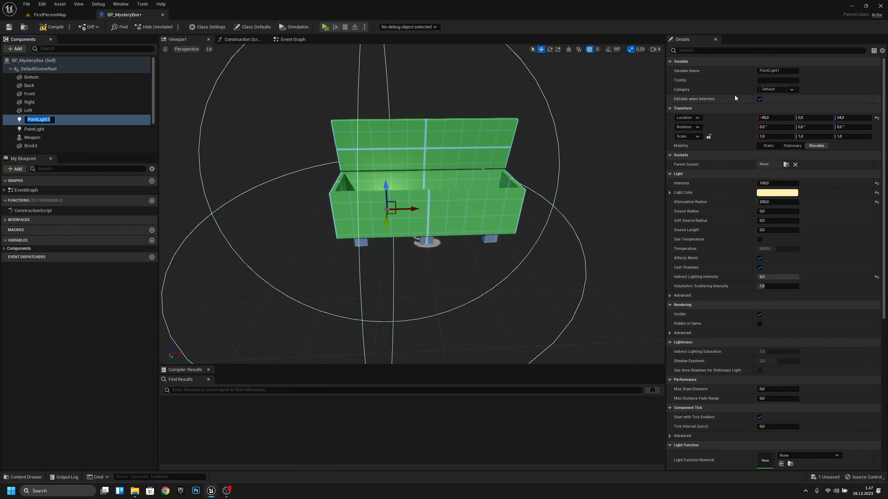
left_click(772, 118)
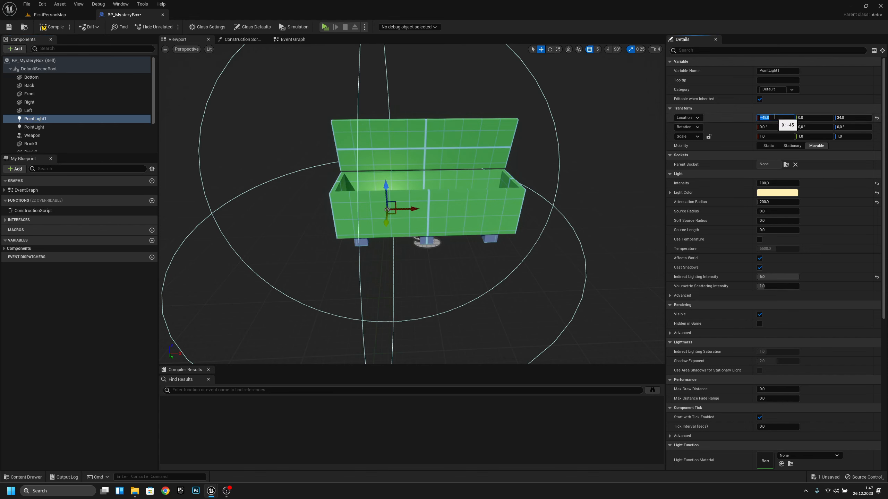
type("45")
key("Return")
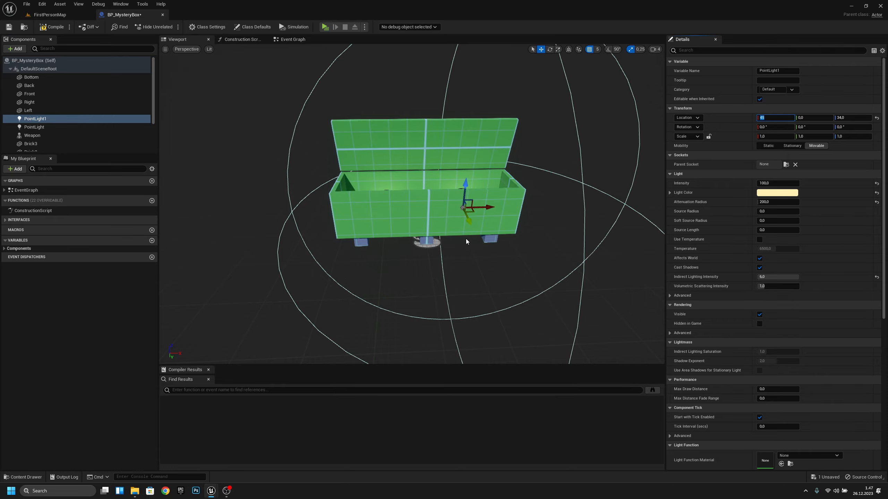
right_click_drag(411, 203, 358, 187)
key("s")
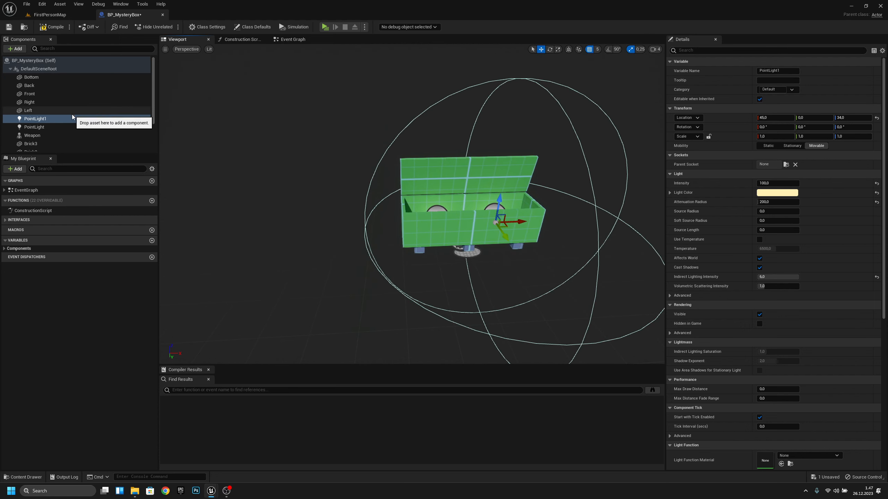
Close the lid by setting Top_scene's X rotation to 0°, and compile and save the blueprint.
scroll(59, 119, "down", 3)
left_click(59, 122)
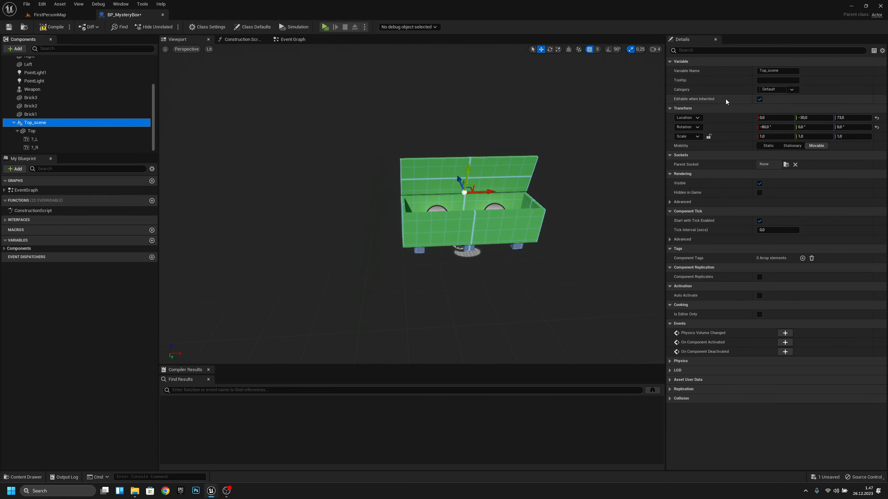
left_click(770, 129)
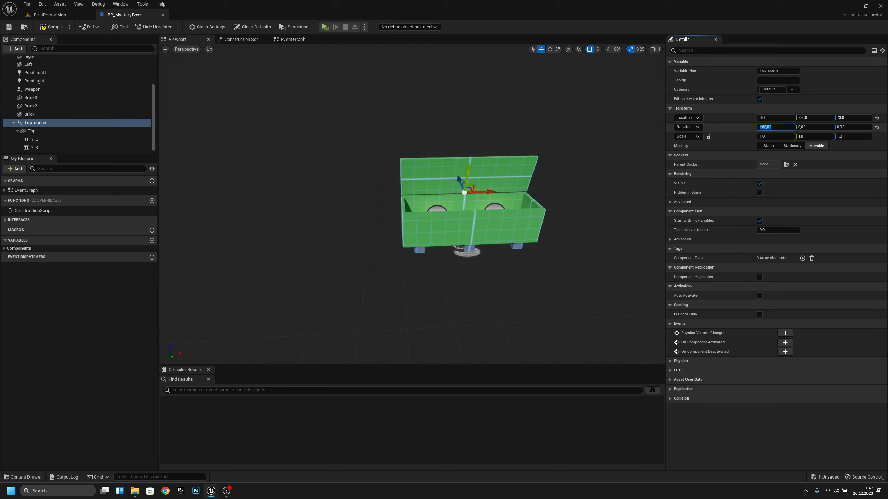
type("0")
key("Return")
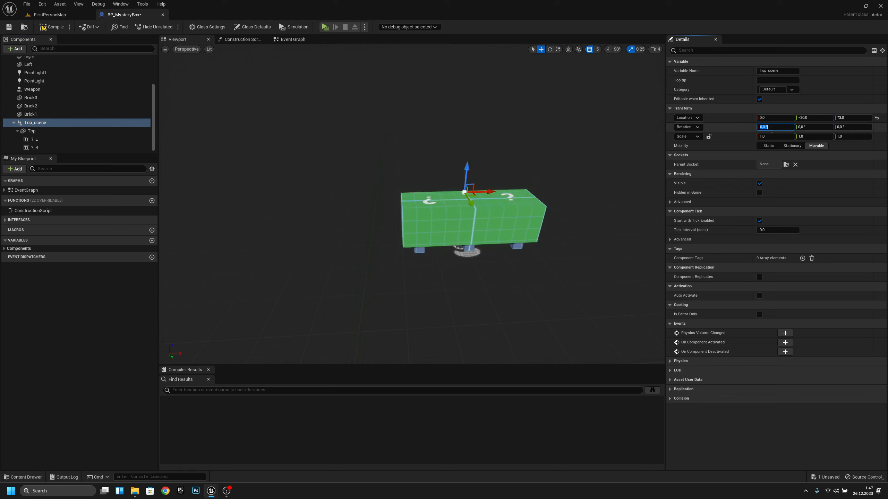
left_click(62, 31)
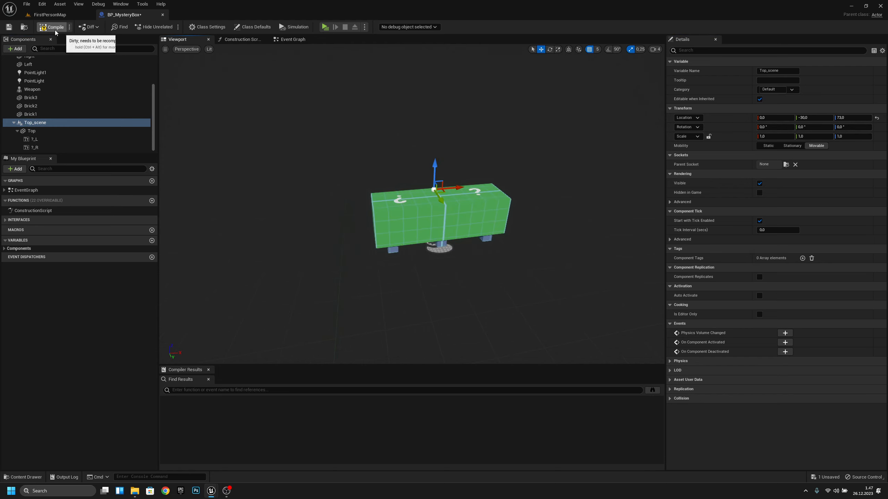
left_click(9, 27)
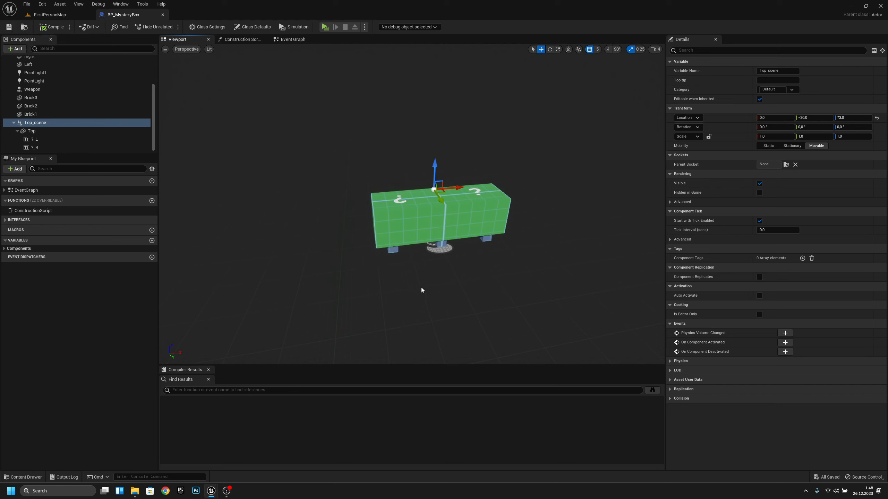
Delete the three default event nodes from BP_MysteryBox's Event Graph.
left_click(298, 42)
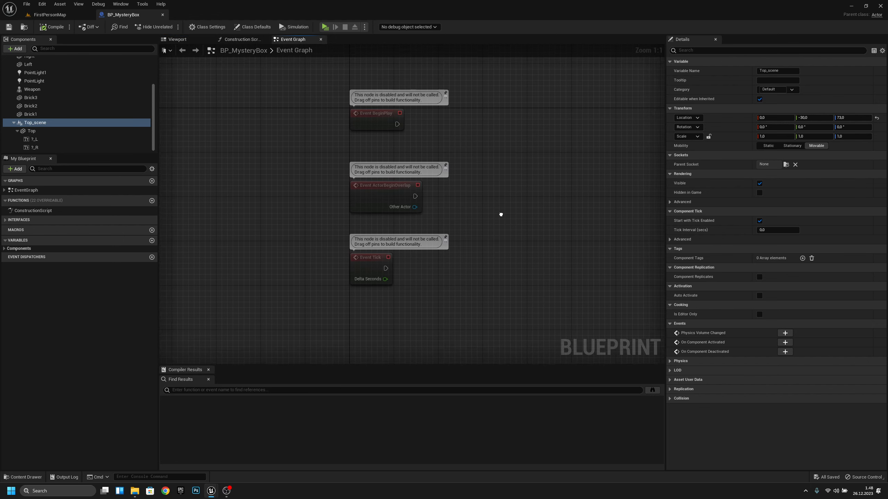
left_click_drag(448, 282, 265, 78)
key("Delete")
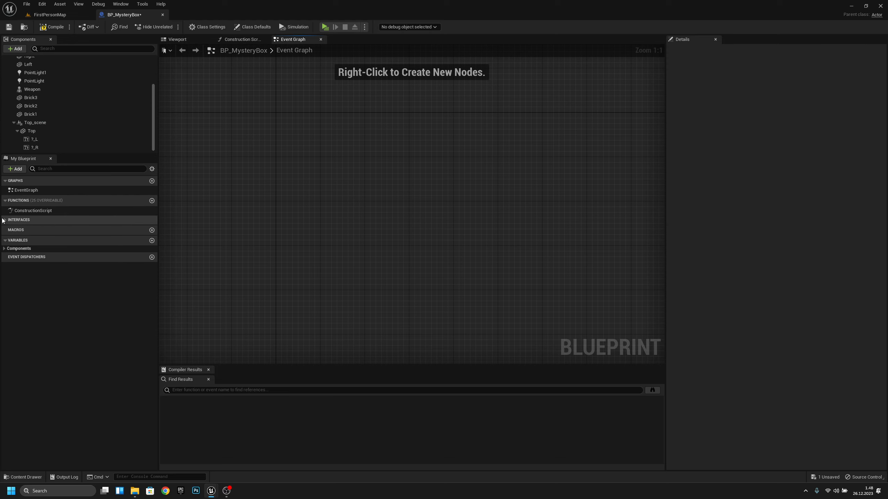
Open the Can Intercat interface function and promote the Return Node's Can Interact input to a variable.
left_click(3, 220)
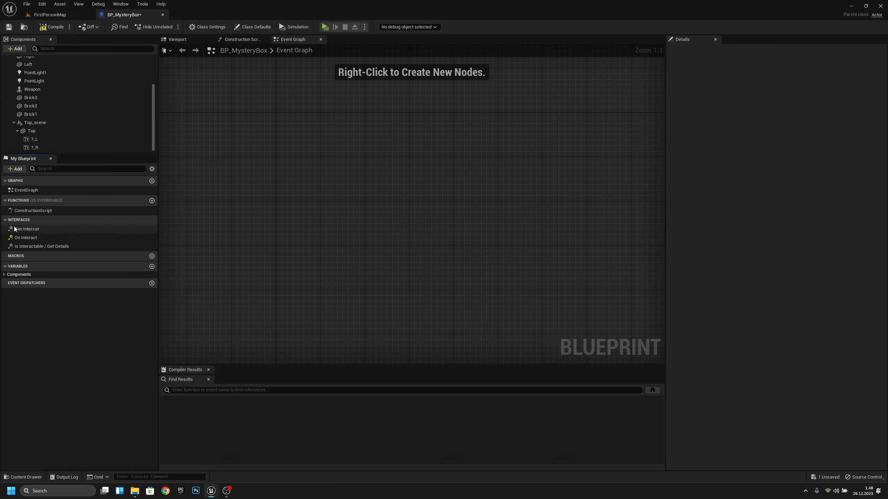
double_click(33, 230)
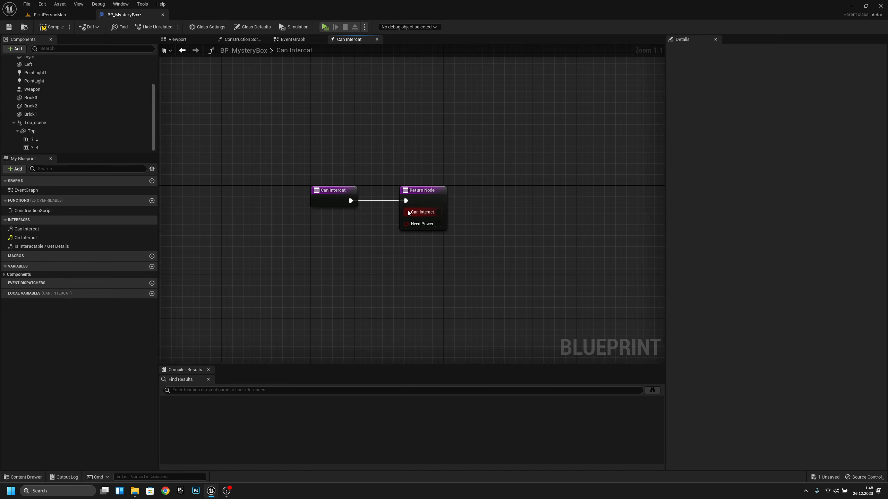
left_click_drag(408, 212, 337, 226)
left_click(383, 275)
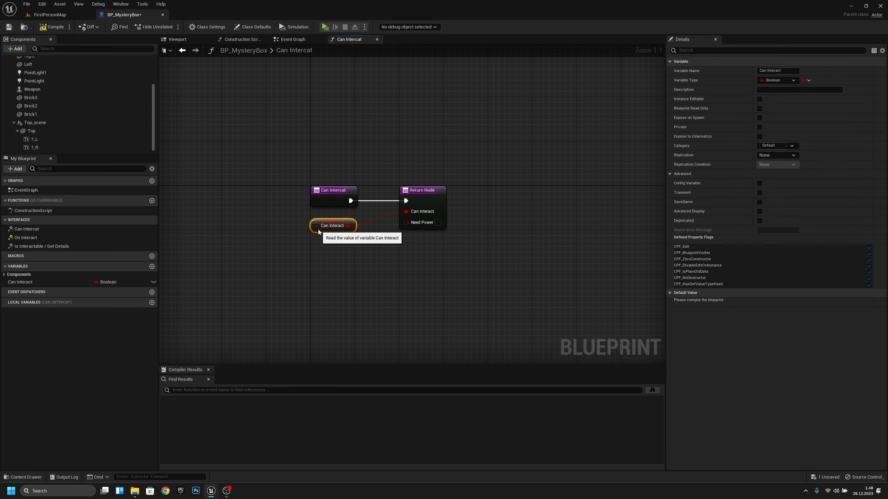
Make the Can Interact variable instance editable, compile the blueprint, and set the variable's default value to true.
left_click(759, 99)
left_click(52, 27)
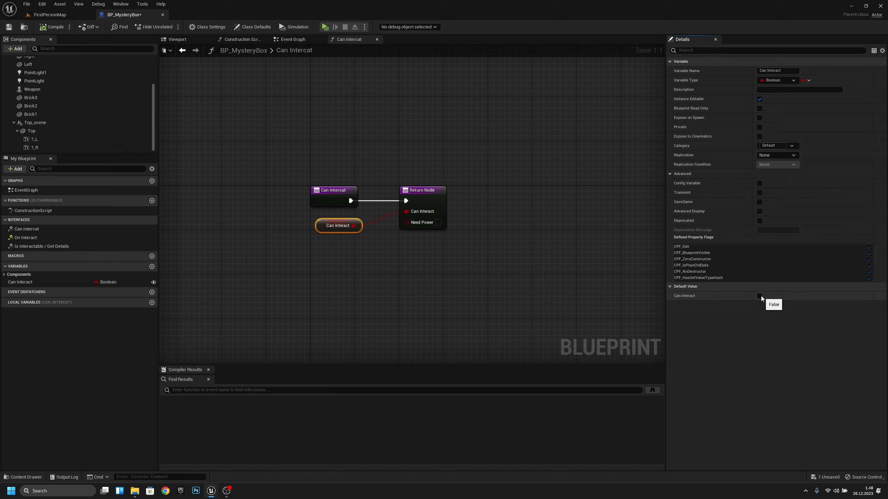
left_click(759, 297)
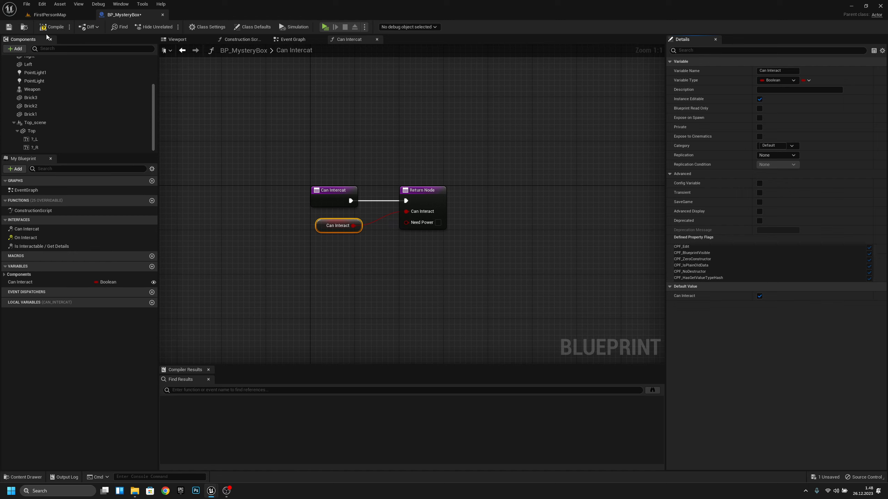
Compile and save the blueprint, and open the Is Interactable / Get Details interface function.
left_click(51, 27)
left_click(8, 27)
double_click(68, 247)
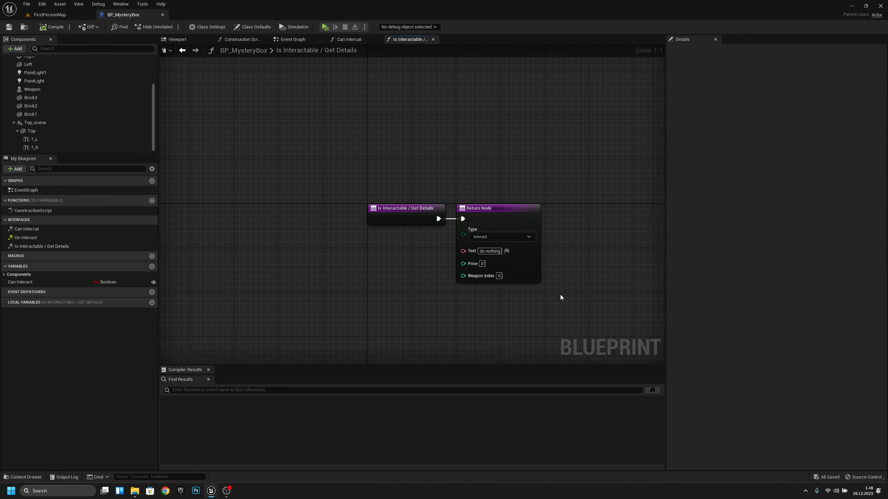
right_click_drag(561, 296, 532, 283)
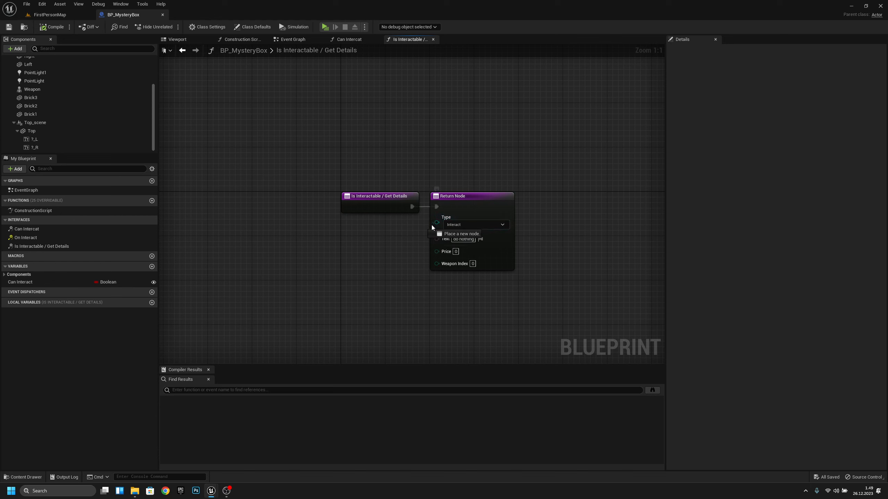
Promote the Return Node's Type input to a variable and rename the variable Interaction_Type.
left_click_drag(436, 223, 377, 241)
left_click(434, 294)
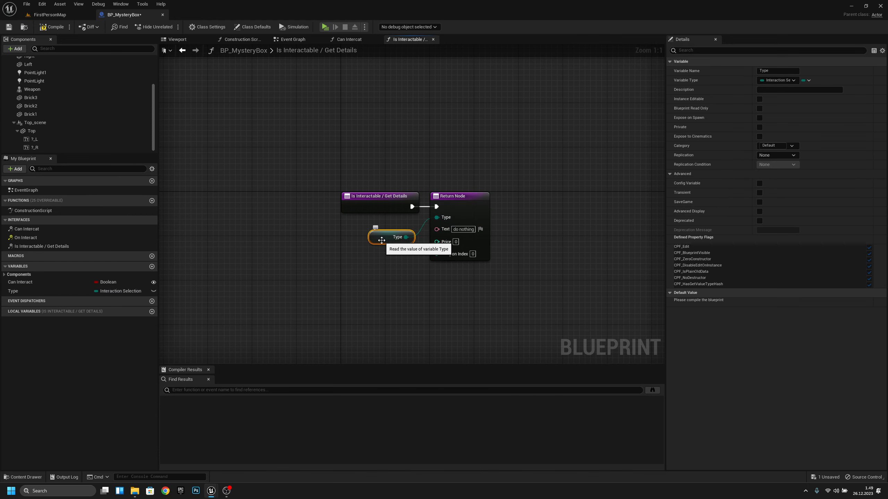
double_click(21, 291)
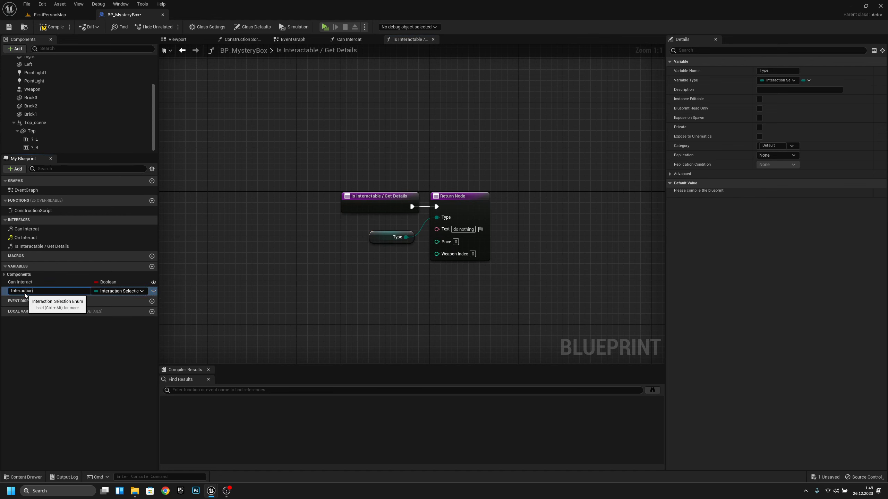
type("Interaction_Type")
key("Return")
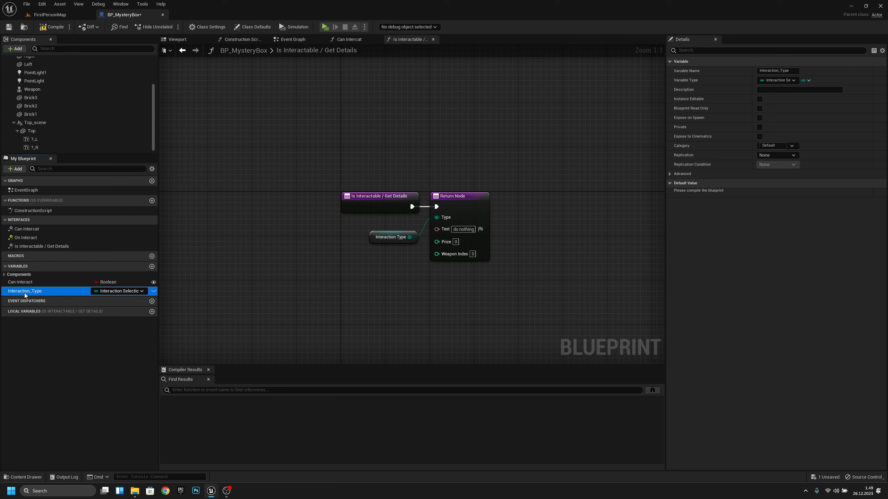
left_click_drag(374, 239, 373, 233)
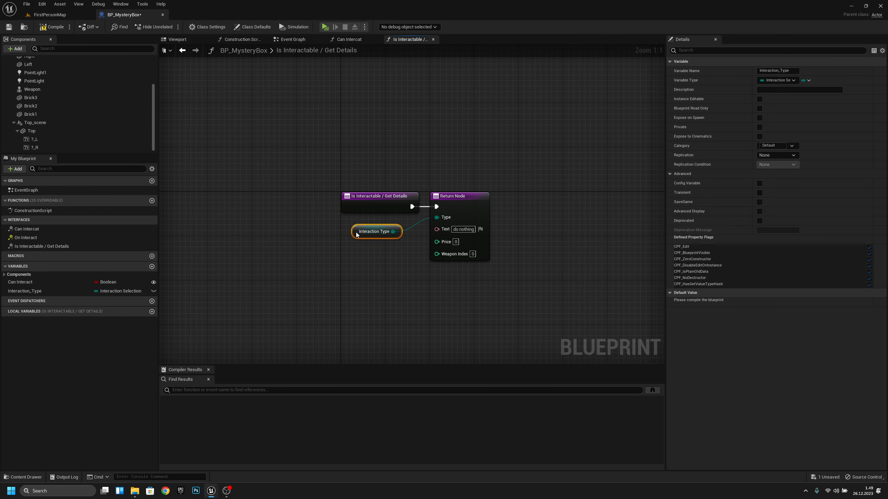
Add a Select node feeding the Return Node's Text input and place it below the Interaction Type node.
left_click_drag(474, 204, 519, 203)
right_click_drag(460, 272, 431, 242)
left_click_drag(444, 193, 368, 247)
type("select")
key("Return")
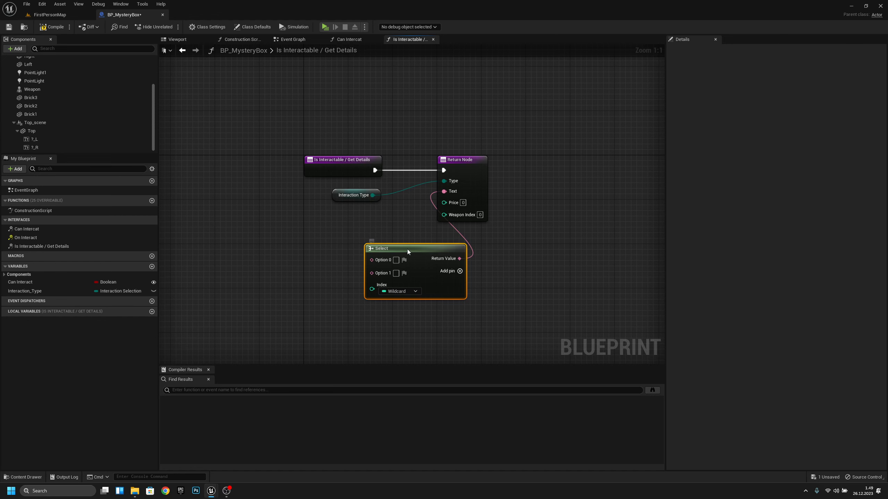
left_click_drag(438, 252, 354, 219)
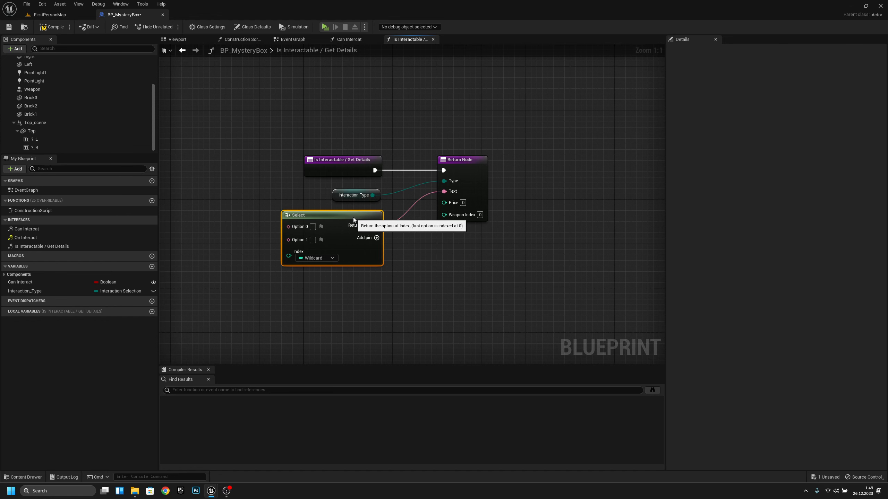
Connect a second Interaction_Type getter to the Select node's Index, and compile and save the blueprint.
right_click_drag(372, 266, 451, 258)
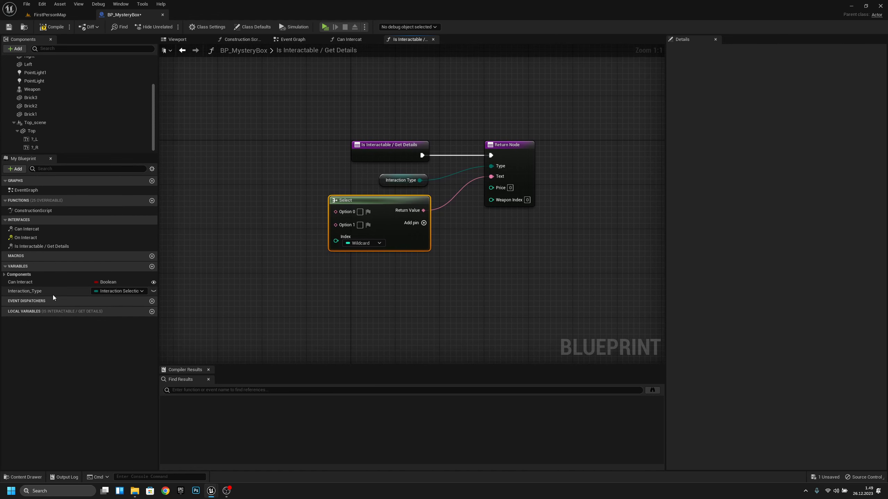
left_click_drag(53, 292, 336, 241)
left_click(283, 257)
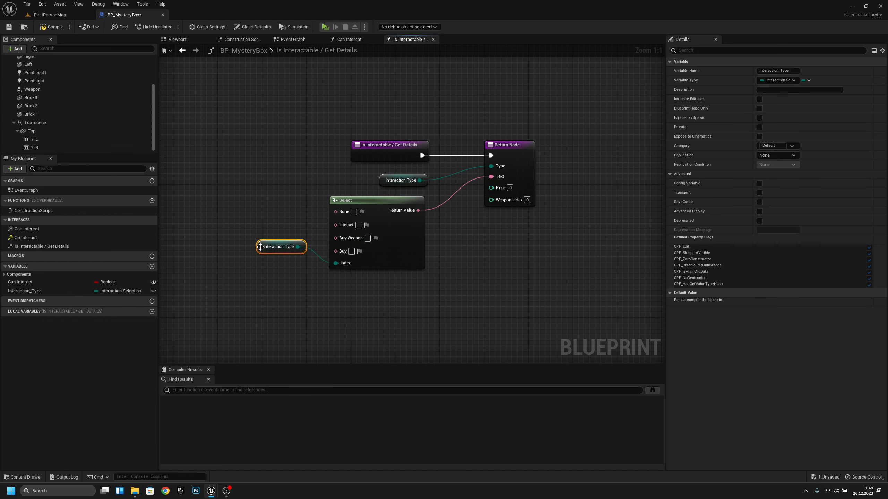
left_click_drag(259, 249, 270, 265)
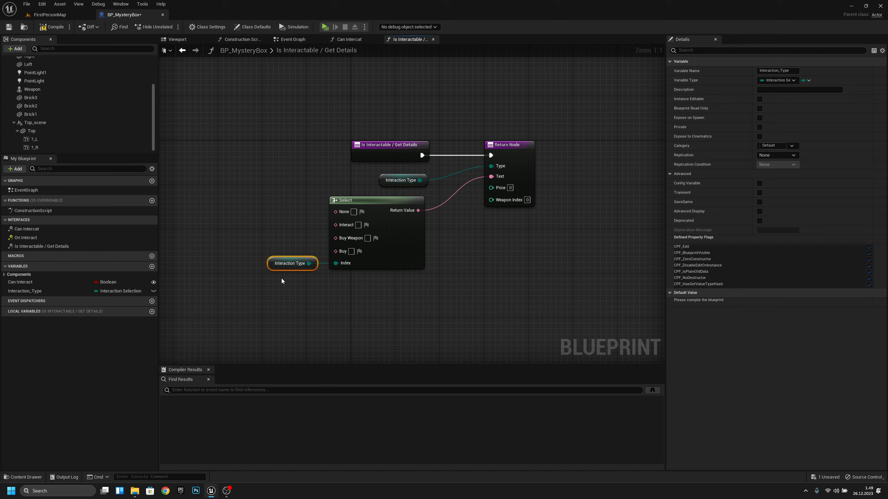
left_click(59, 30)
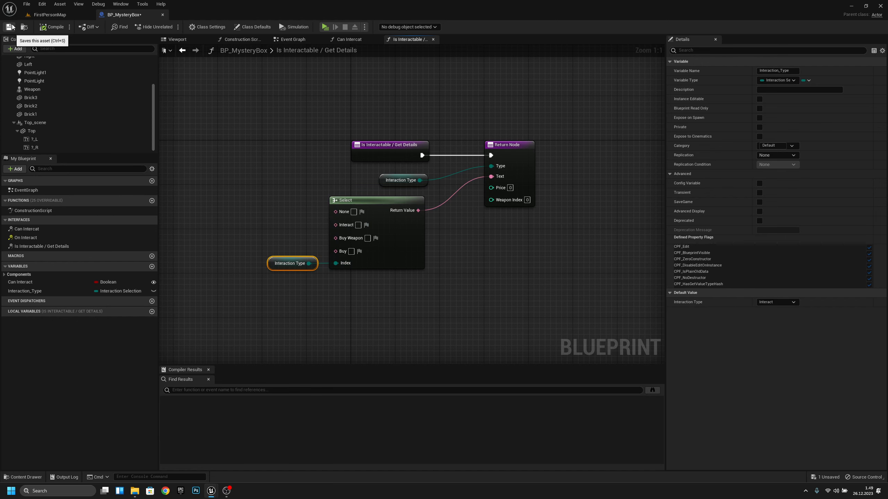
left_click(10, 27)
Open the Interaction_Selection enumeration from the Enum folder of the project content.
left_click(50, 14)
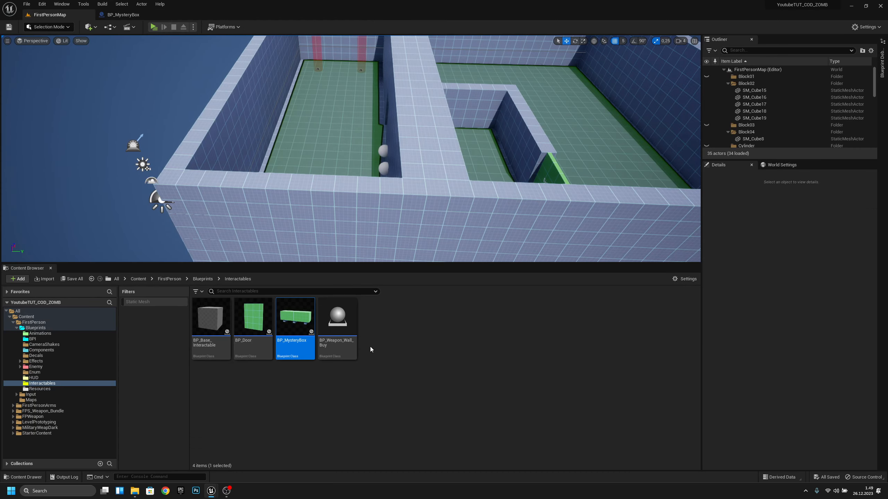
left_click(210, 280)
double_click(508, 327)
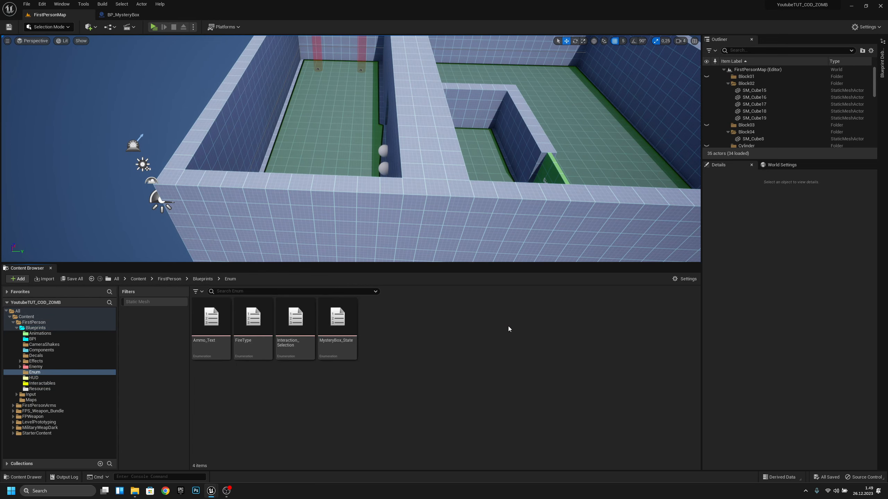
double_click(295, 322)
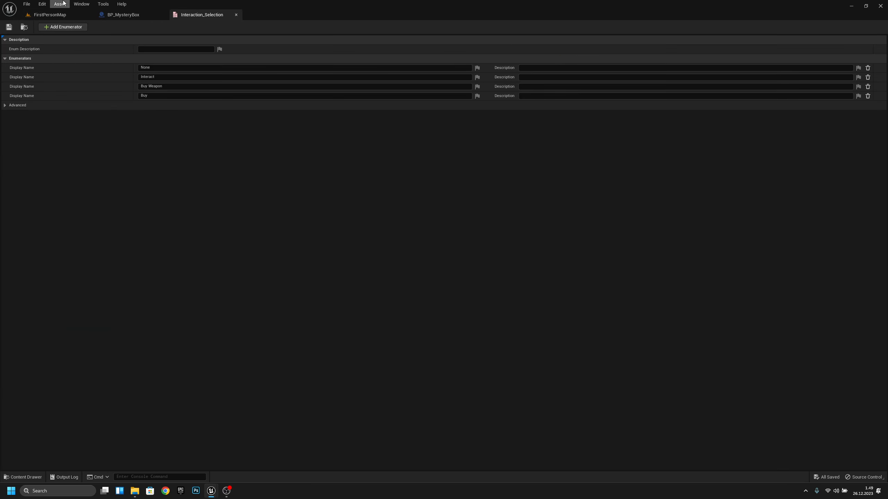
Add an enumerator named Empty to Interaction_Selection and move it to second place, above Interact.
left_click(60, 27)
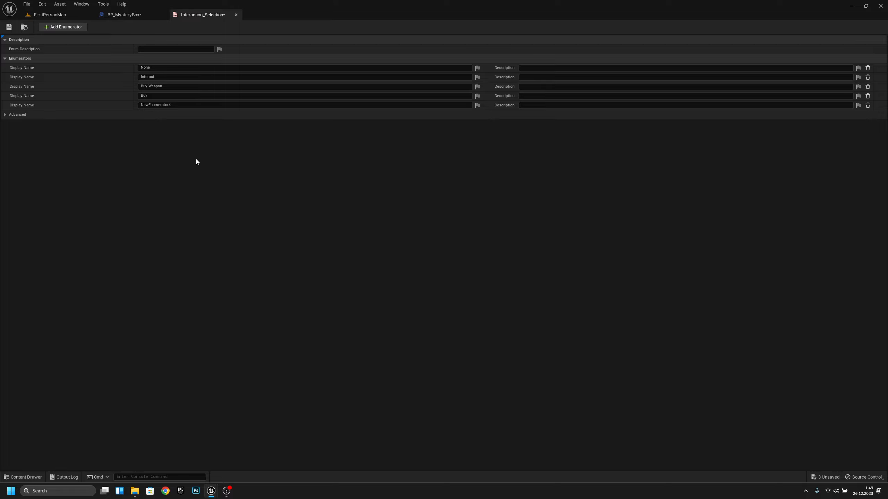
left_click(191, 107)
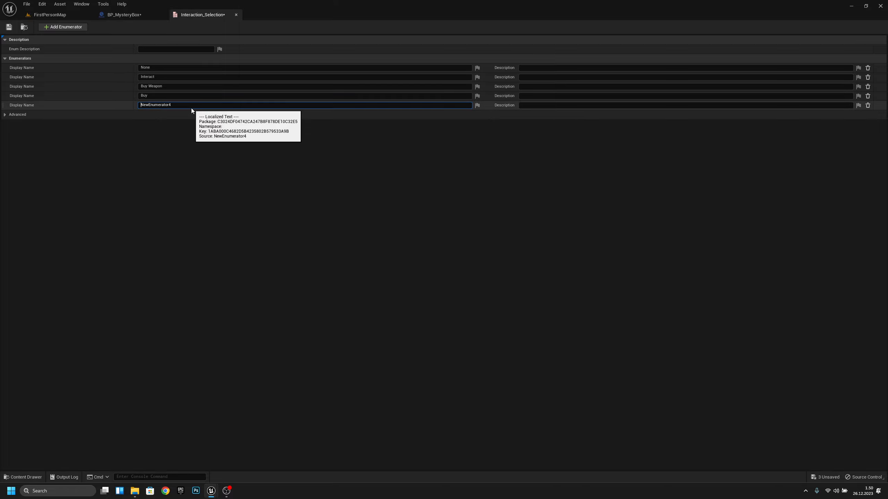
left_click_drag(192, 107, 94, 104)
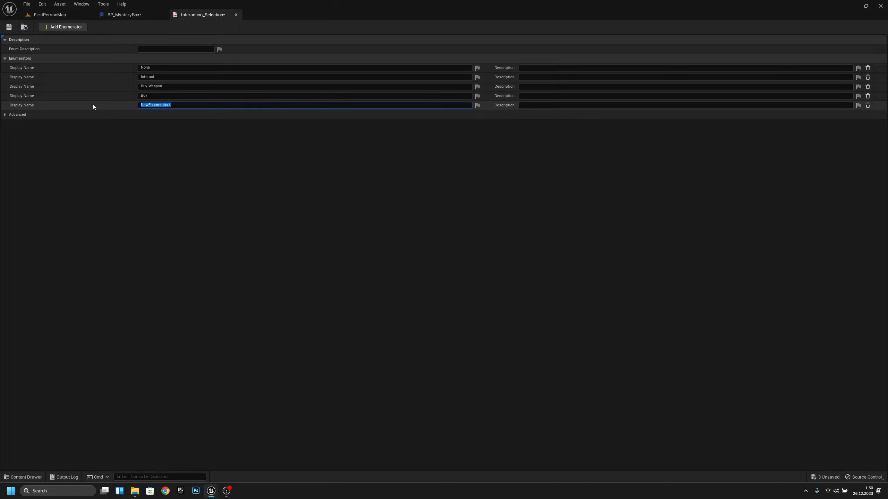
type("Empty")
key("Return")
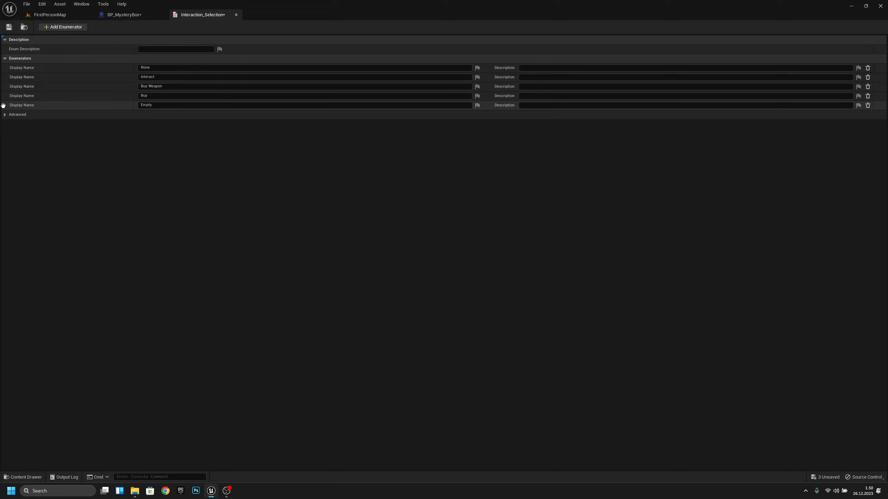
left_click_drag(3, 106, 10, 75)
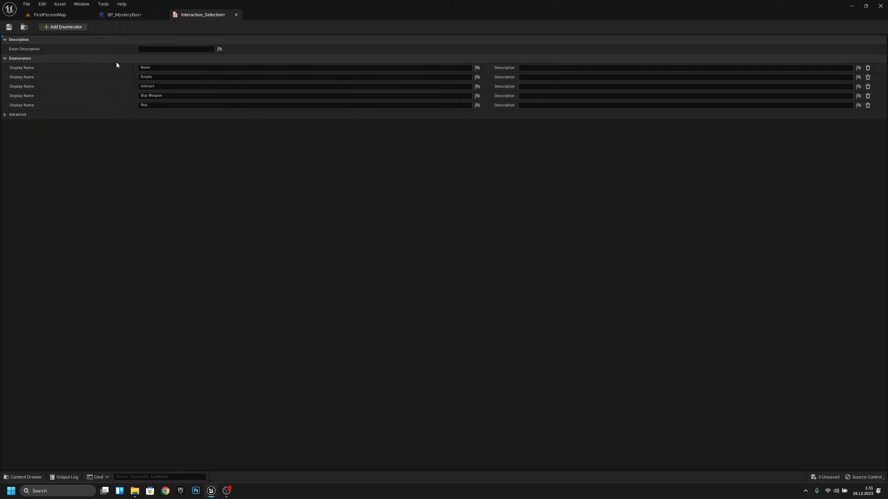
Change the display name of Interaction_Selection's first enumerator to "-".
left_click(138, 68)
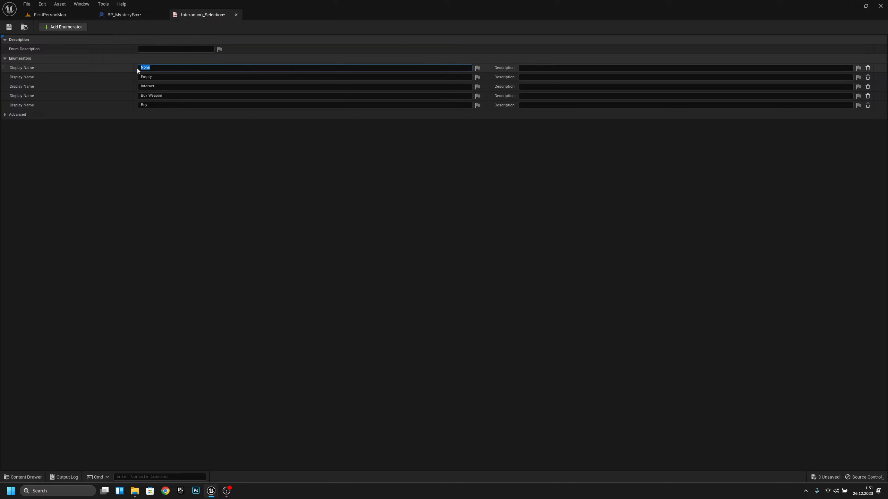
key("Return")
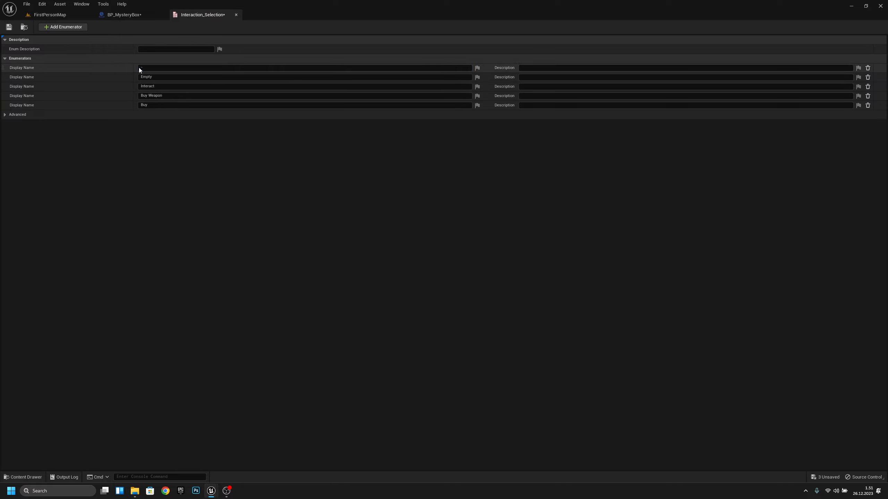
left_click_drag(163, 66, 108, 67)
left_click(194, 122)
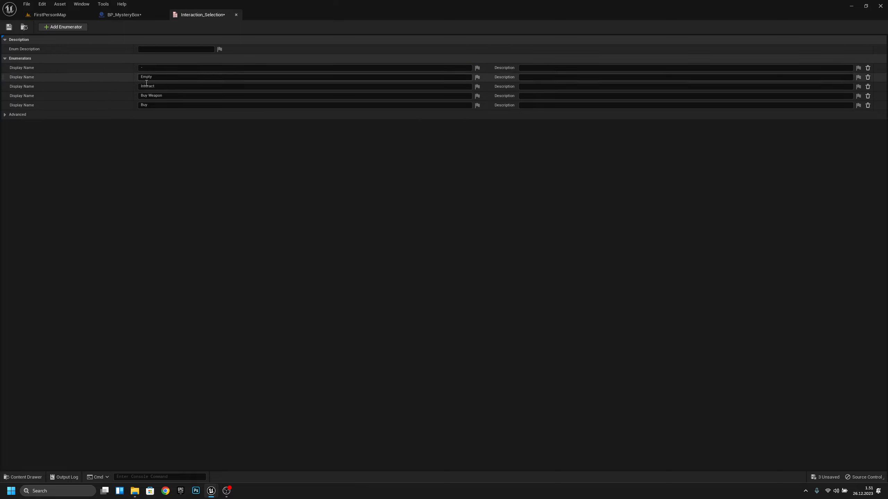
left_click(142, 69)
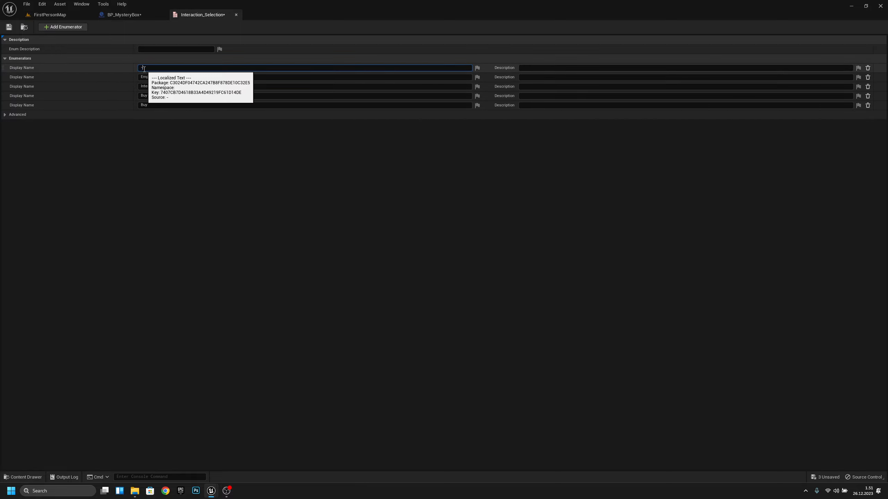